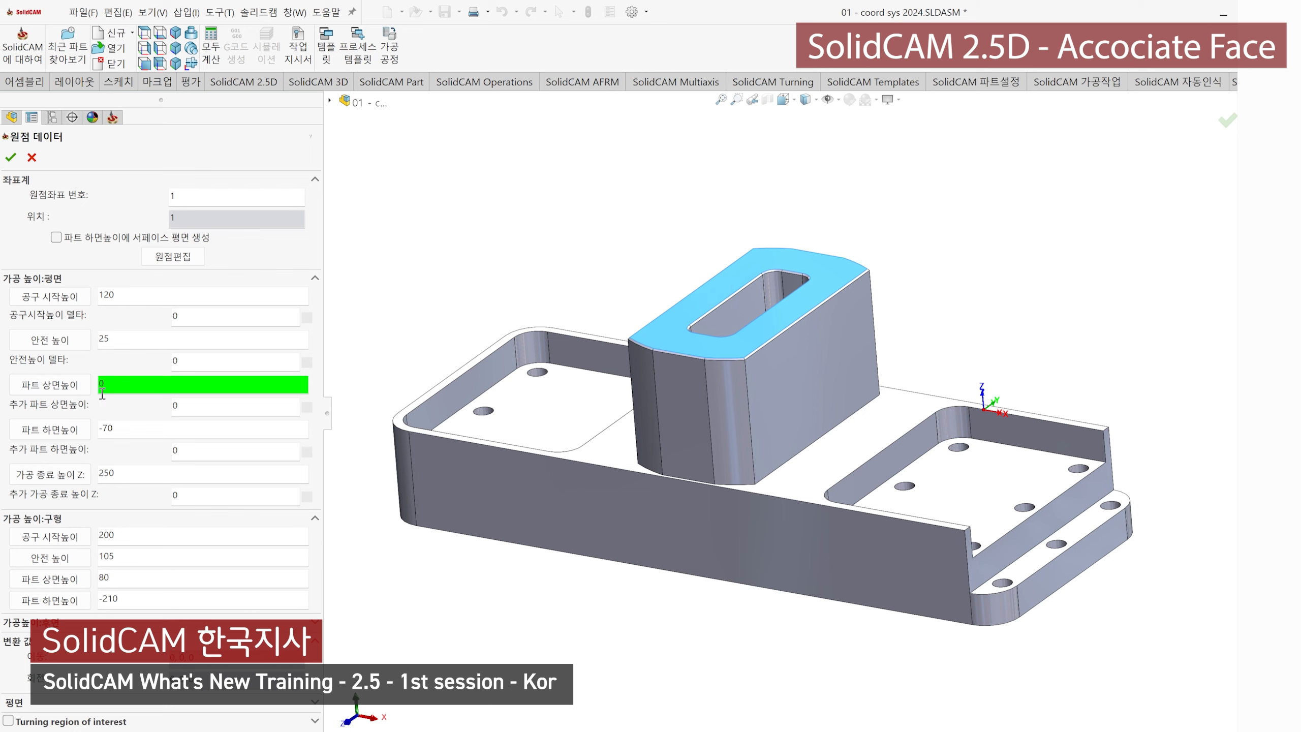
Step: Associate the part lower level with the bottom face of the base plate
click(142, 428)
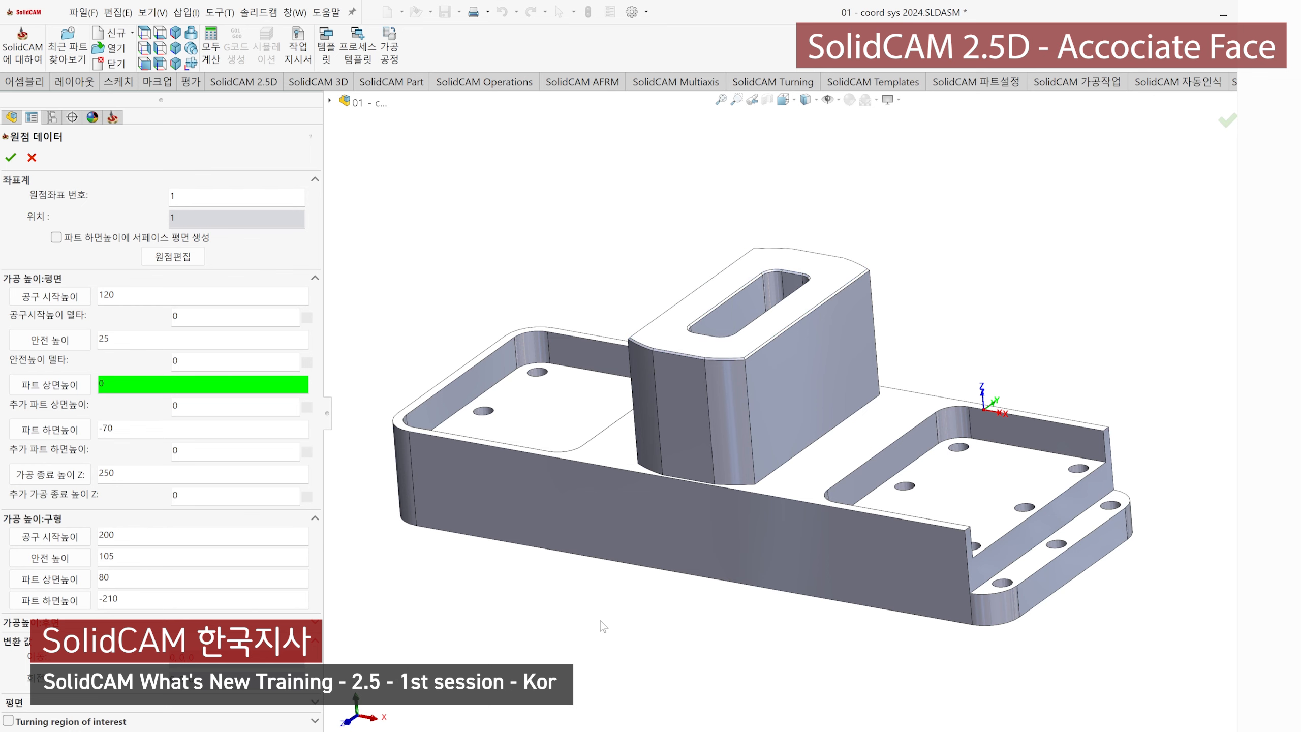
middle_drag(599, 620, 669, 547)
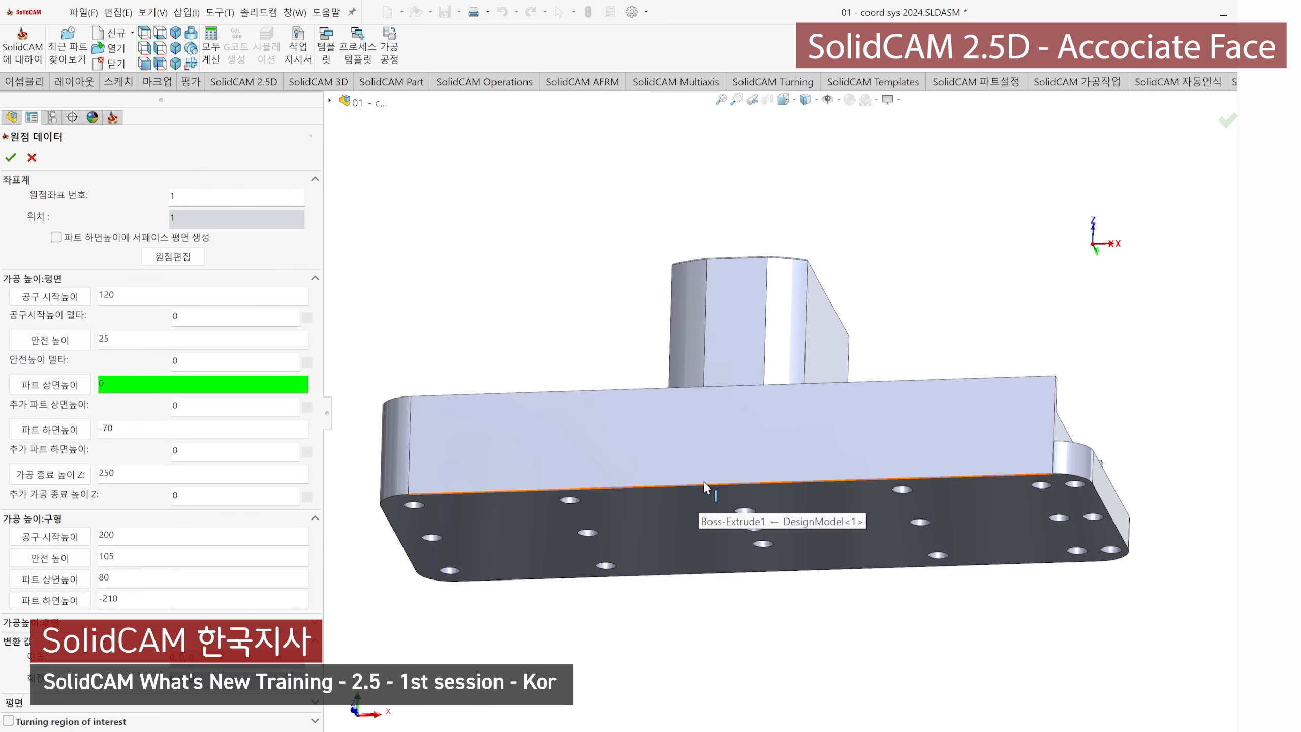
click(693, 505)
middle_drag(588, 288, 596, 313)
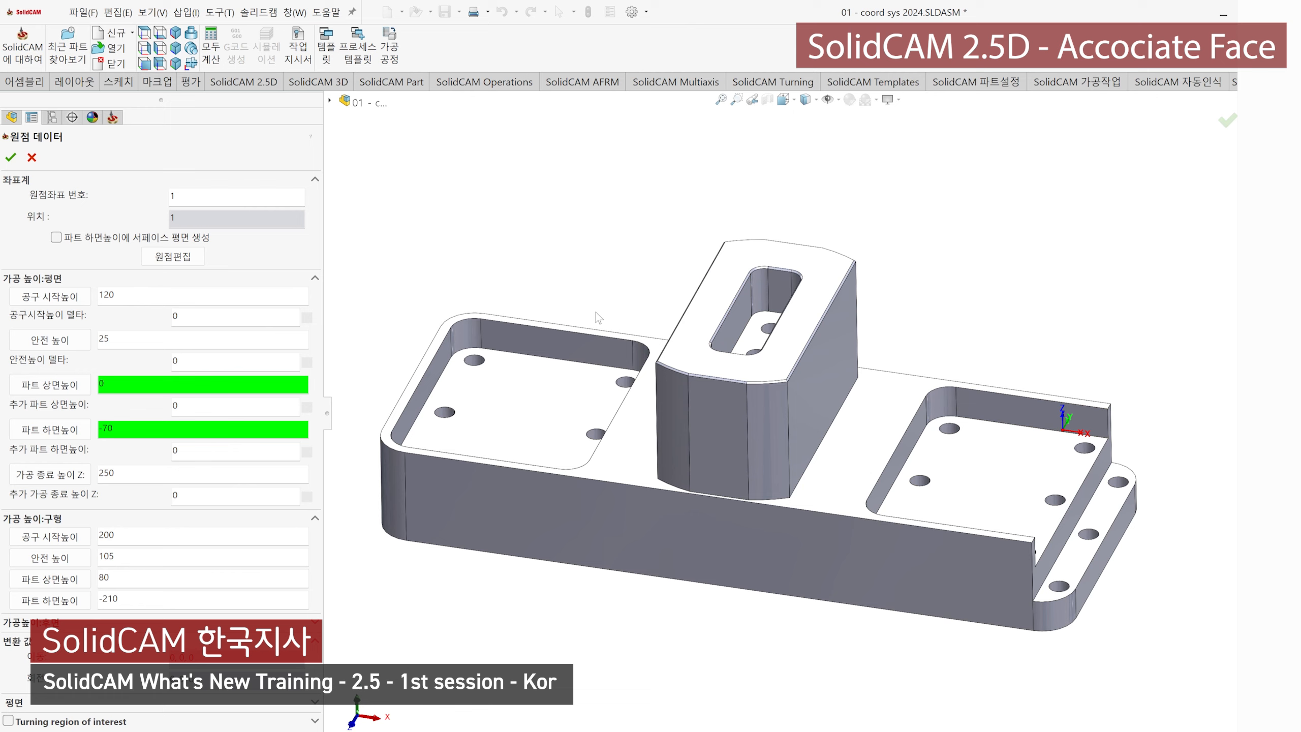
middle_drag(650, 605, 658, 435)
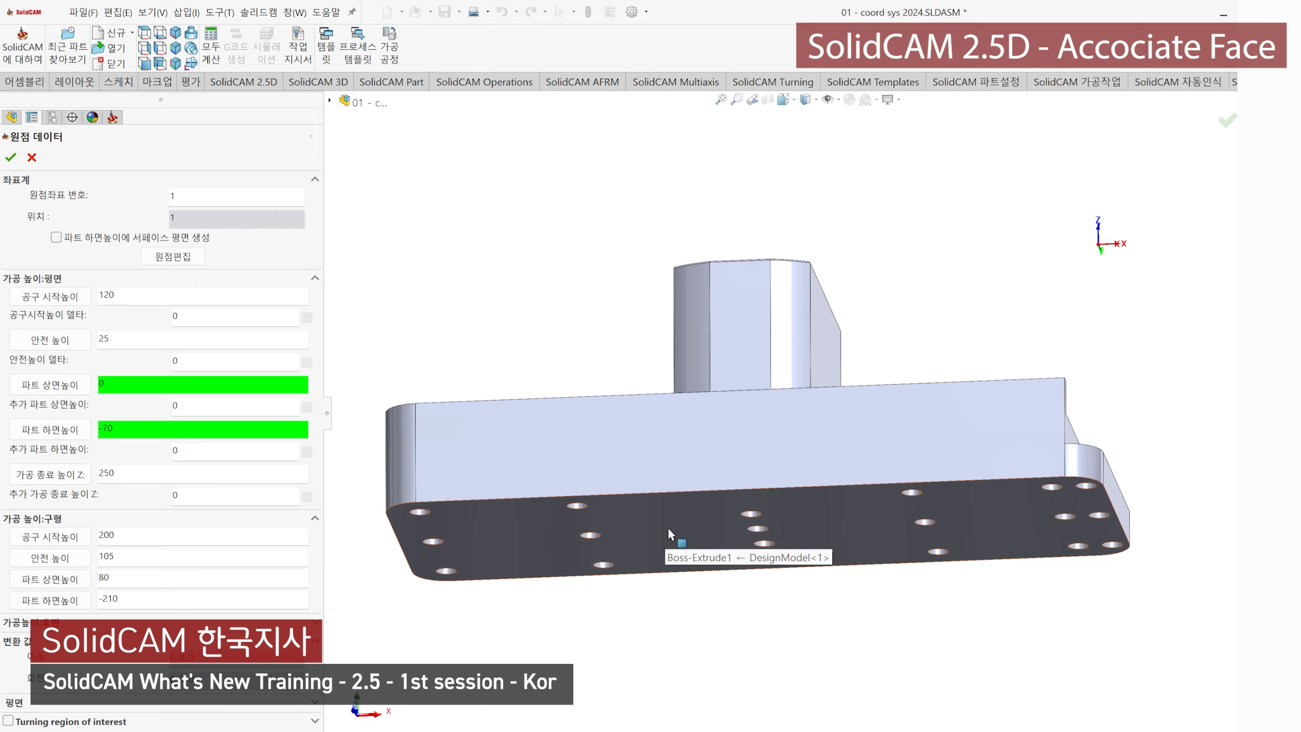
middle_drag(666, 531, 641, 696)
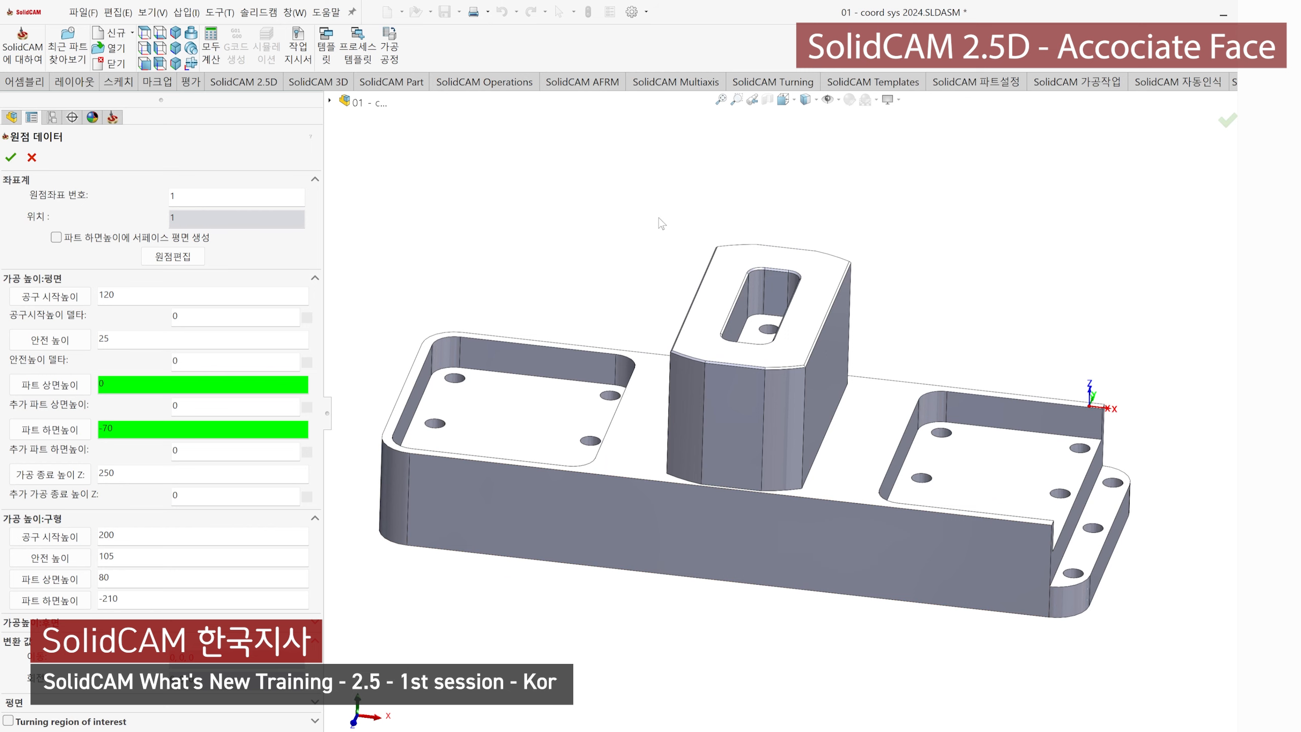
middle_drag(639, 240, 640, 266)
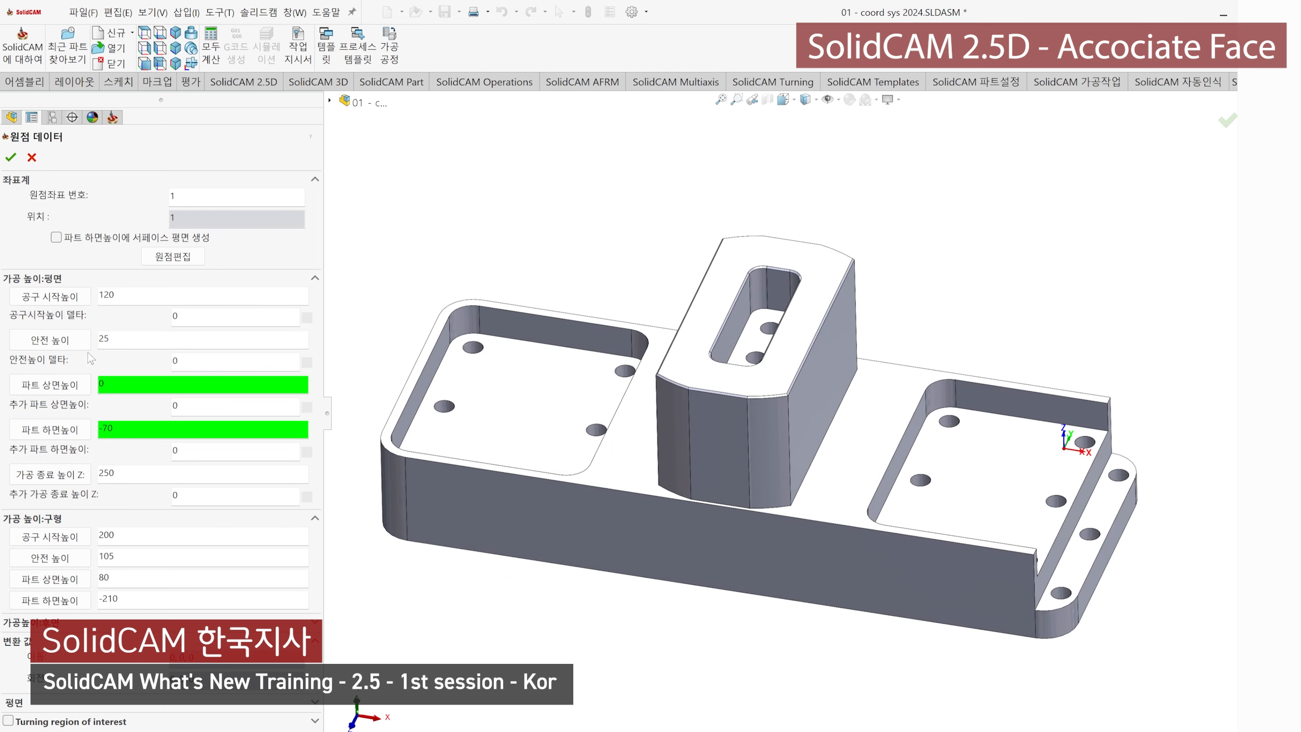
Step: Associate the clearance level with the boss's top face, set its delta to 20, and accept the coordinate system data
click(156, 341)
click(50, 340)
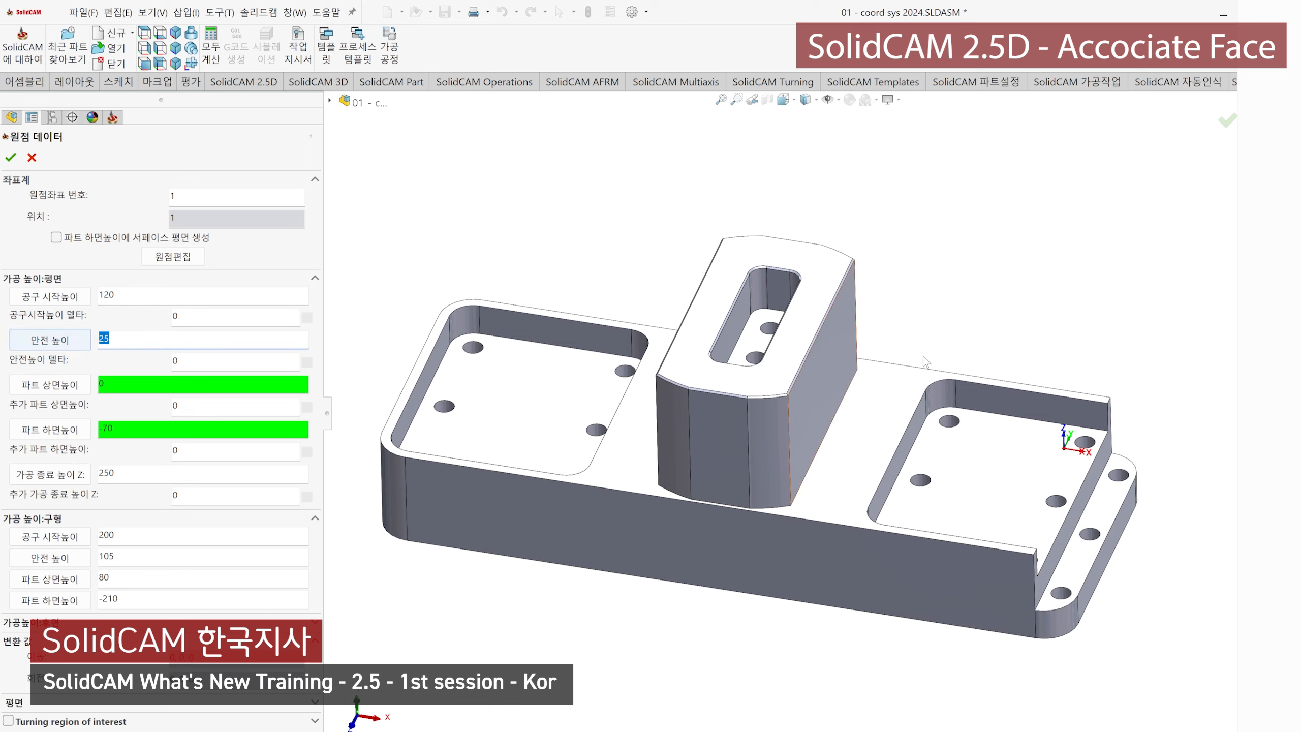
click(694, 372)
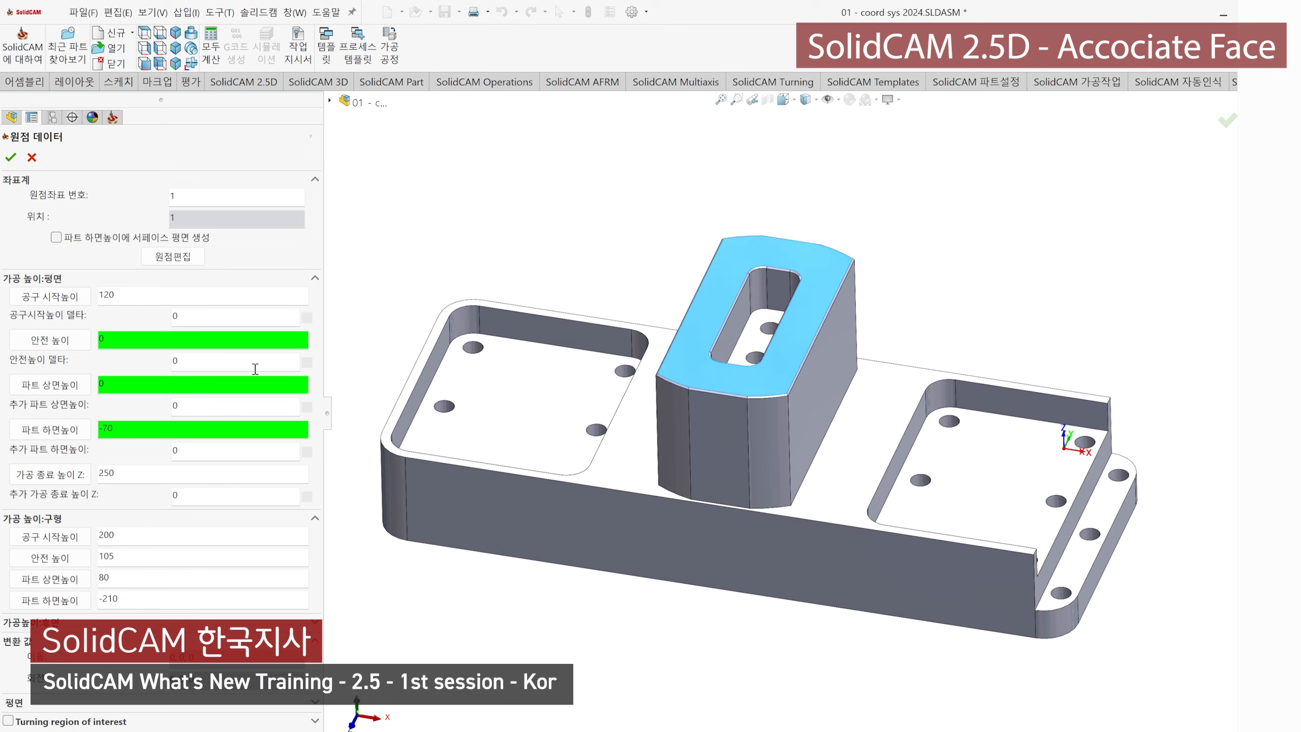
click(204, 362)
drag(204, 361, 146, 357)
text(20)
key(Return)
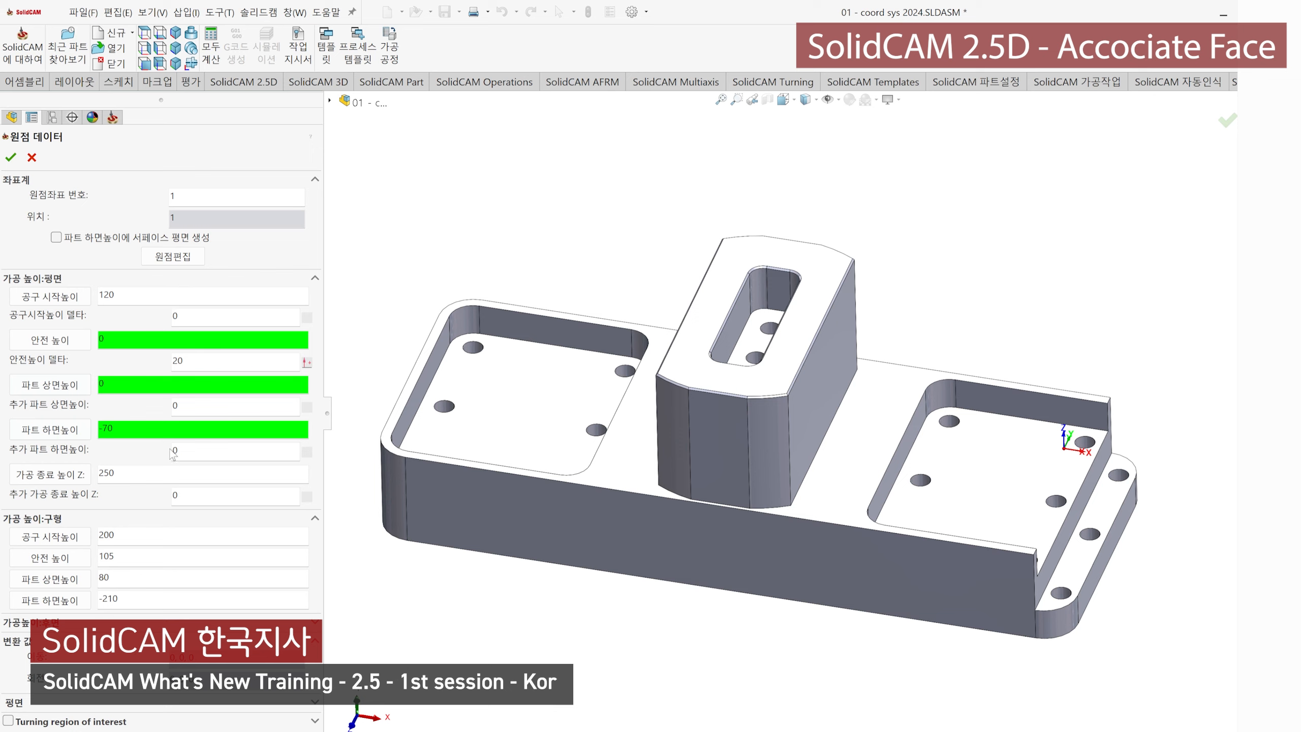
click(11, 159)
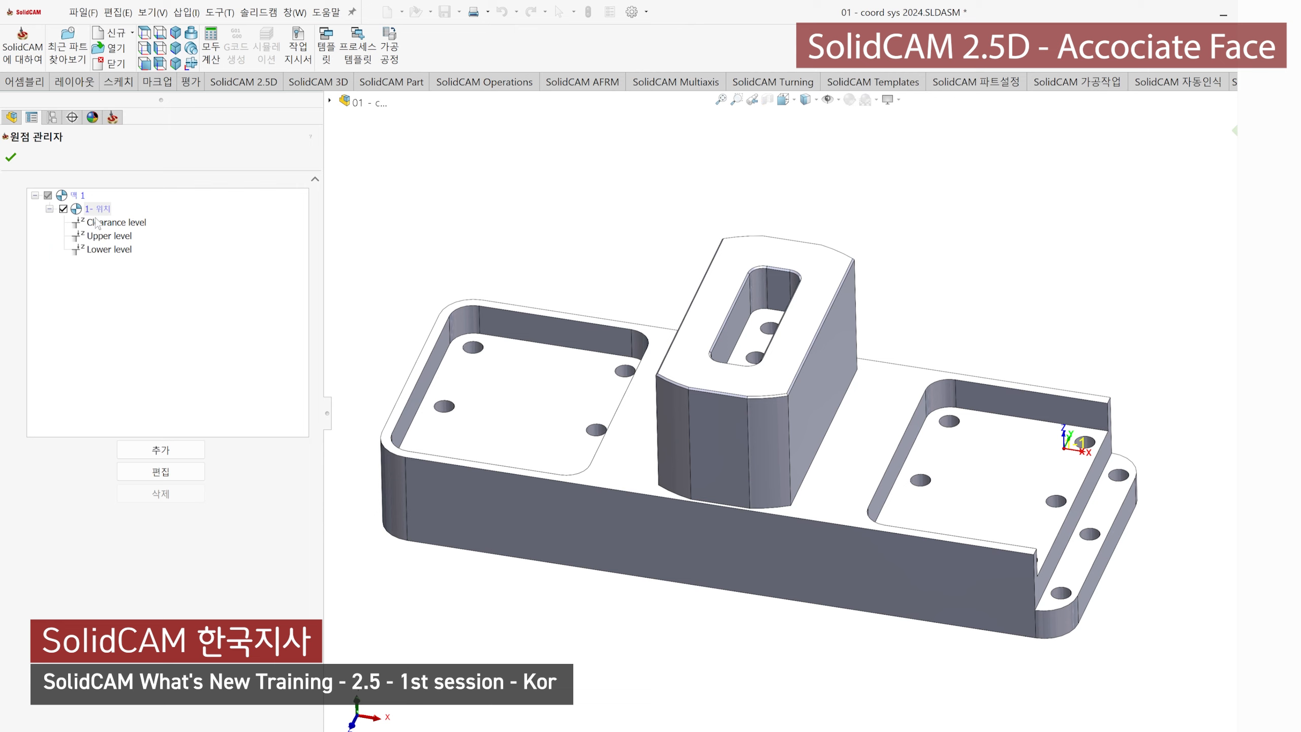
Step: Examine the clearance, upper and lower level planes of the first coordinate position on the model, and close the coordinate system manager
click(100, 224)
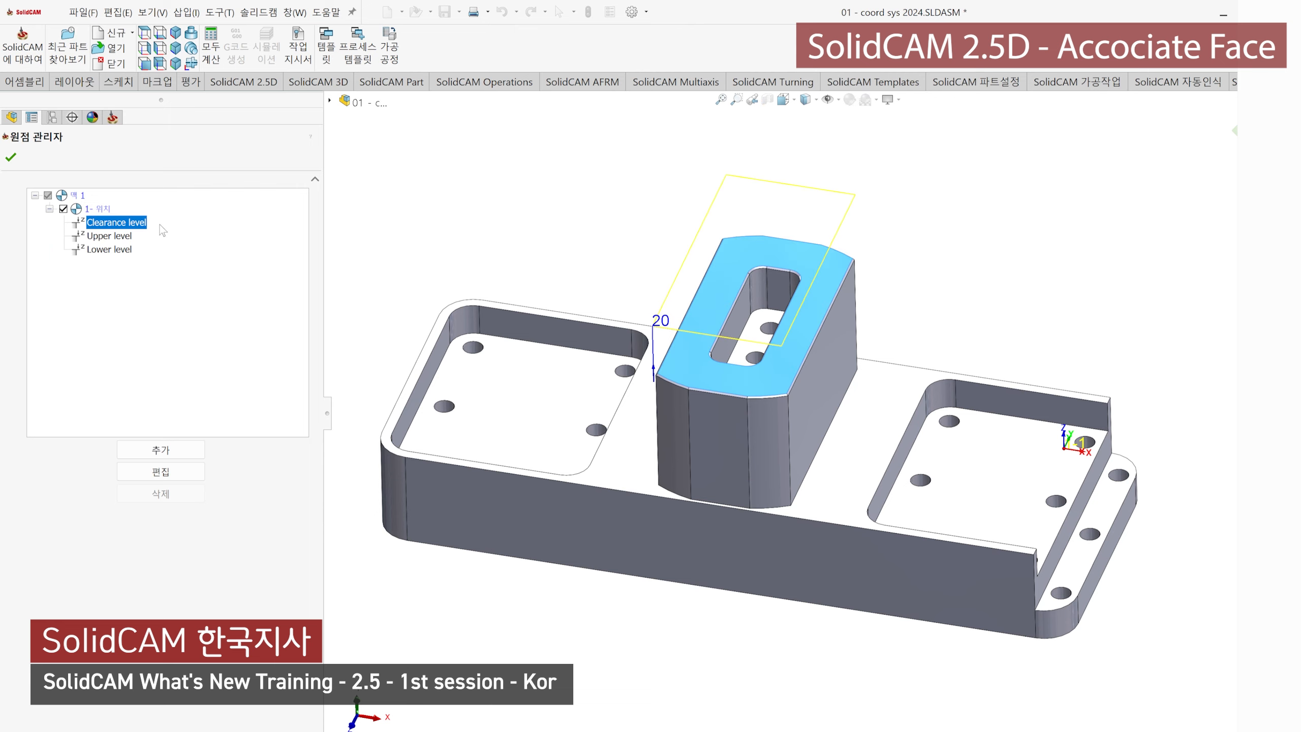
middle_drag(616, 322, 610, 261)
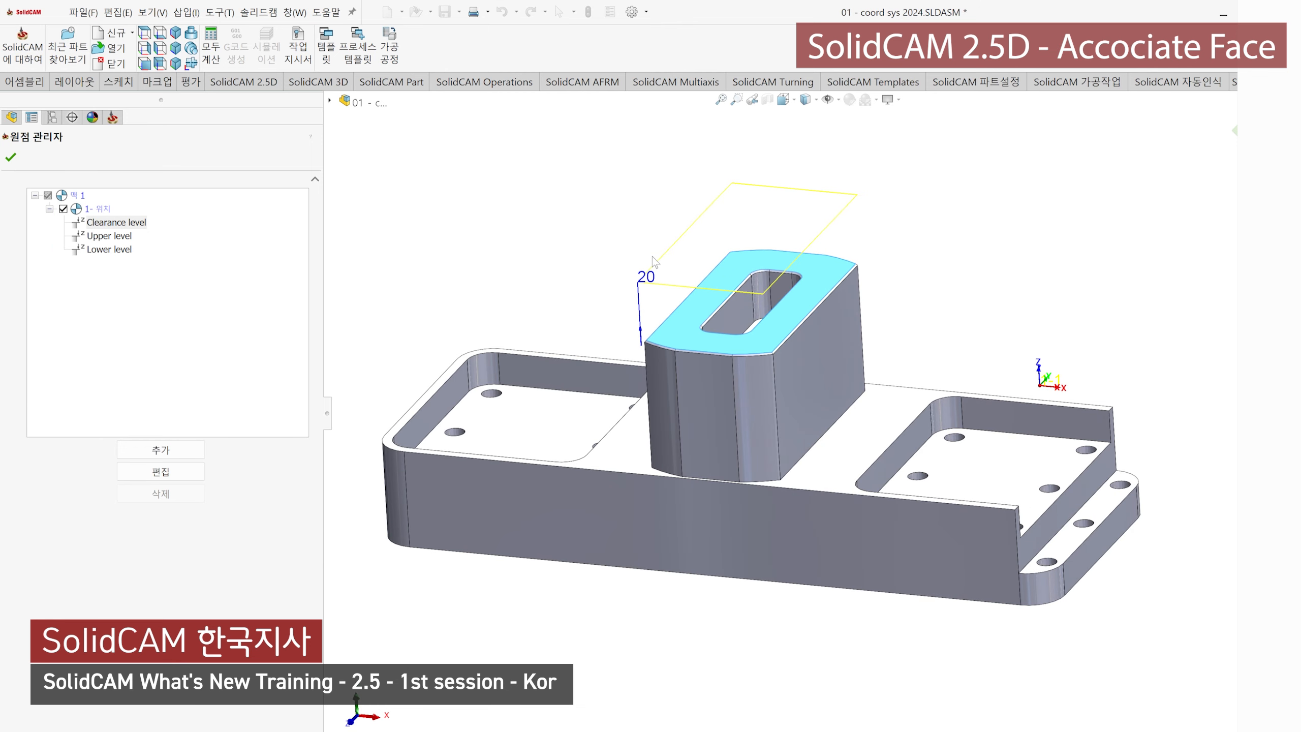
click(110, 236)
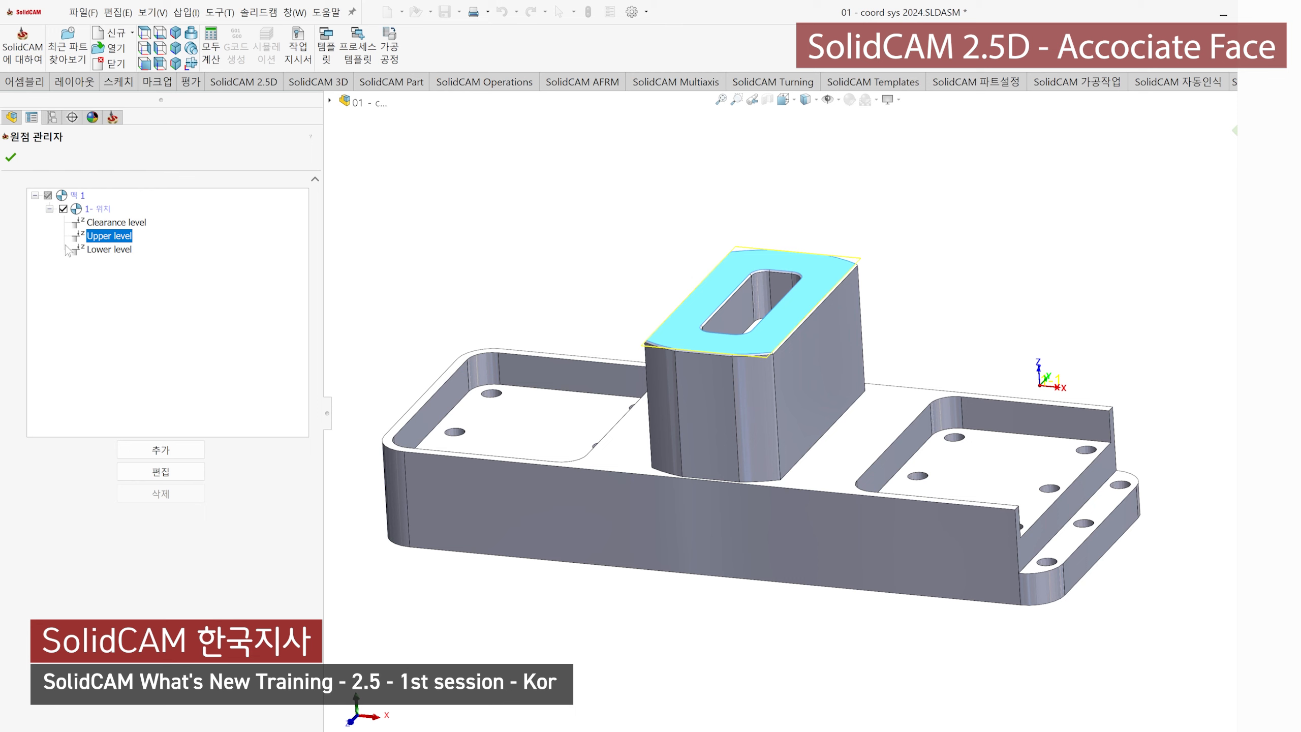
click(110, 250)
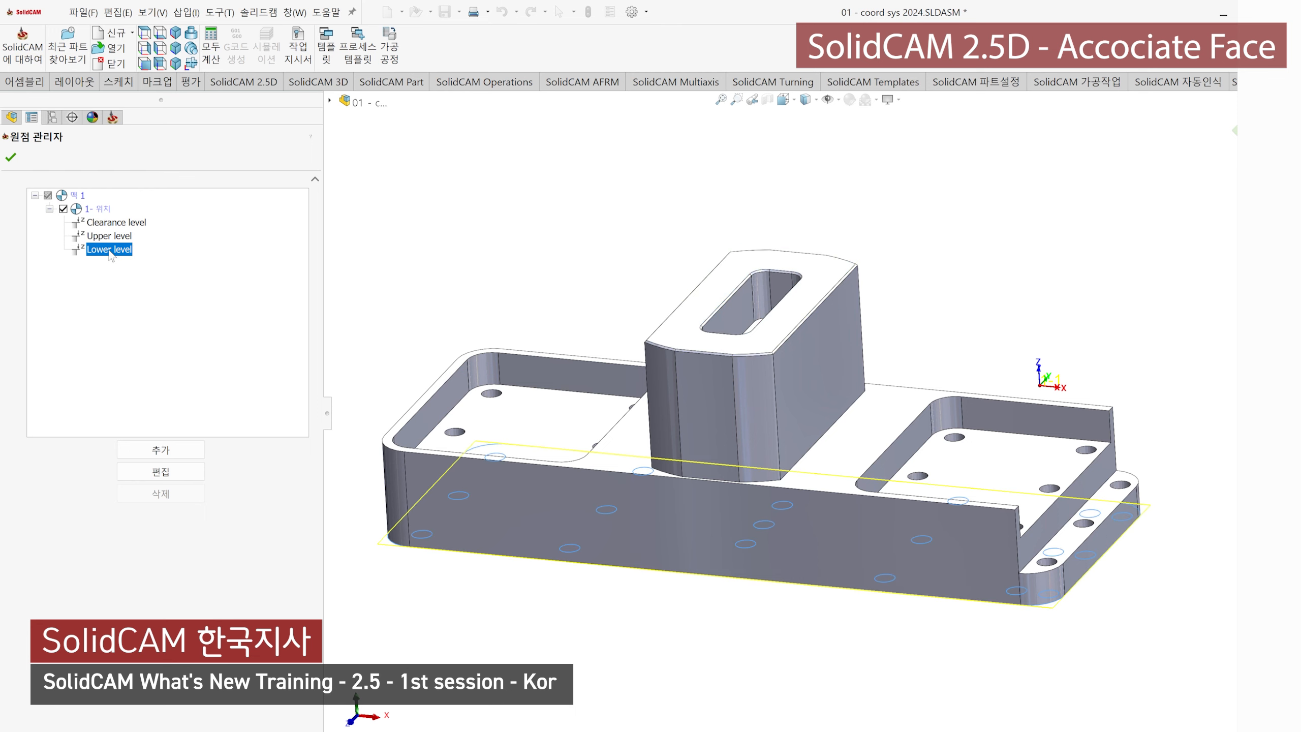
mouse_move(614, 558)
middle_down()
mouse_move(615, 491)
mouse_move(603, 581)
middle_up()
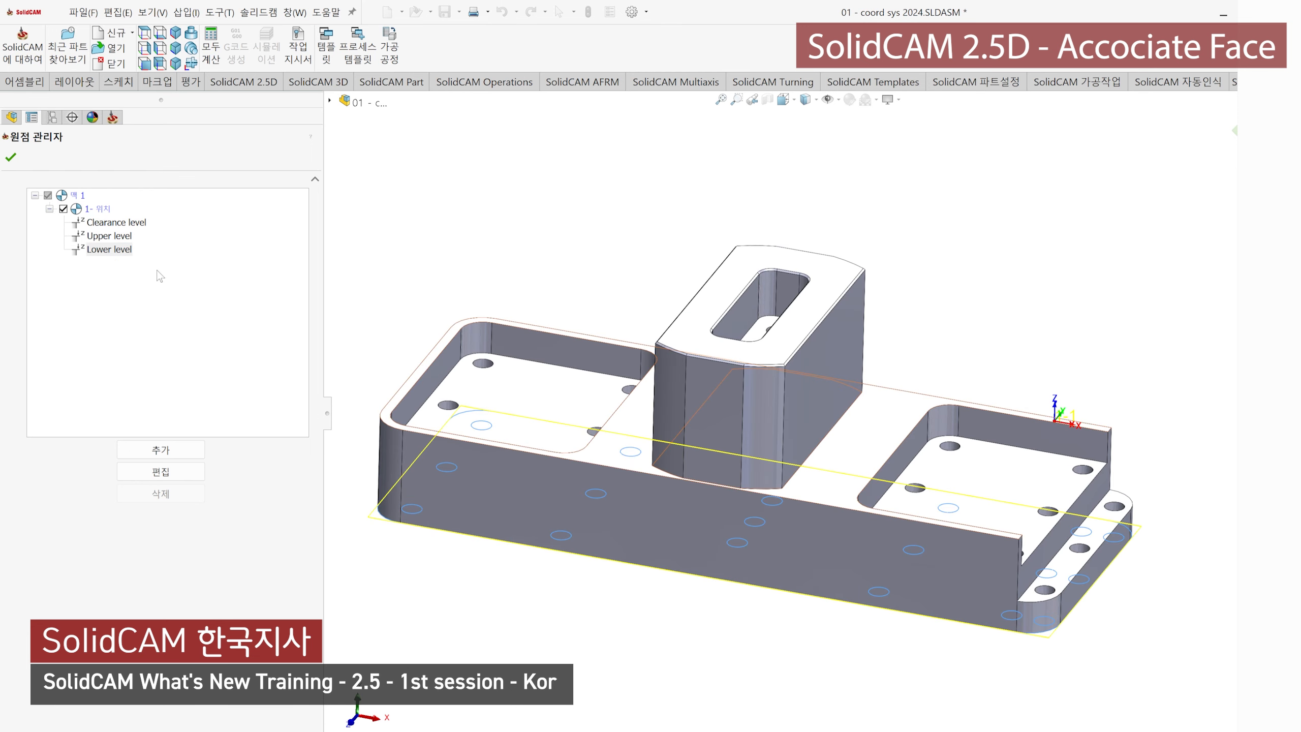
click(109, 225)
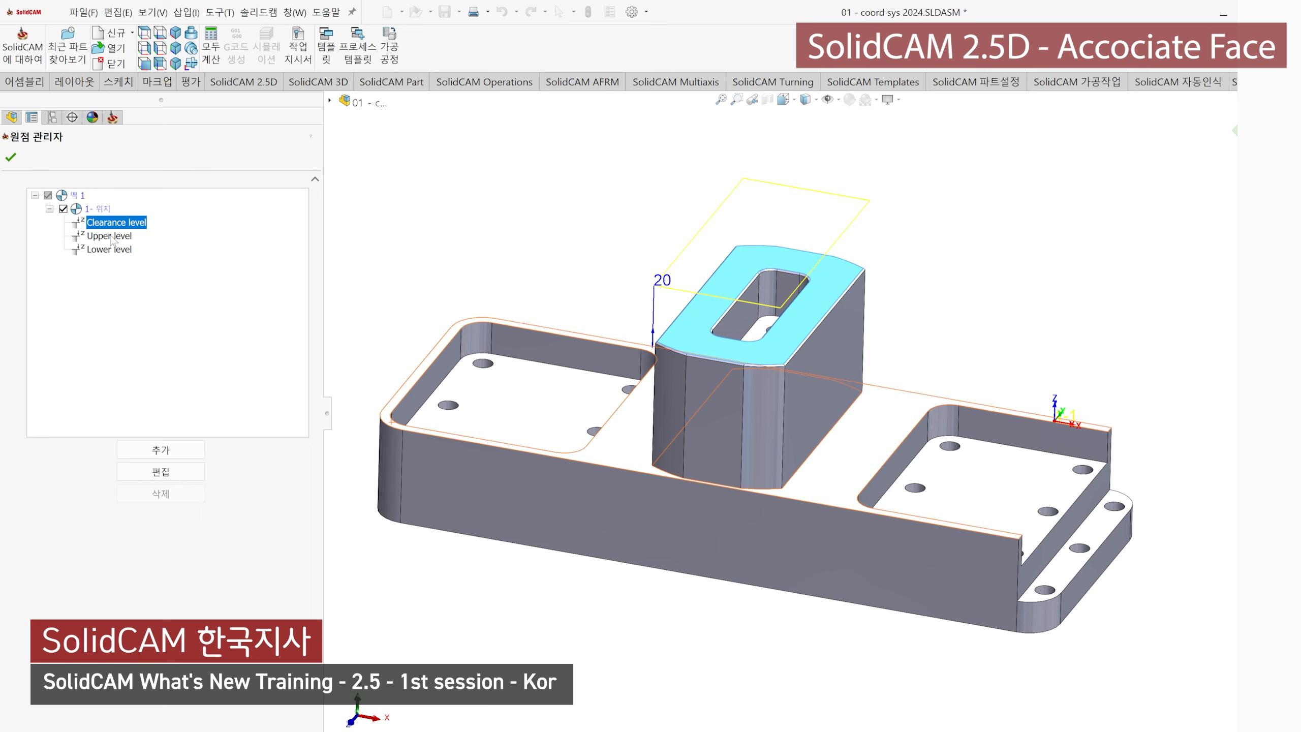
click(501, 229)
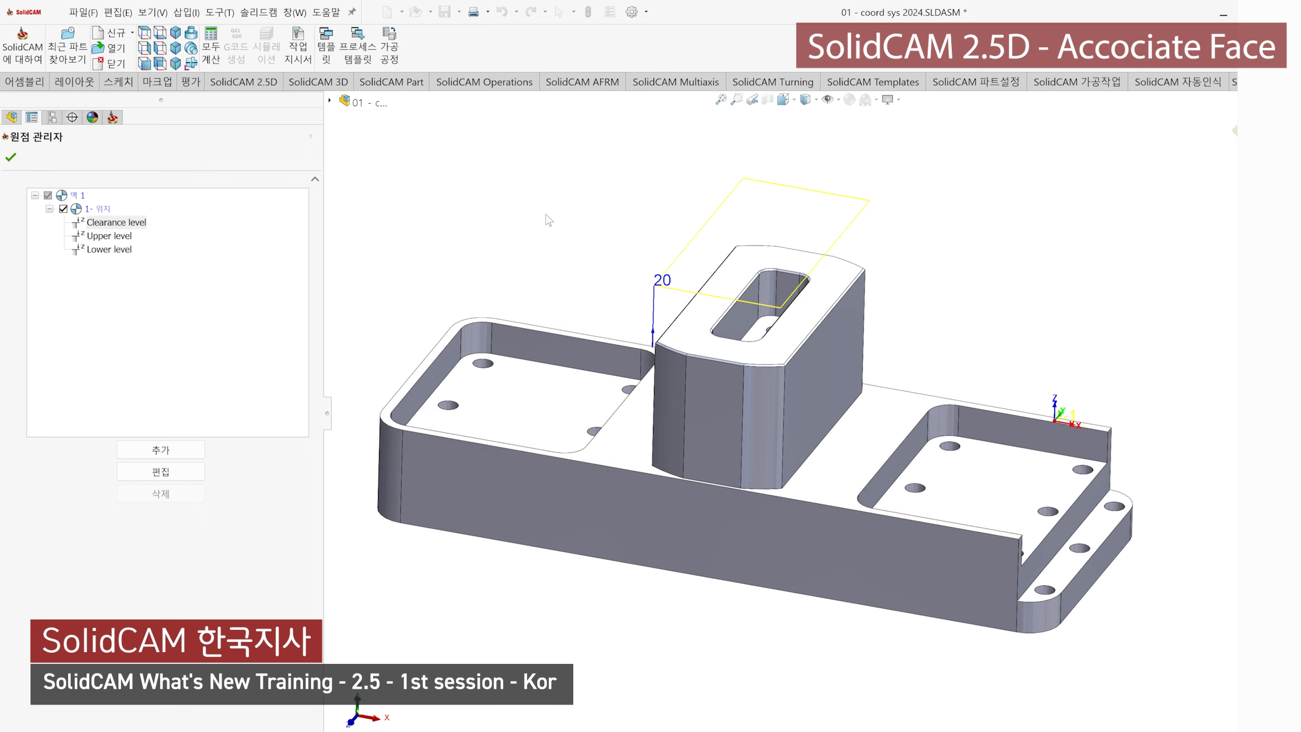
middle_drag(546, 215, 531, 264)
click(49, 208)
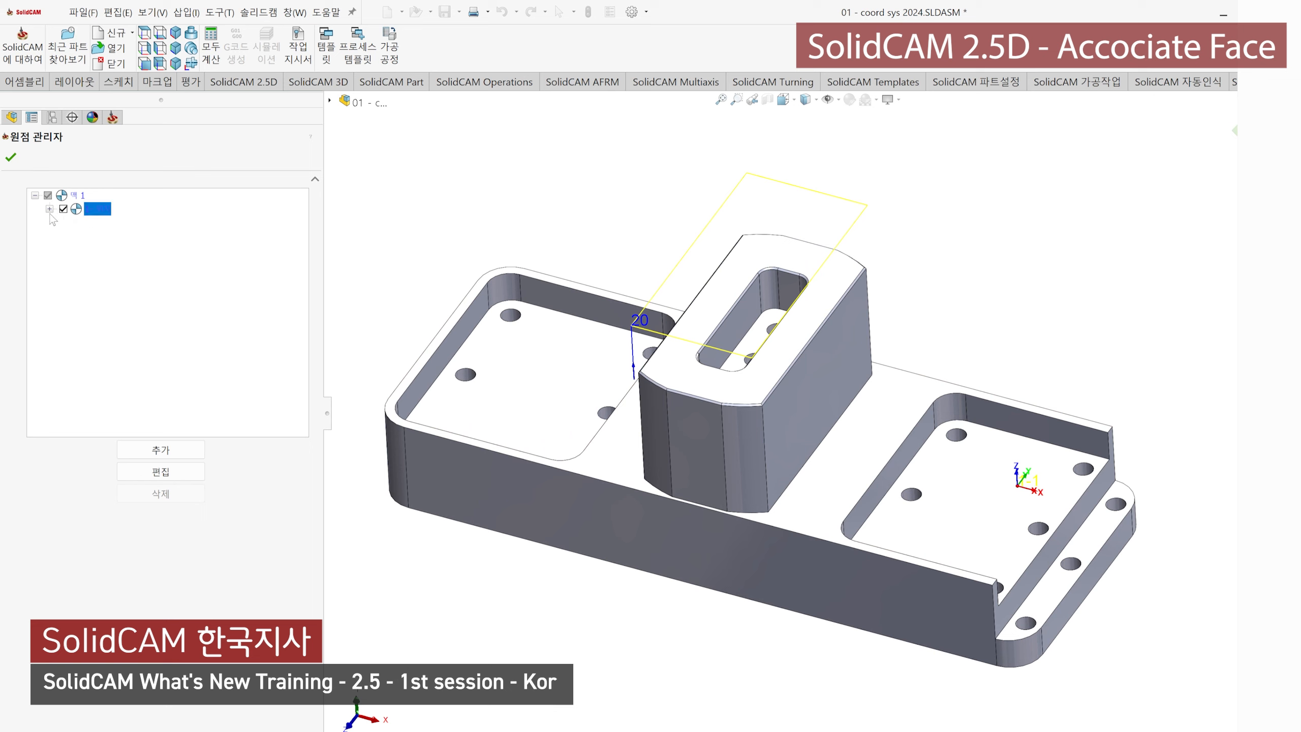
click(49, 208)
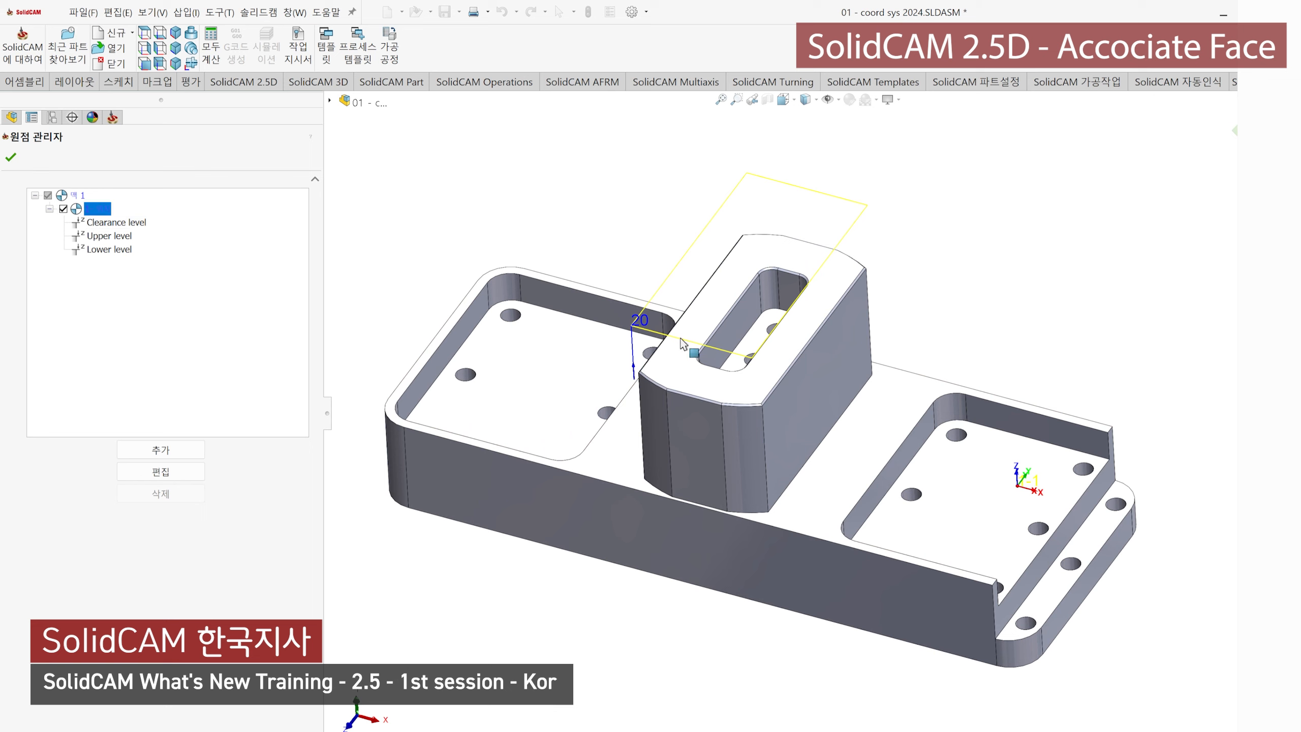
click(11, 157)
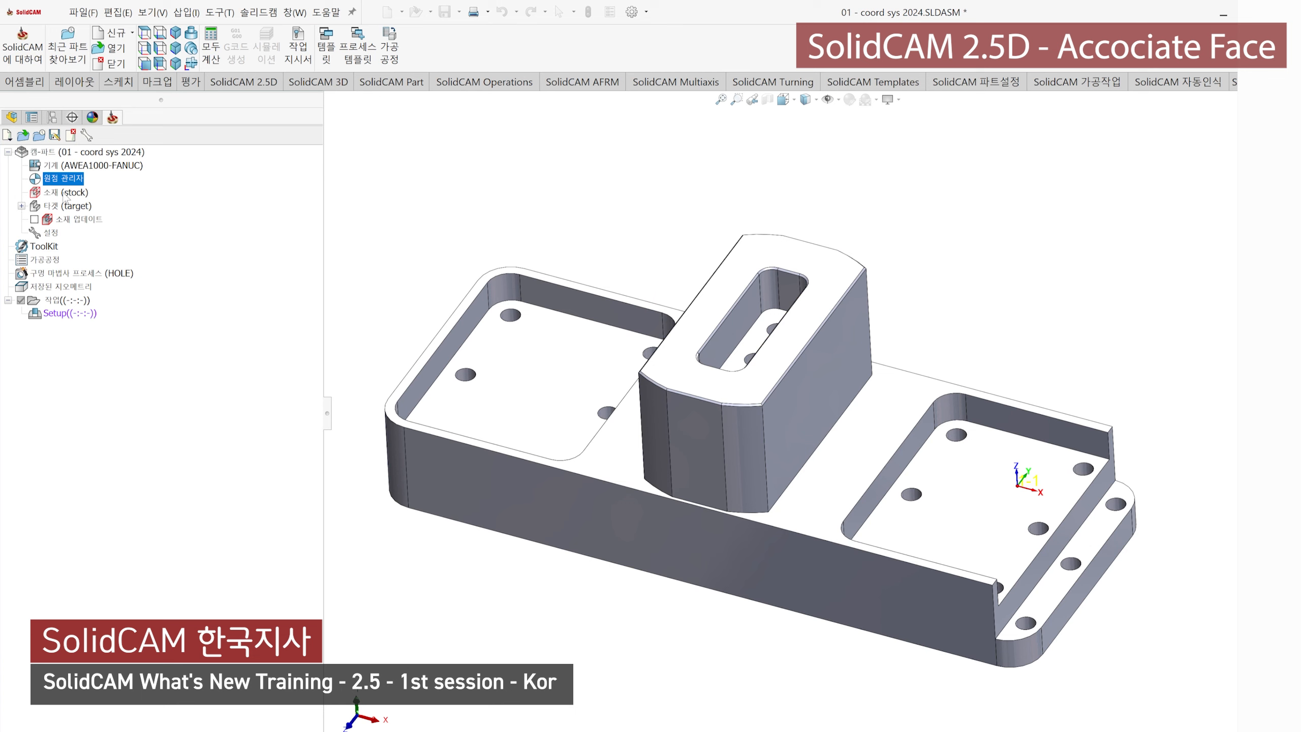
Step: Open the stock definition from the milling part data and reselect the part solid for the model-linked box
click(36, 150)
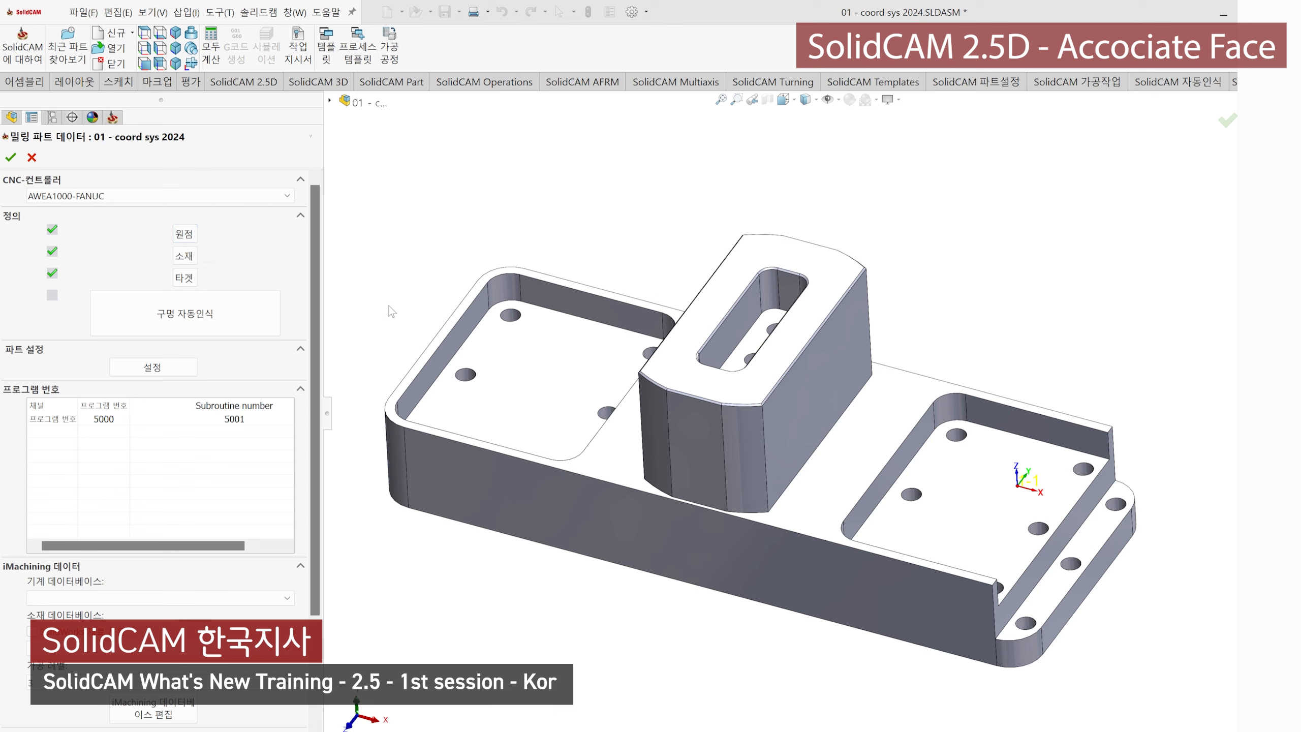
click(185, 256)
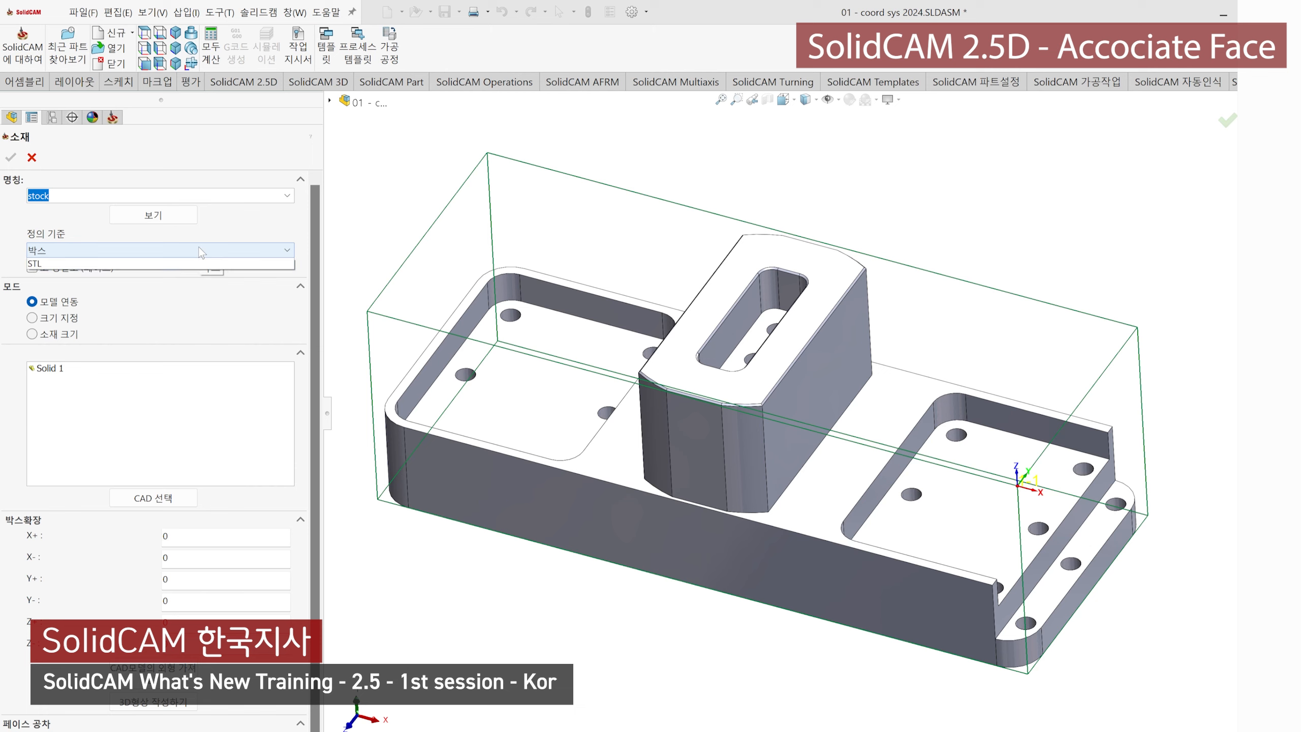
click(199, 250)
click(198, 250)
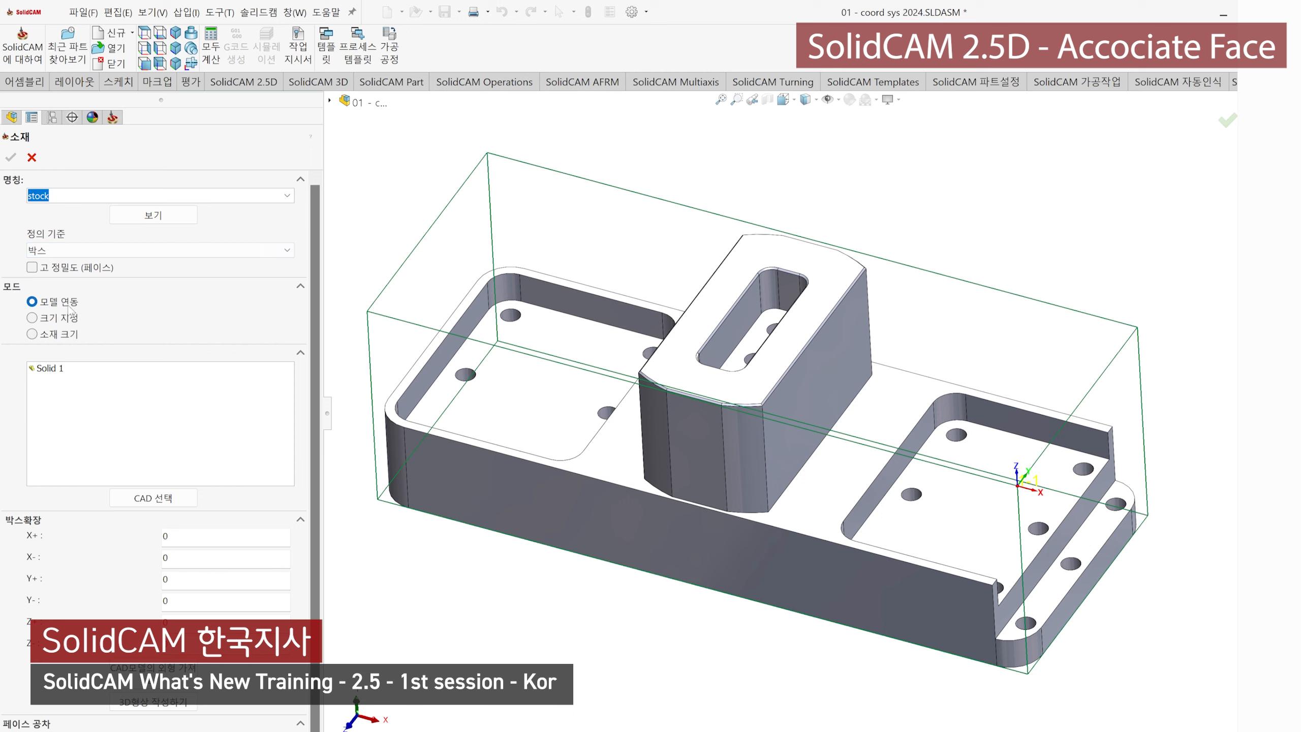
click(658, 517)
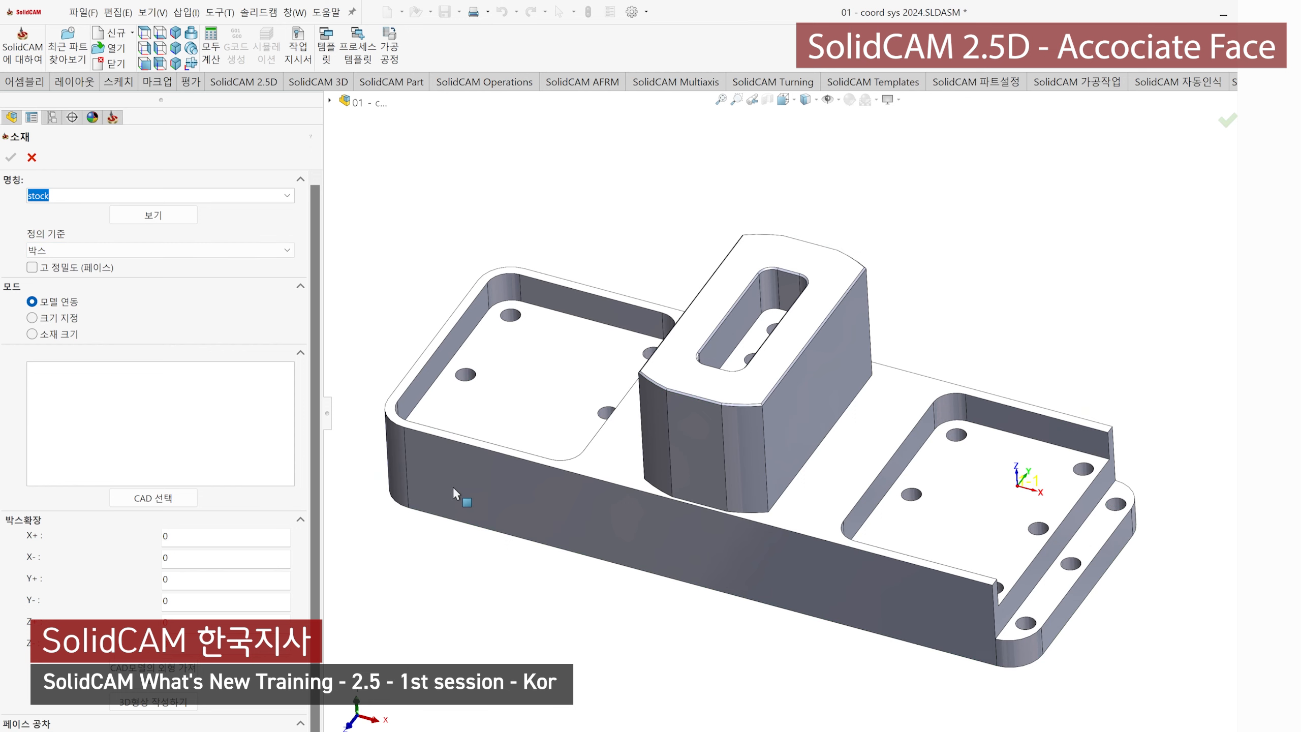
click(503, 498)
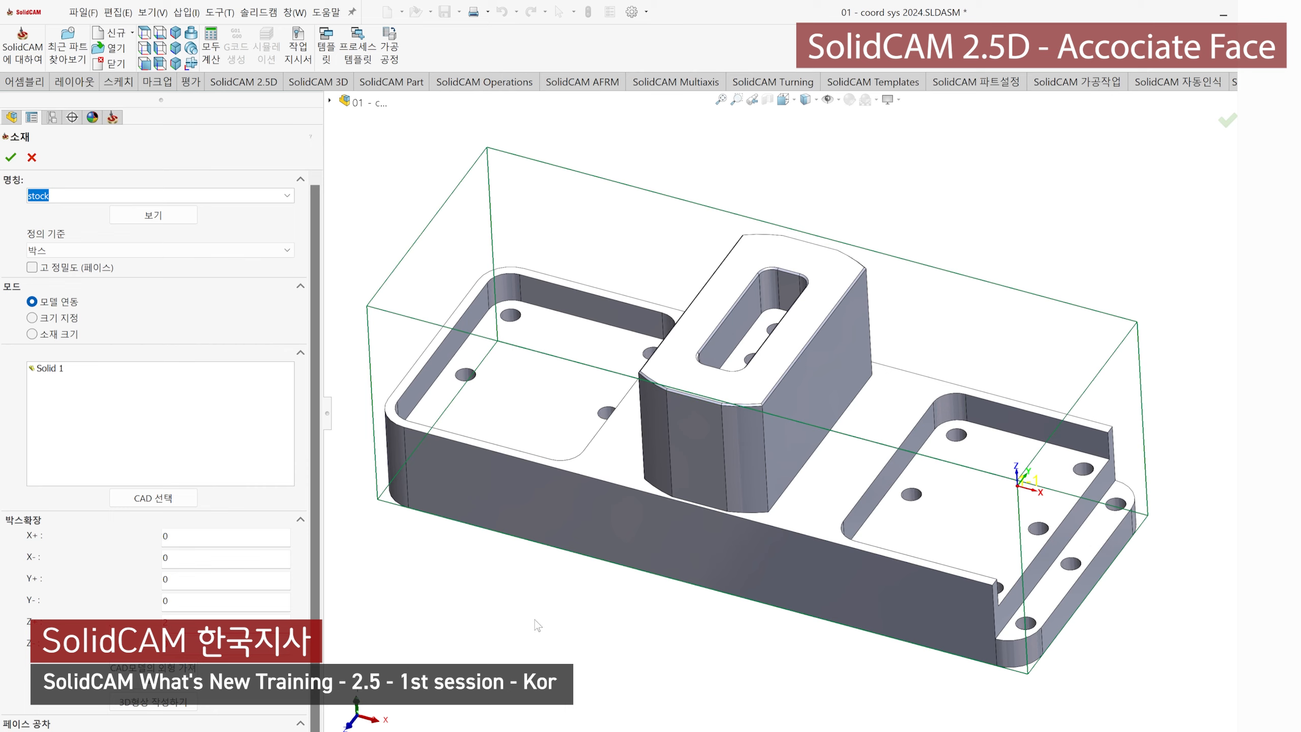
middle_drag(611, 637, 575, 655)
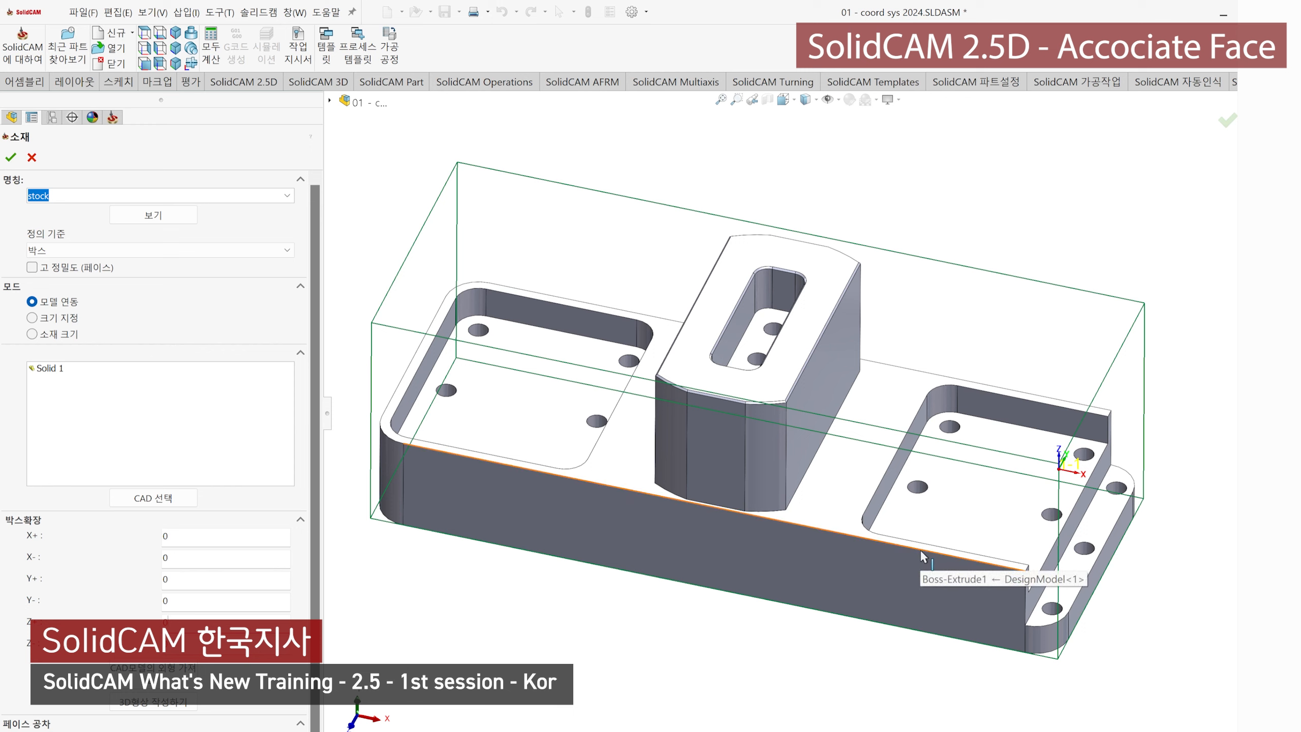
Step: Try expanding the stock box by 2 in the X+ direction, and reset the expansion to 0
click(187, 537)
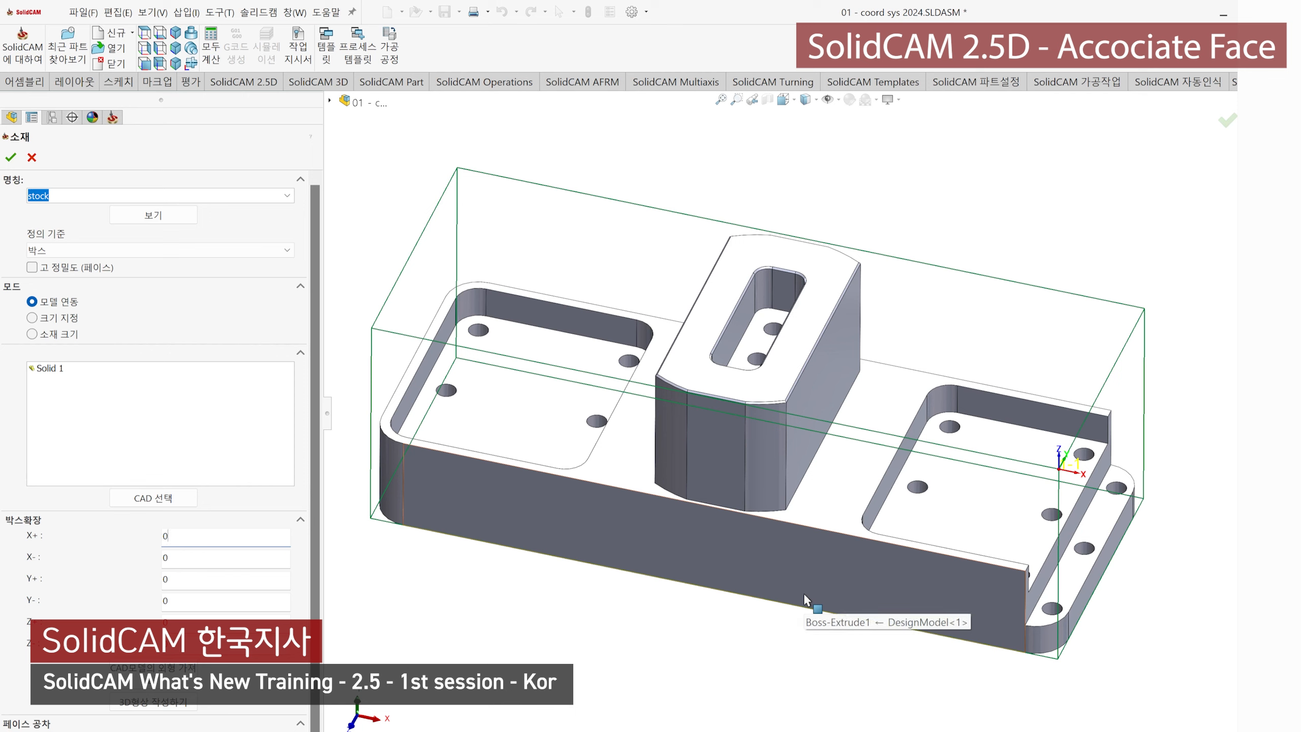
double_click(203, 537)
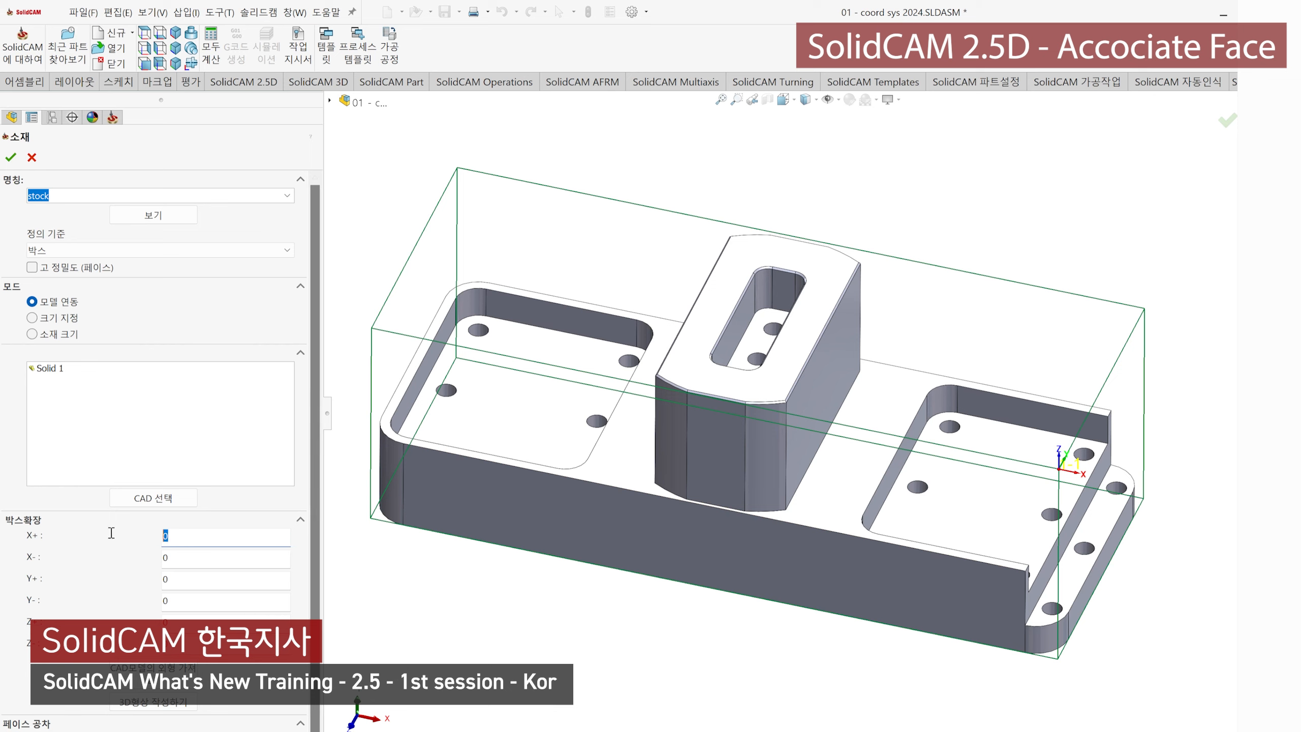
text(2)
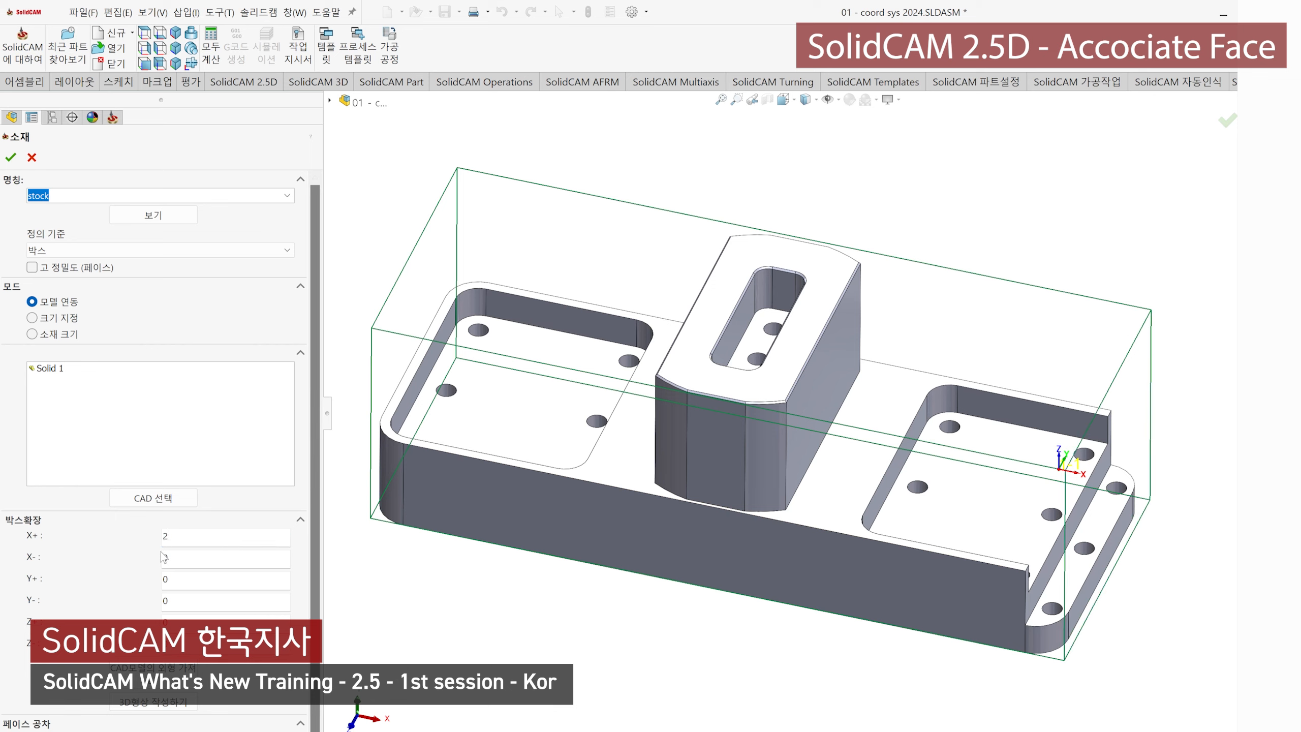
drag(189, 542, 118, 542)
text(0)
Step: Change the stock mode to stock size (소재 크기) and select the part solid as its reference
click(32, 334)
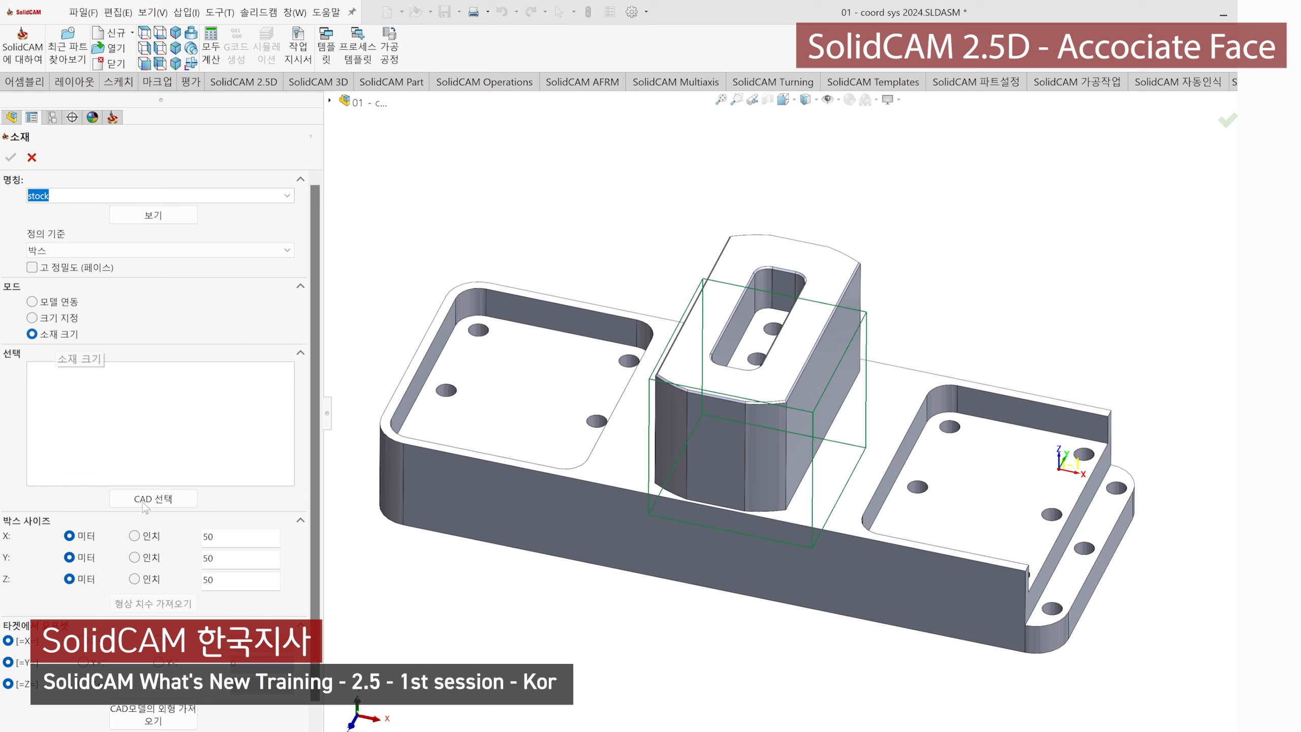
click(592, 537)
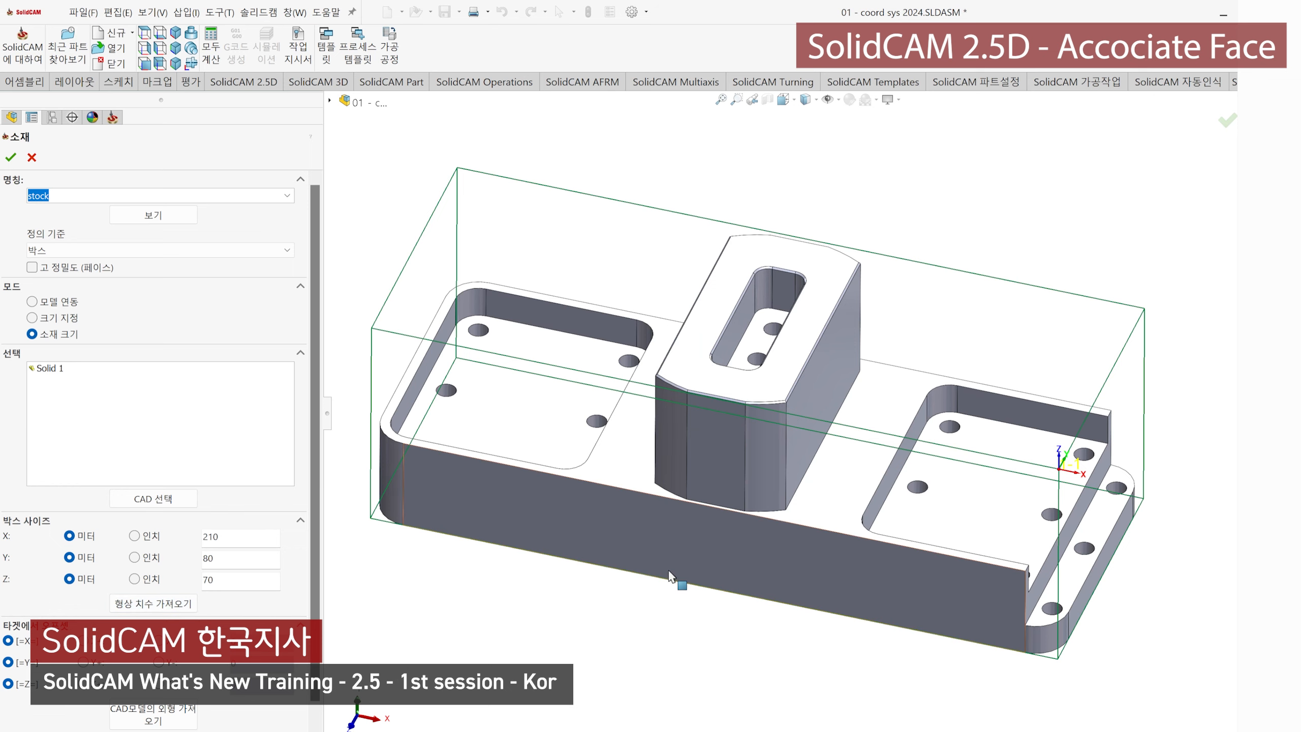
middle_drag(673, 579, 815, 530)
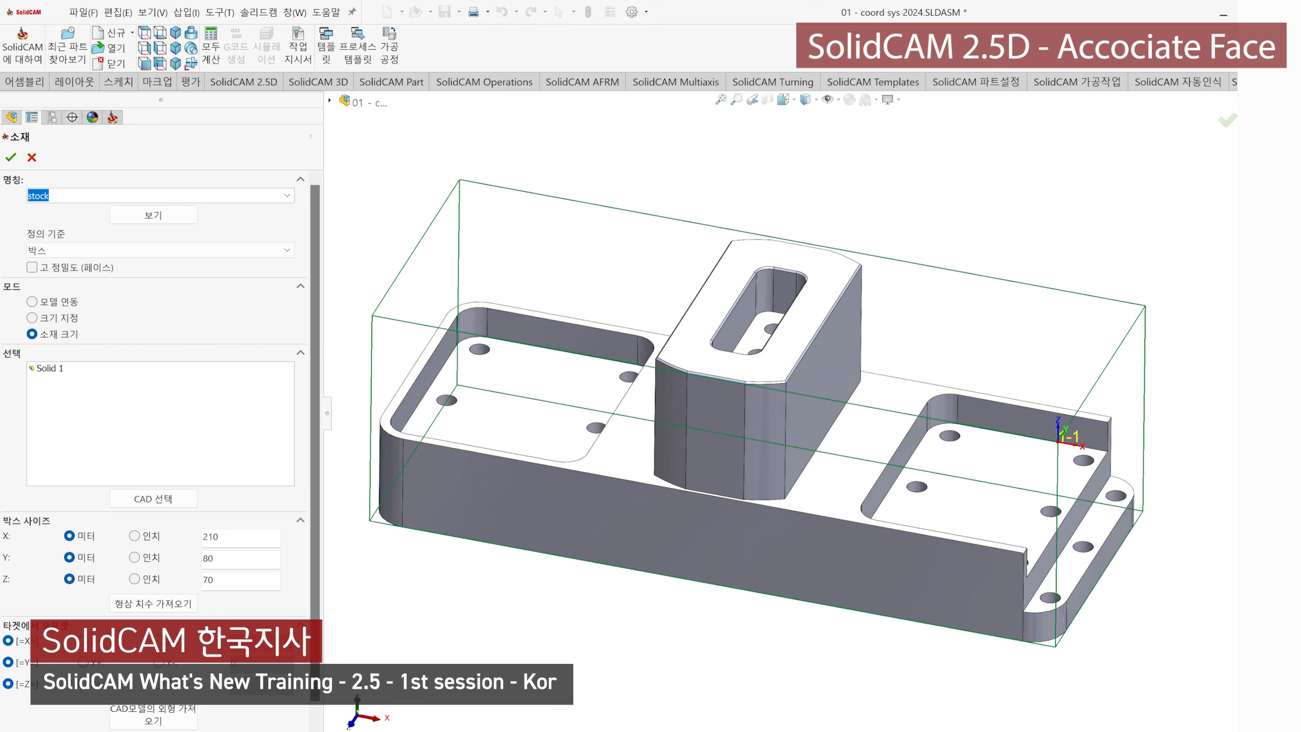
Step: Set the stock box's X size to 220 and check the box around the part from the front
click(225, 558)
click(229, 539)
double_click(228, 538)
text(220)
click(410, 581)
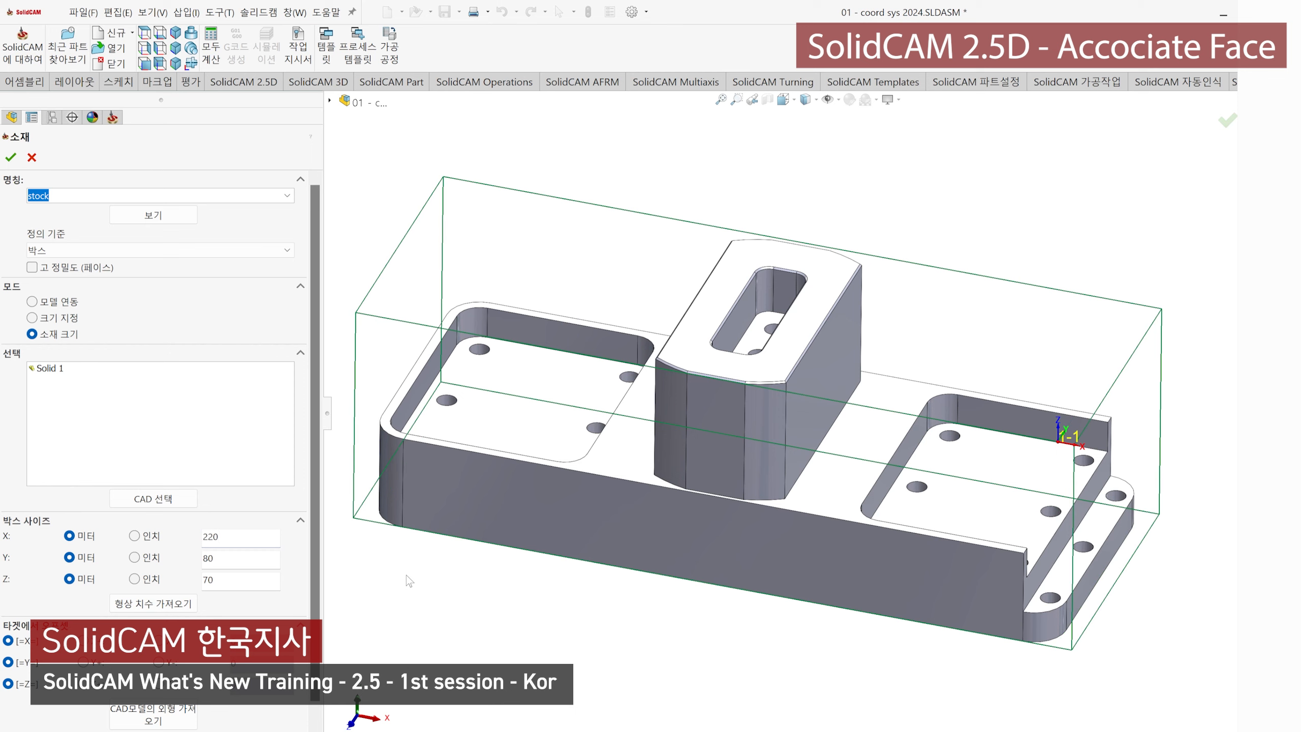
middle_drag(841, 696, 865, 660)
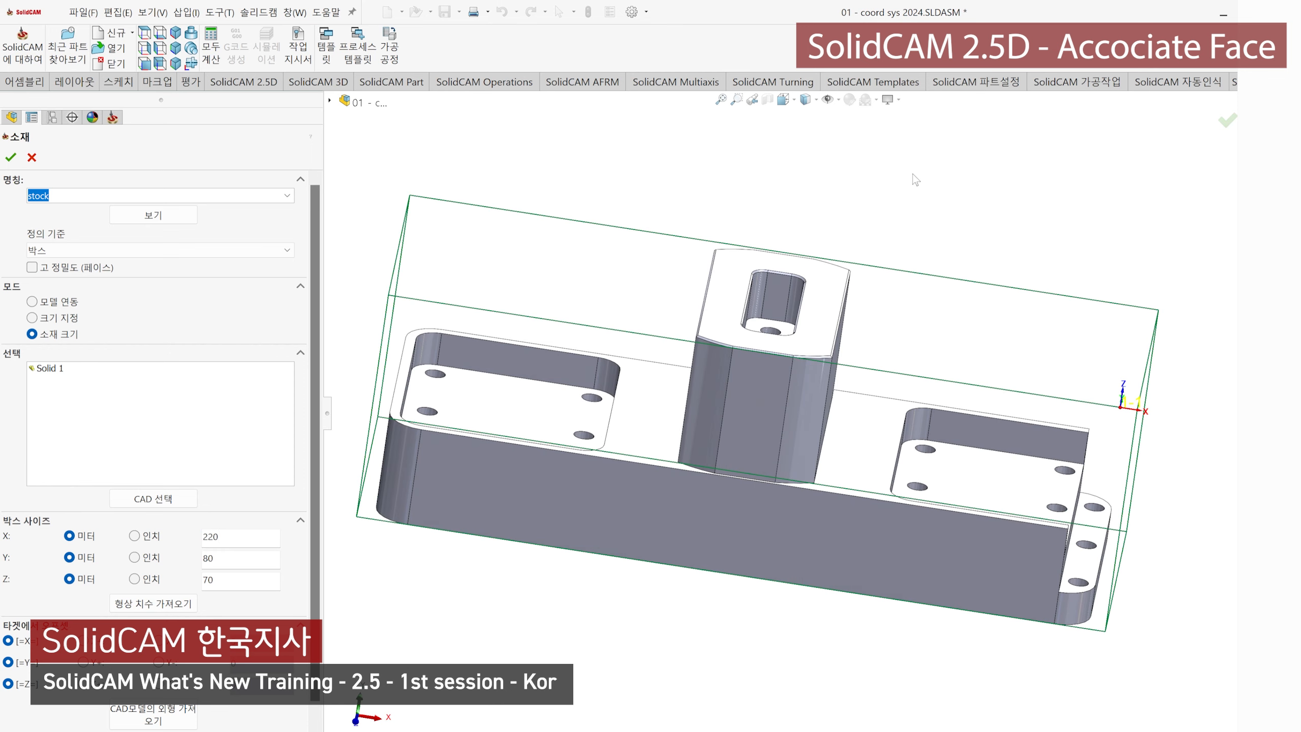
click(801, 145)
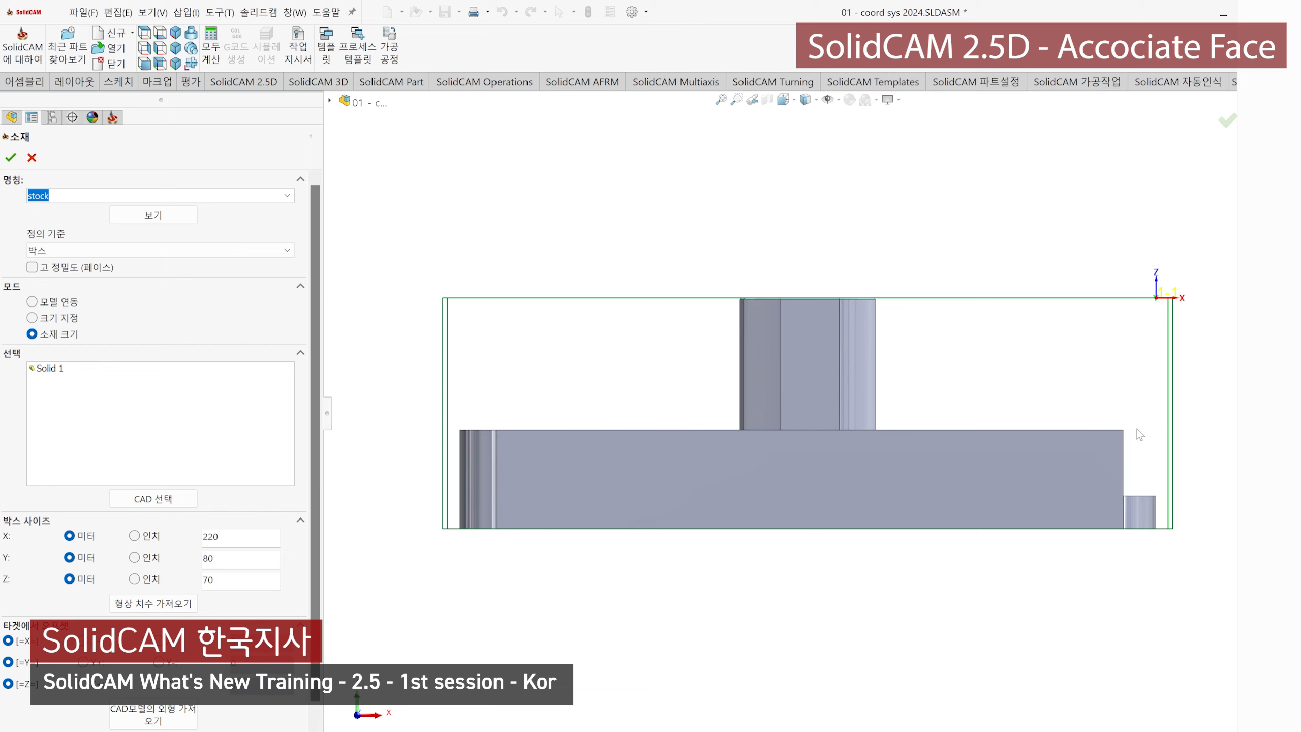
Step: Try an X size of 230 for the stock box, then restore the sizes taken from the model shape
click(795, 101)
click(798, 136)
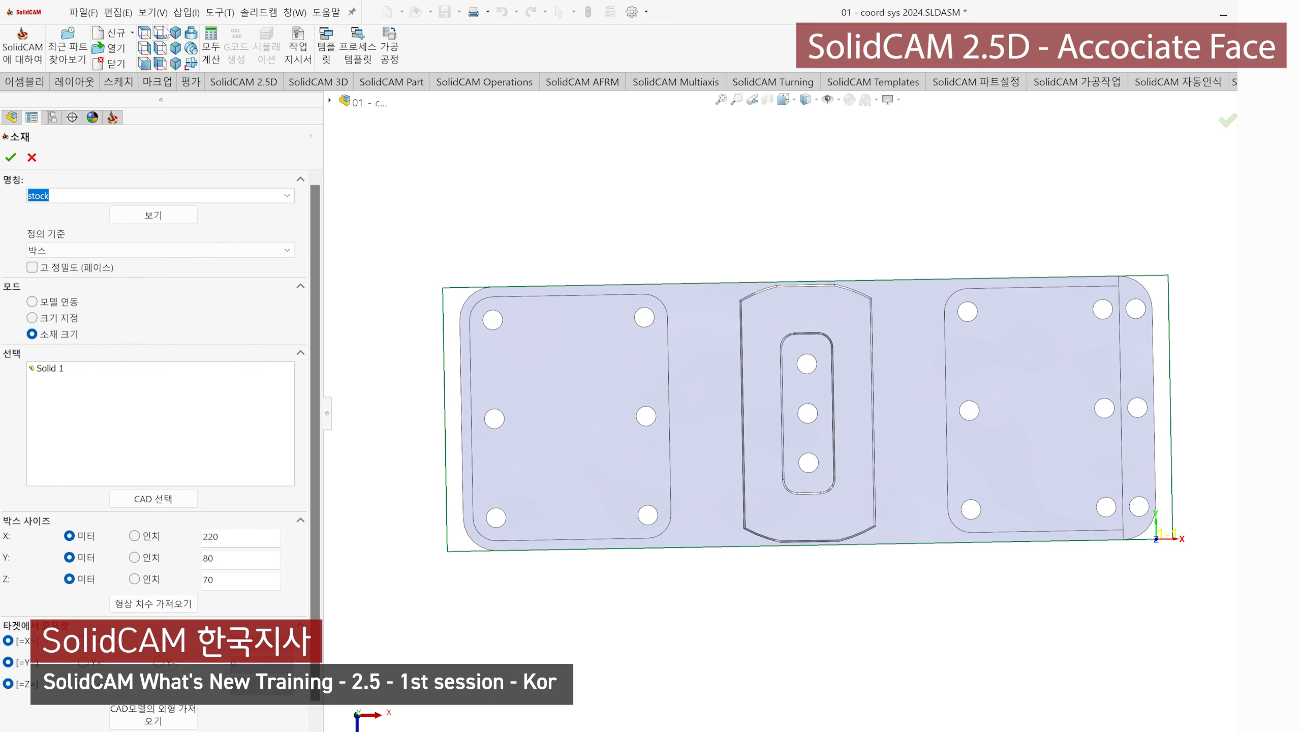
click(145, 34)
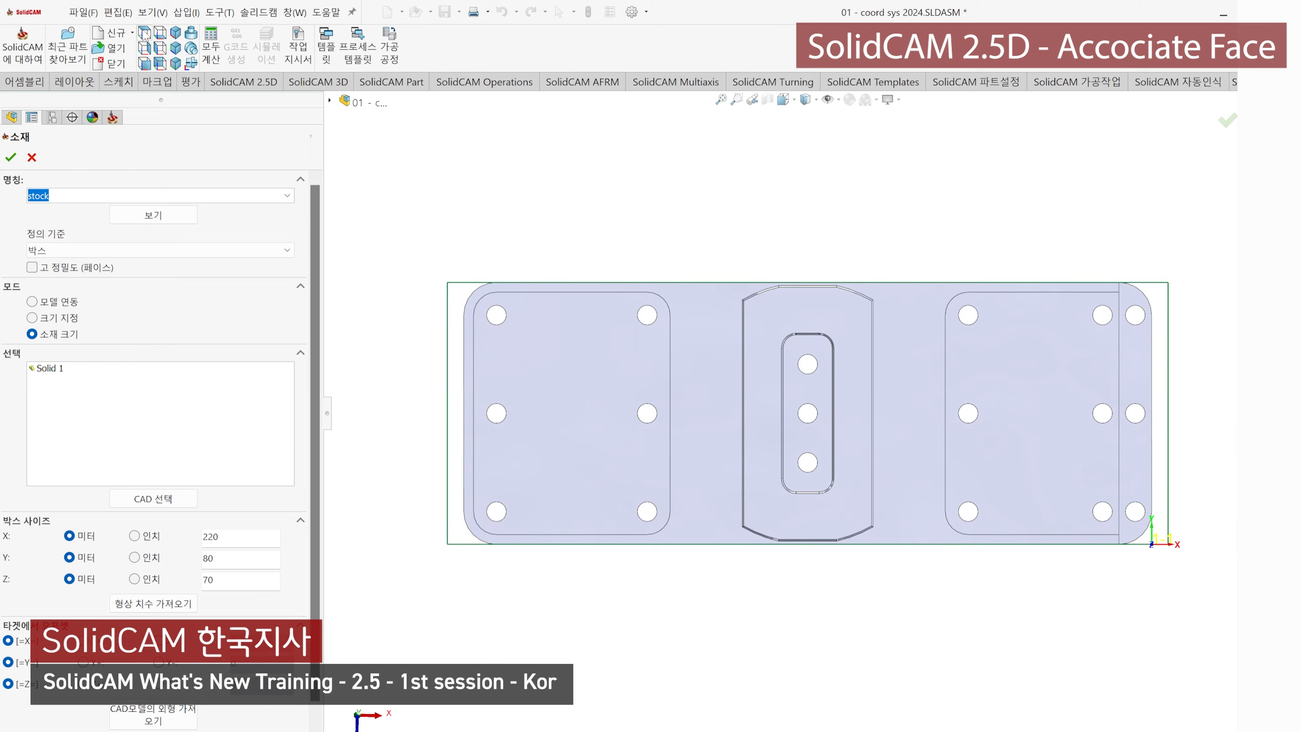
click(145, 64)
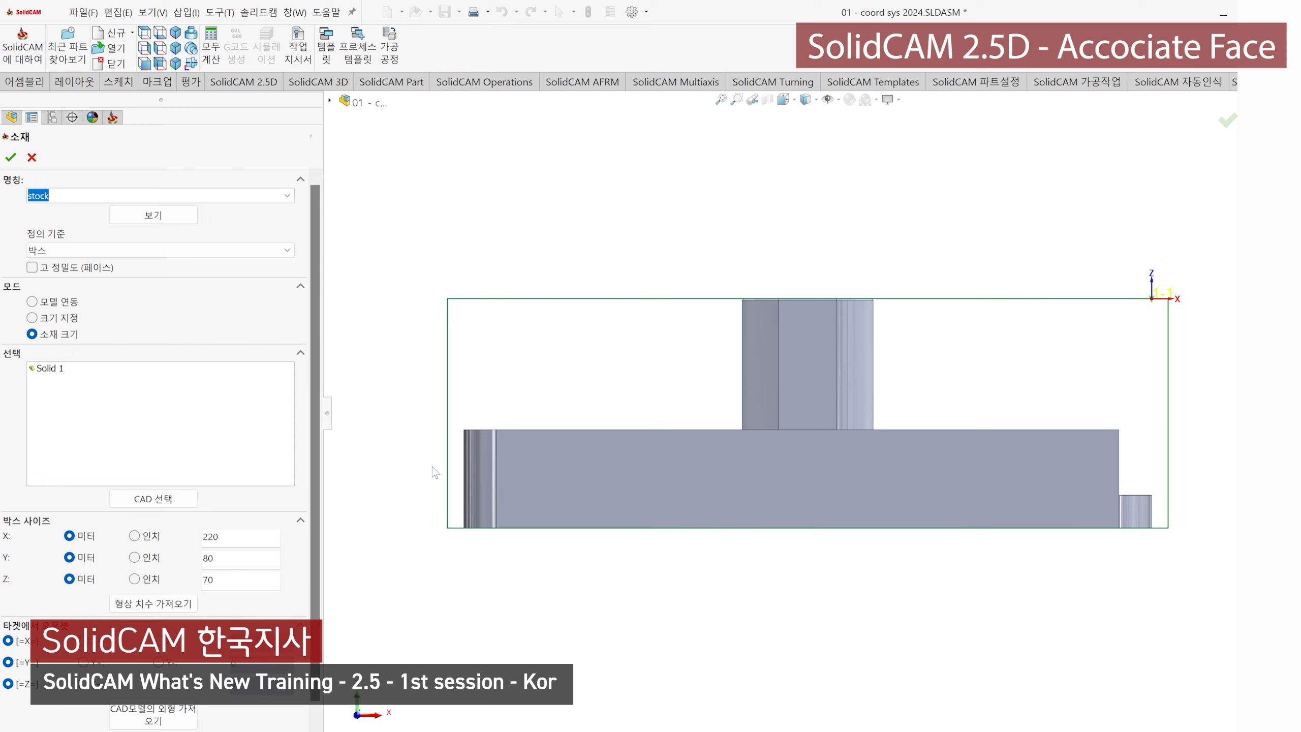
double_click(226, 539)
text(230)
click(407, 613)
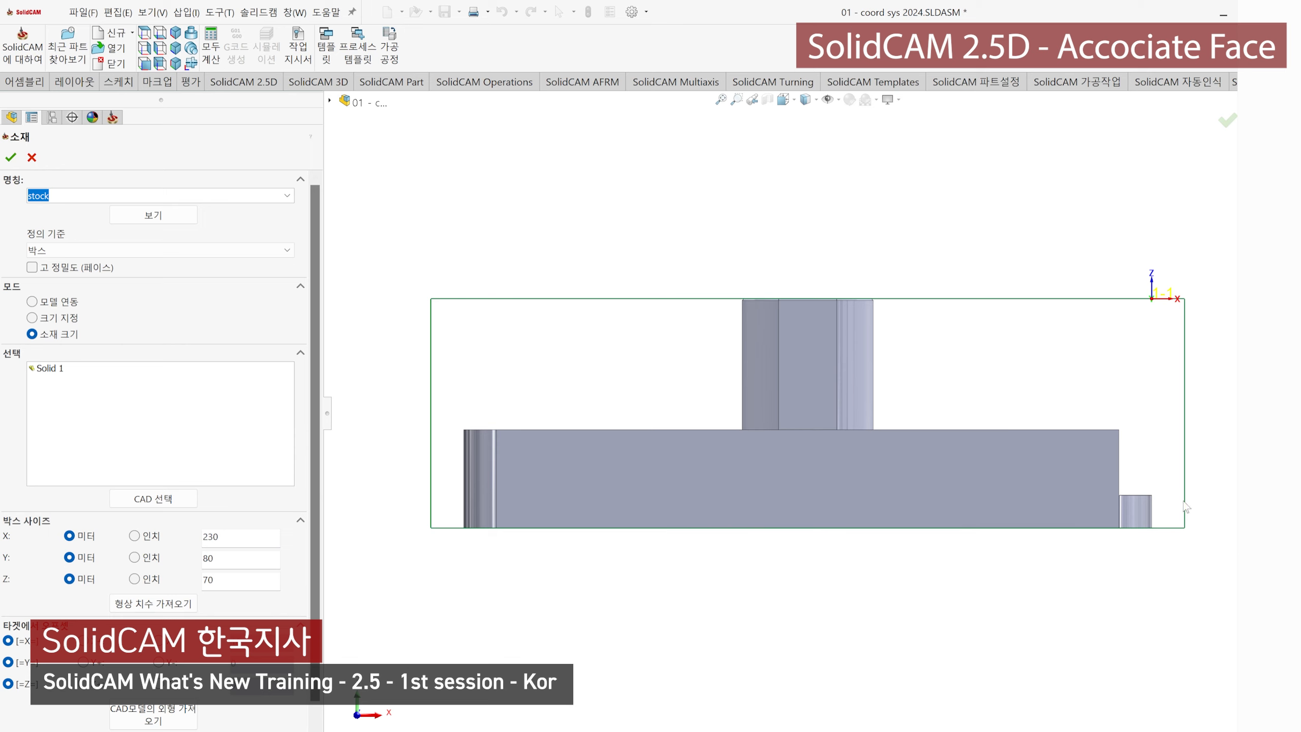
click(229, 538)
click(163, 605)
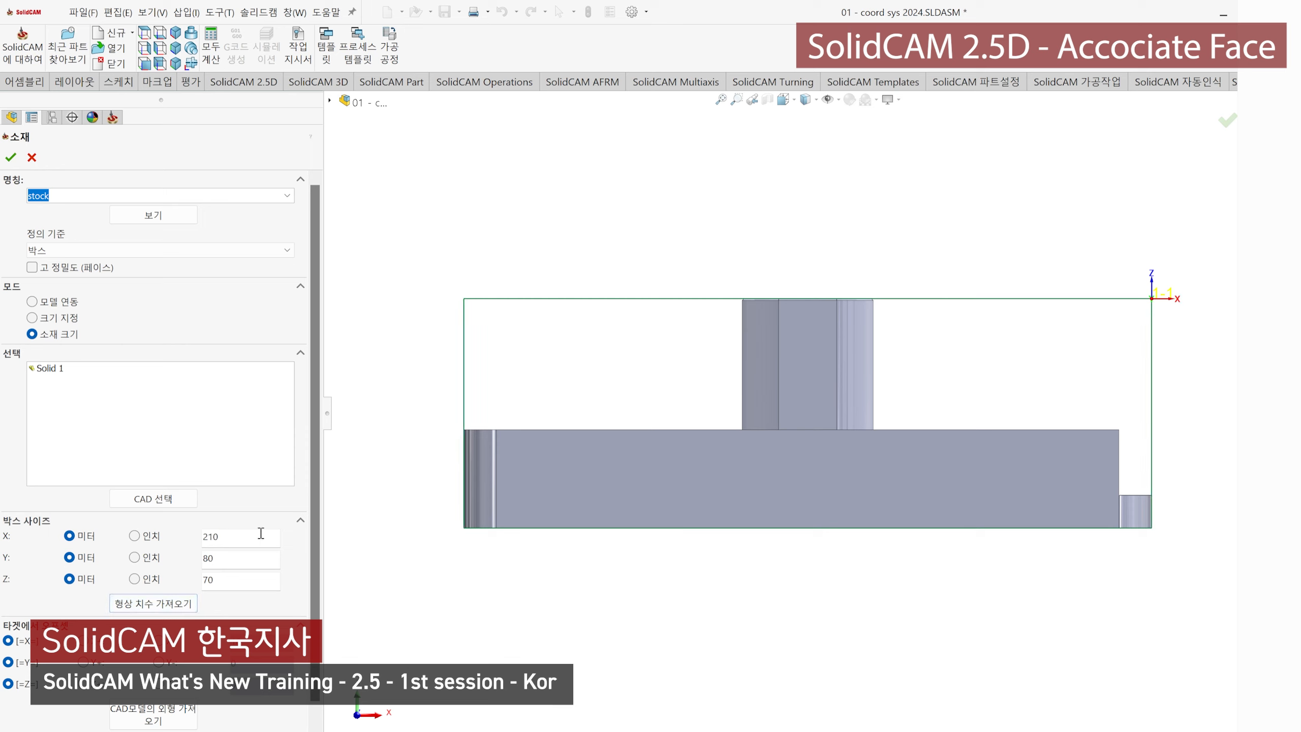
Step: Try an X size of 215 with the stock offset 1 in X+, and switch back to equal X sides
double_click(241, 537)
text(215)
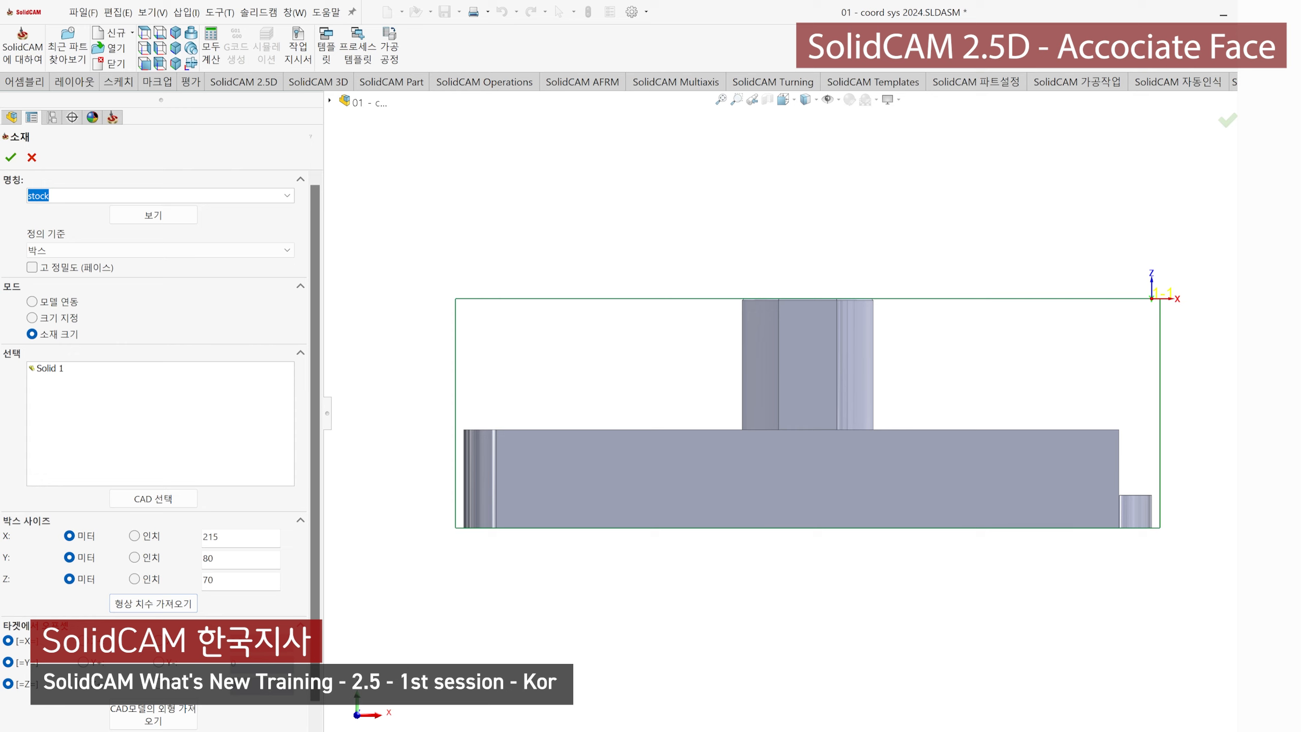
click(84, 641)
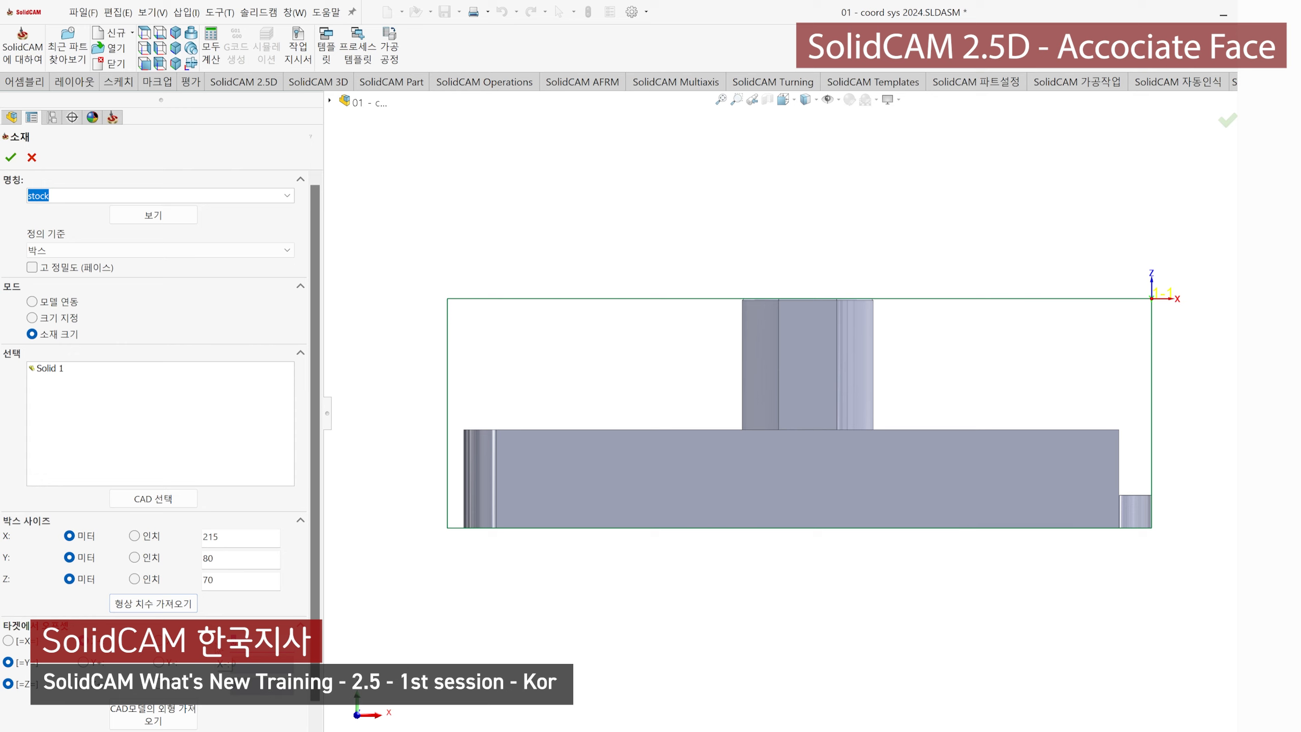
text(1)
click(454, 637)
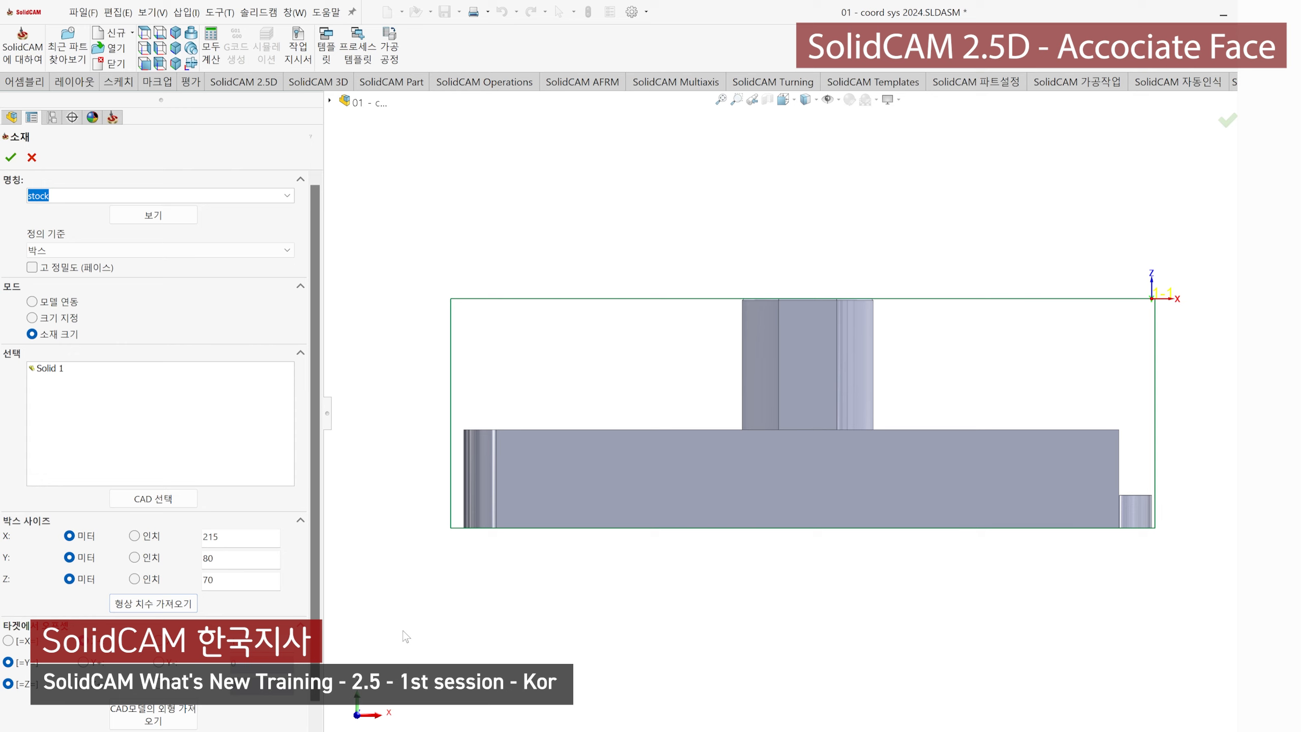
click(8, 641)
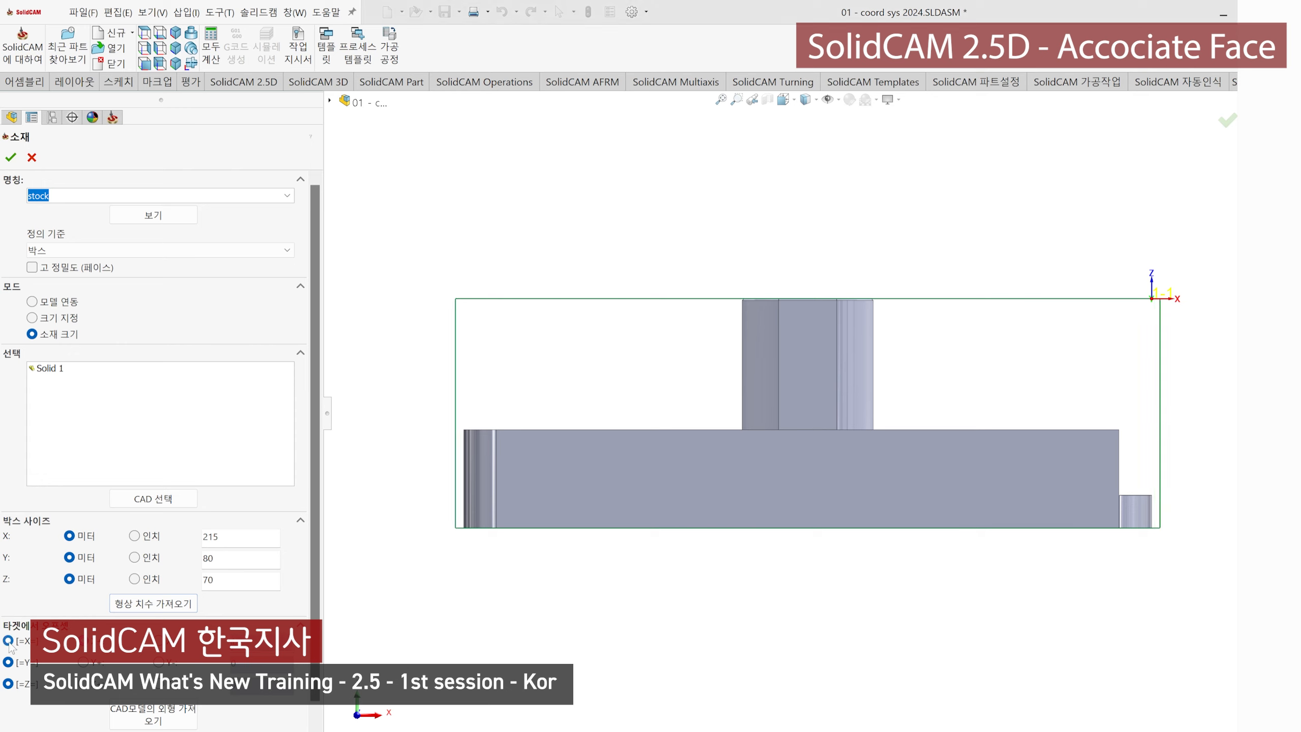
Step: Set the stock box's X size to 220
double_click(231, 536)
text(22)
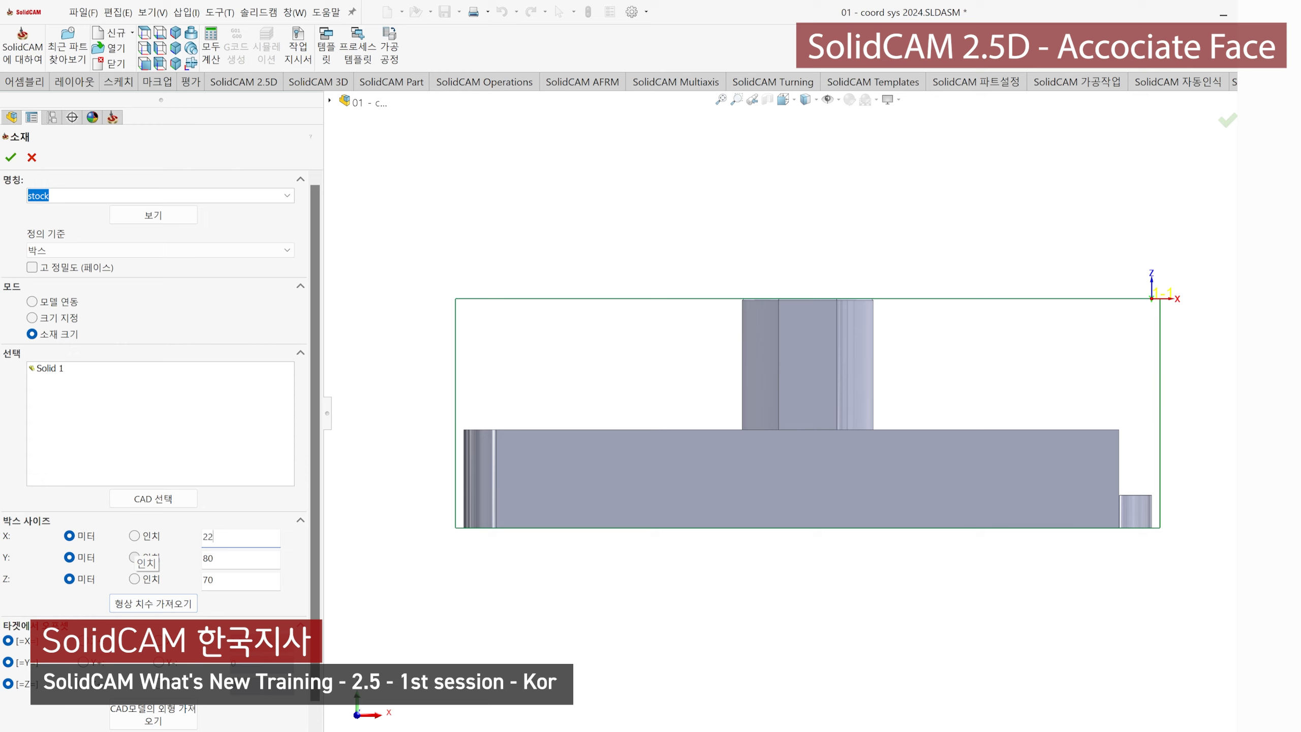
text(0)
click(409, 595)
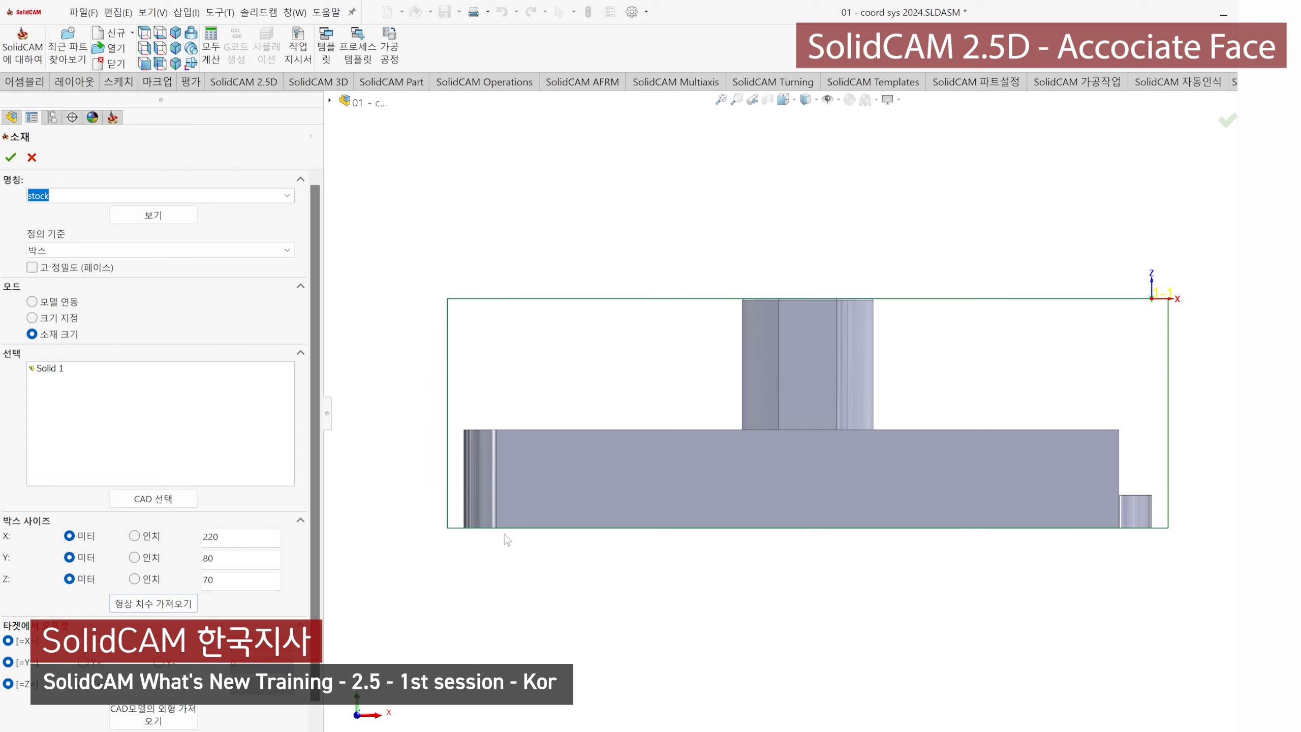
Step: Switch the stock box's Y size to inches (인치) and set it to 4
middle_drag(794, 220, 602, 413)
click(135, 558)
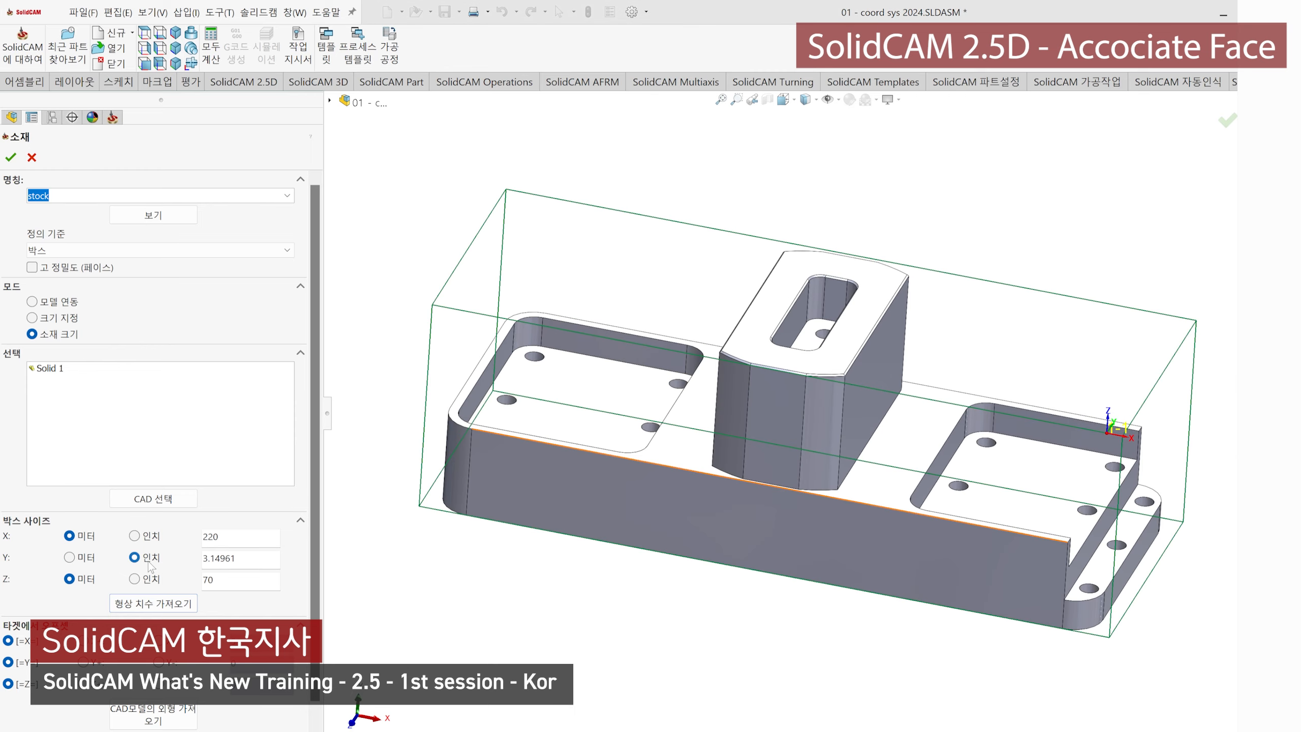
key(Tab)
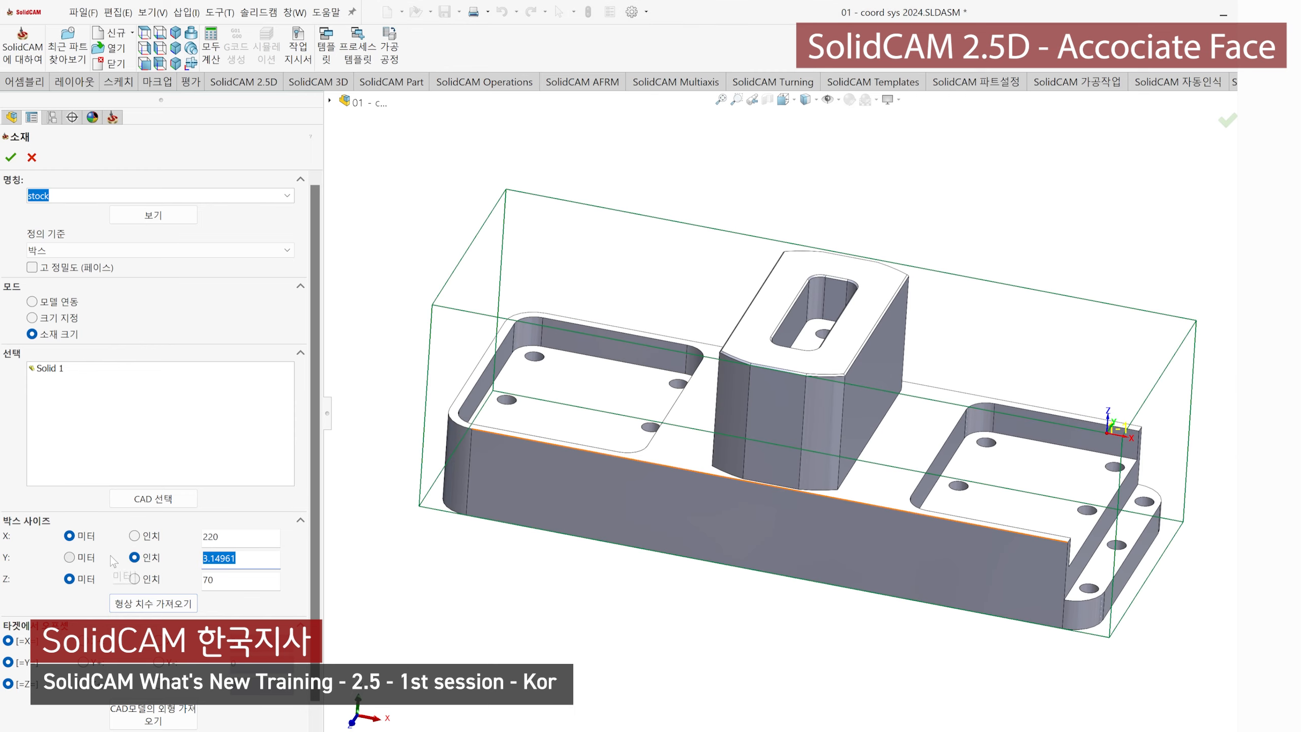
text(4)
click(445, 596)
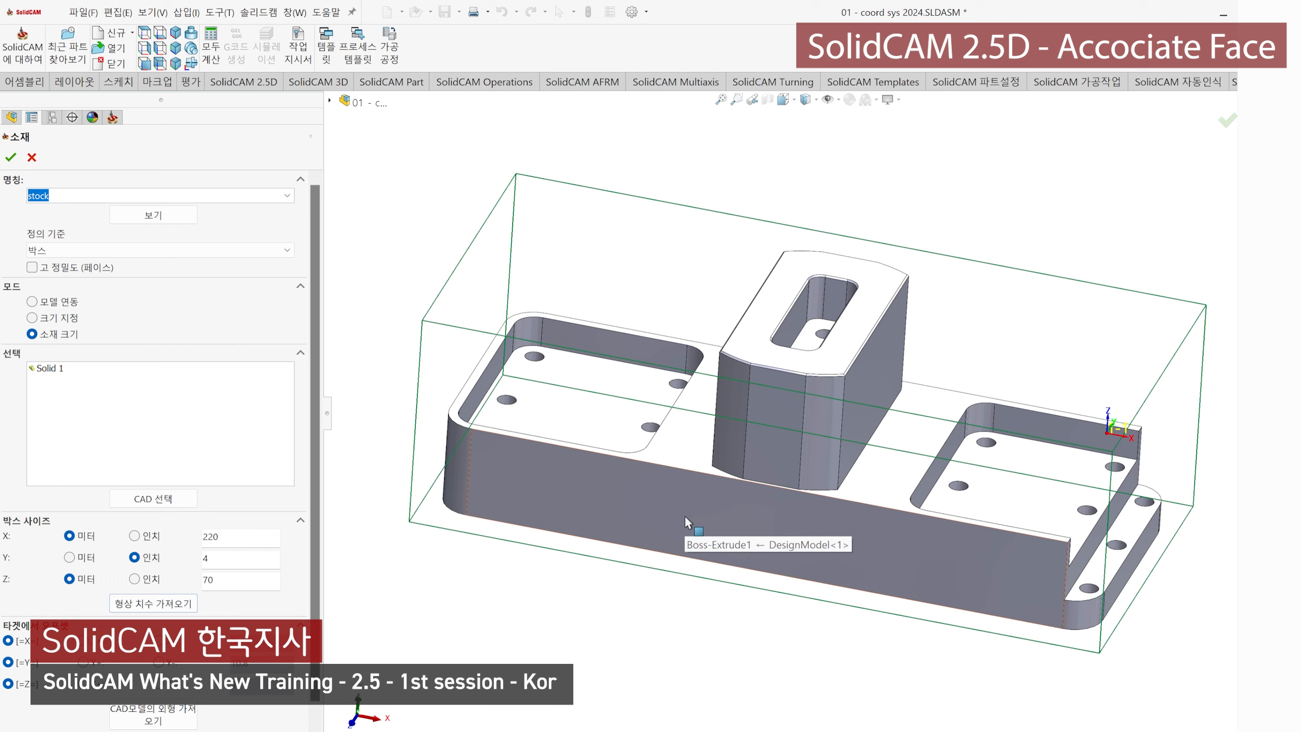
Step: Set the stock box's Z size to 72 and check the box from the front
scroll(129, 578, down, 1)
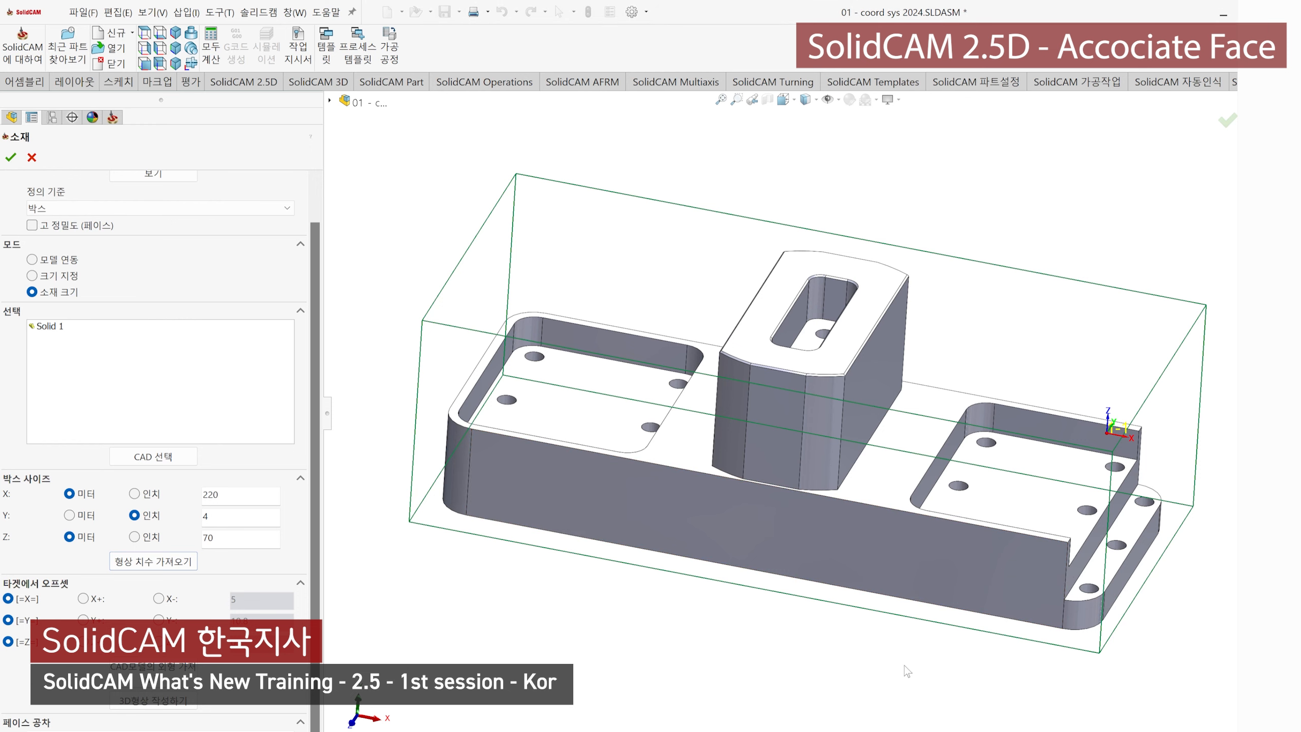
middle_drag(905, 665, 928, 574)
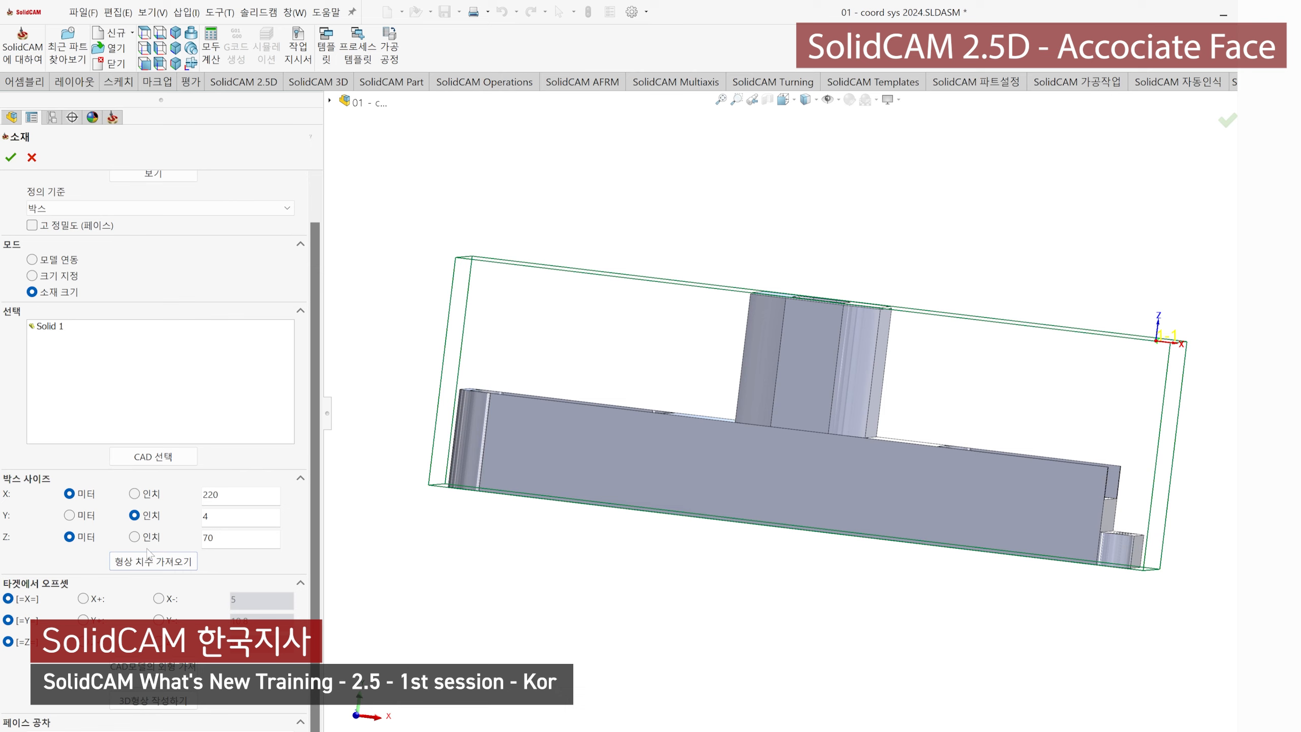
double_click(244, 538)
text(72)
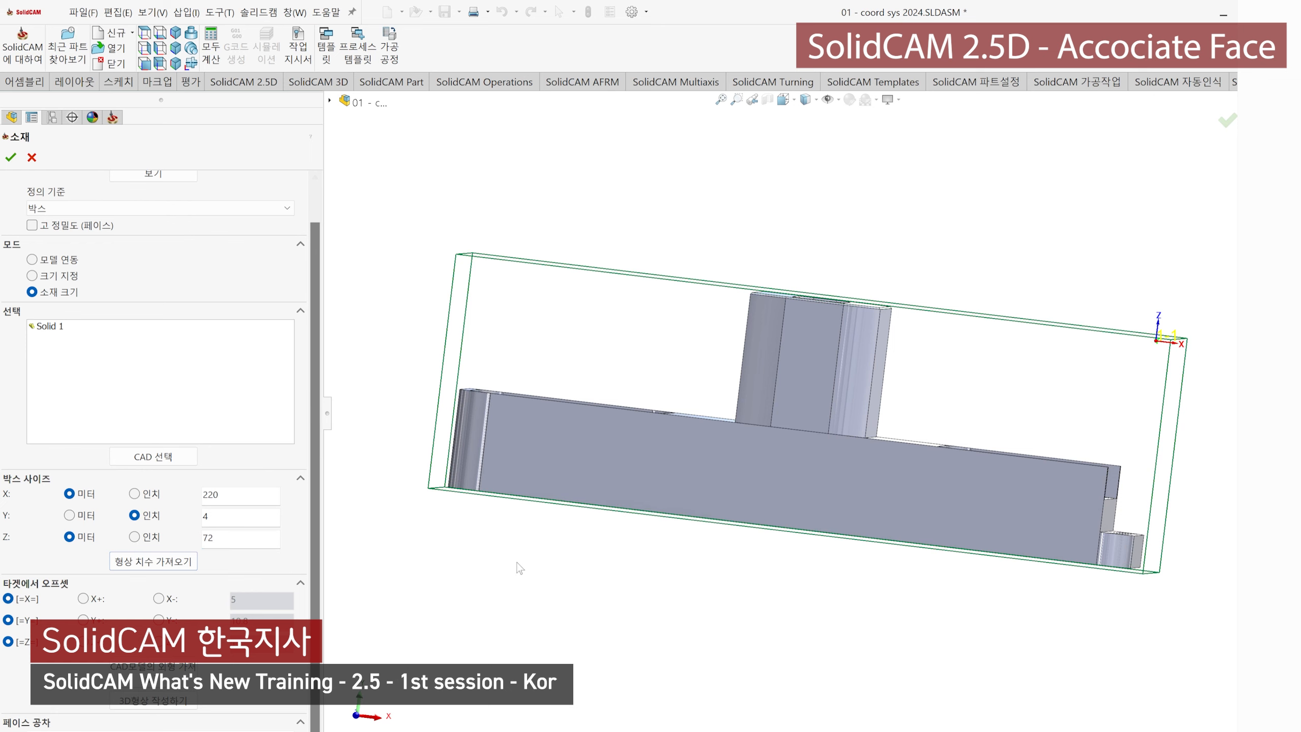
middle_drag(607, 548, 607, 554)
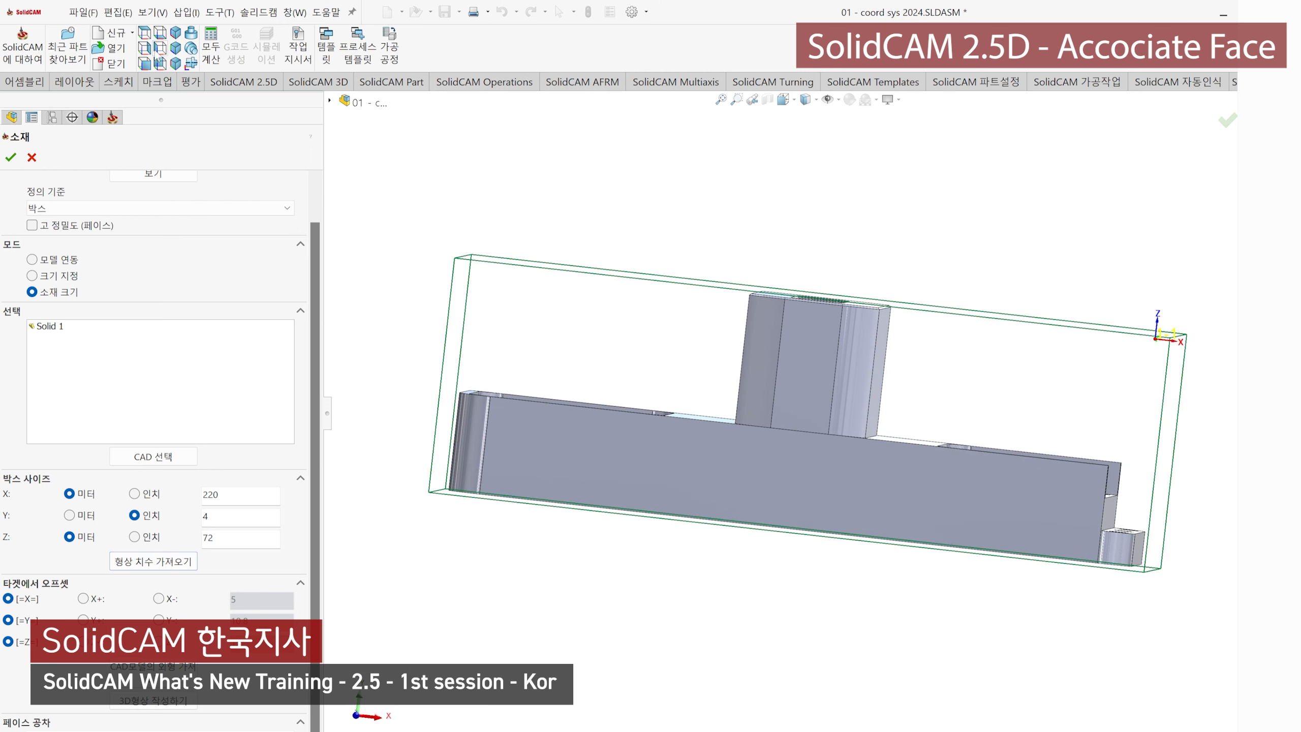
click(145, 64)
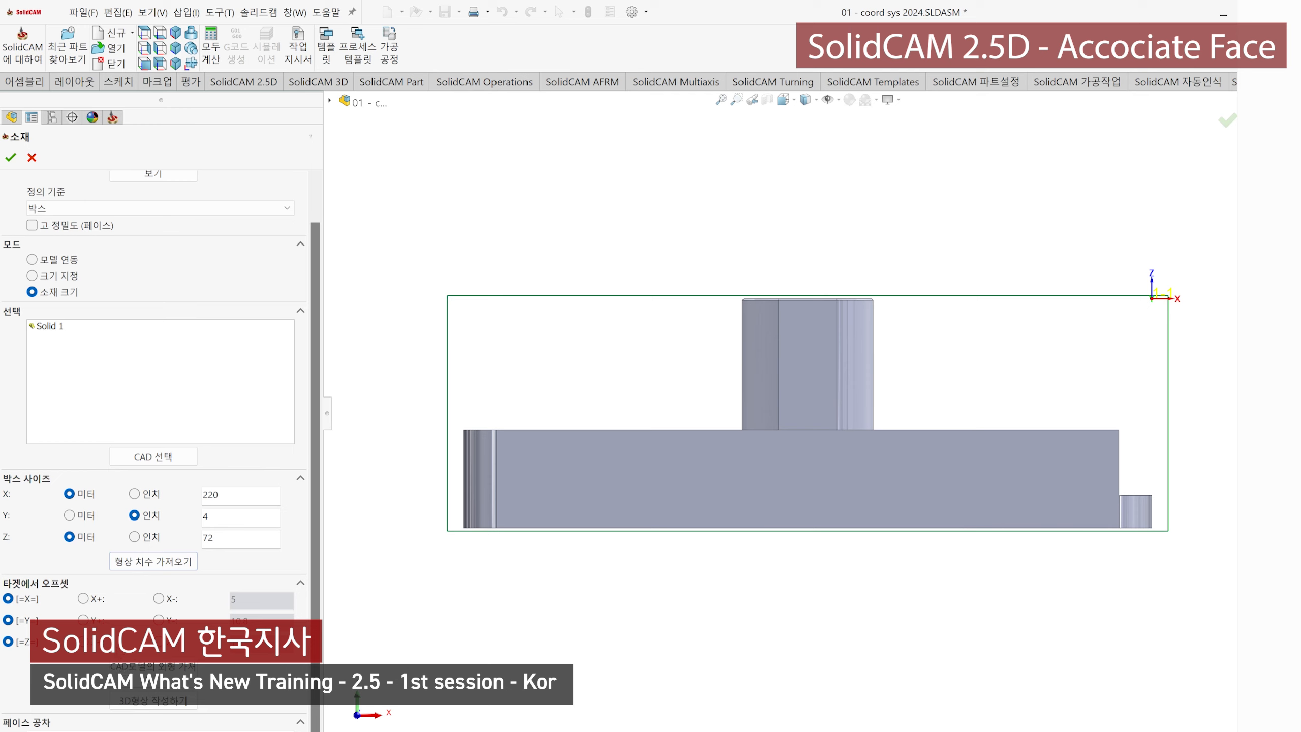
Step: Change the stock's Z offset from the target to Z+, and accept the stock and the milling part data
click(97, 642)
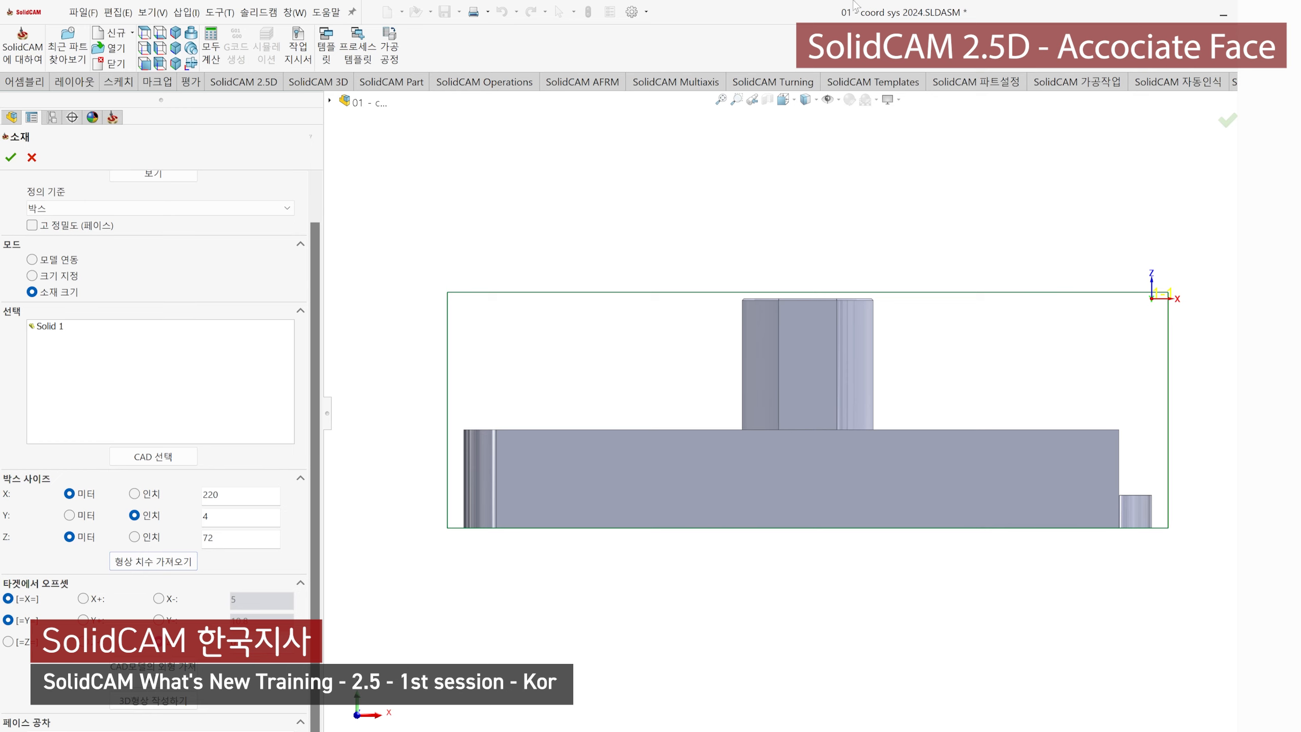
middle_drag(855, 219, 800, 297)
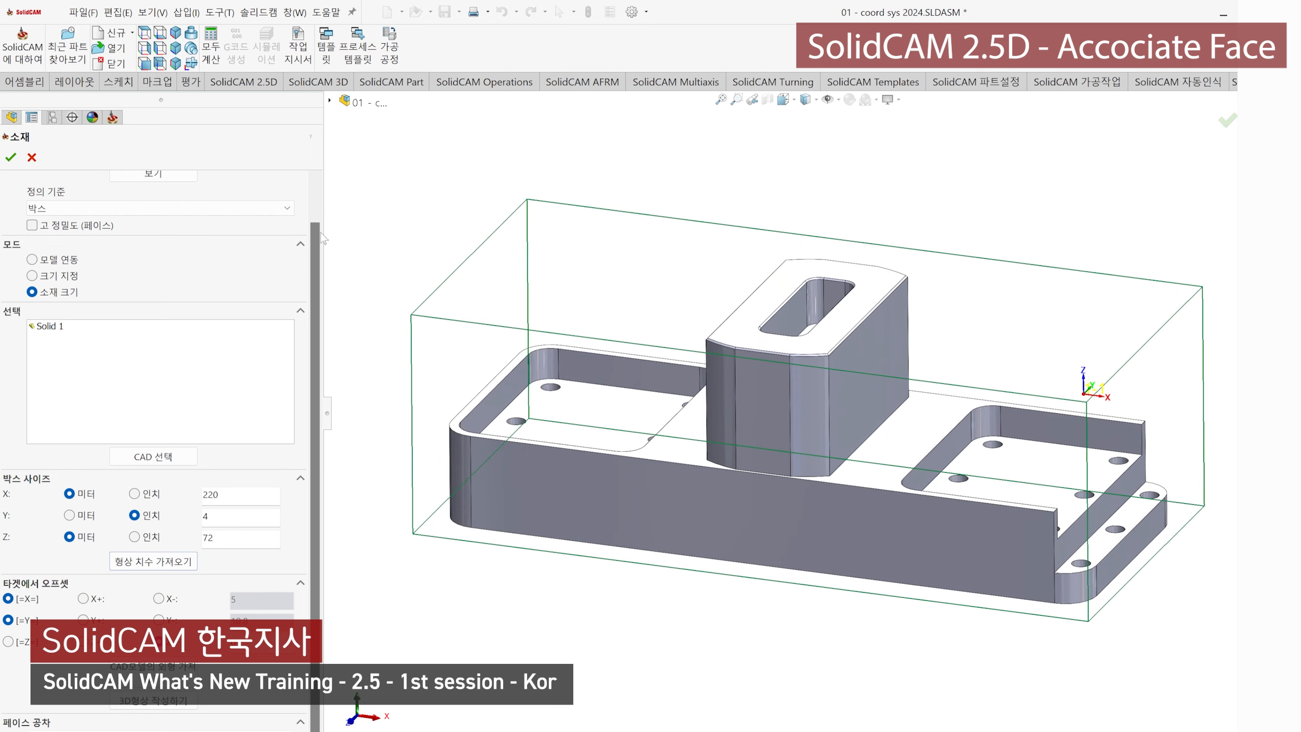
click(11, 158)
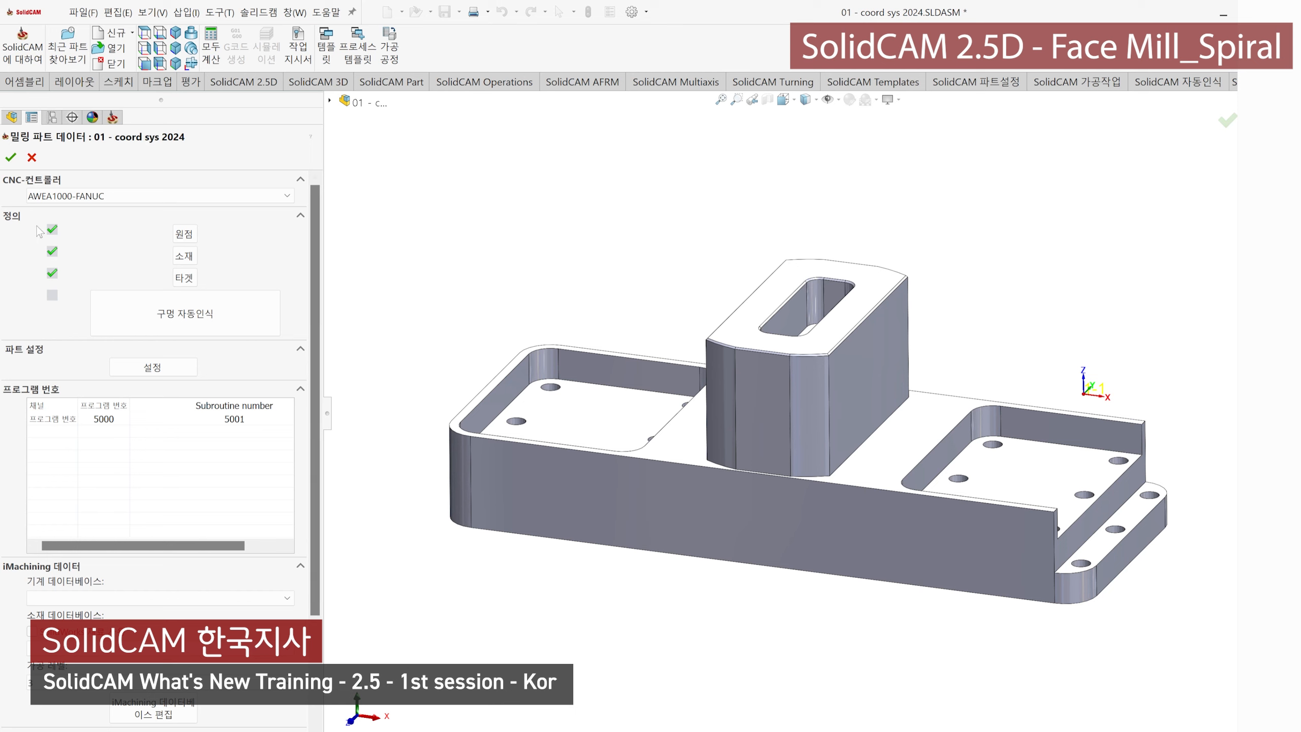
click(11, 157)
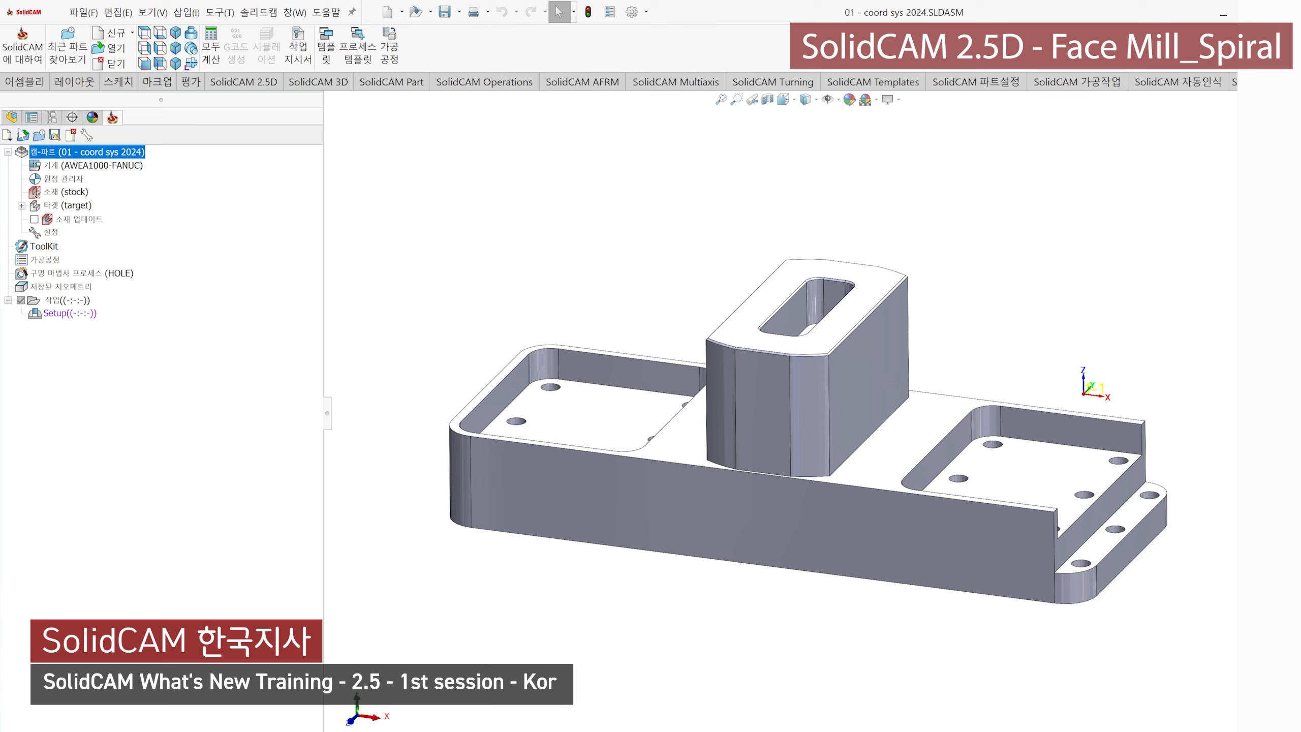
Step: Create a face milling operation and compare its facemill geometry option with the stock-based boundary, keeping the stock-based one
click(246, 82)
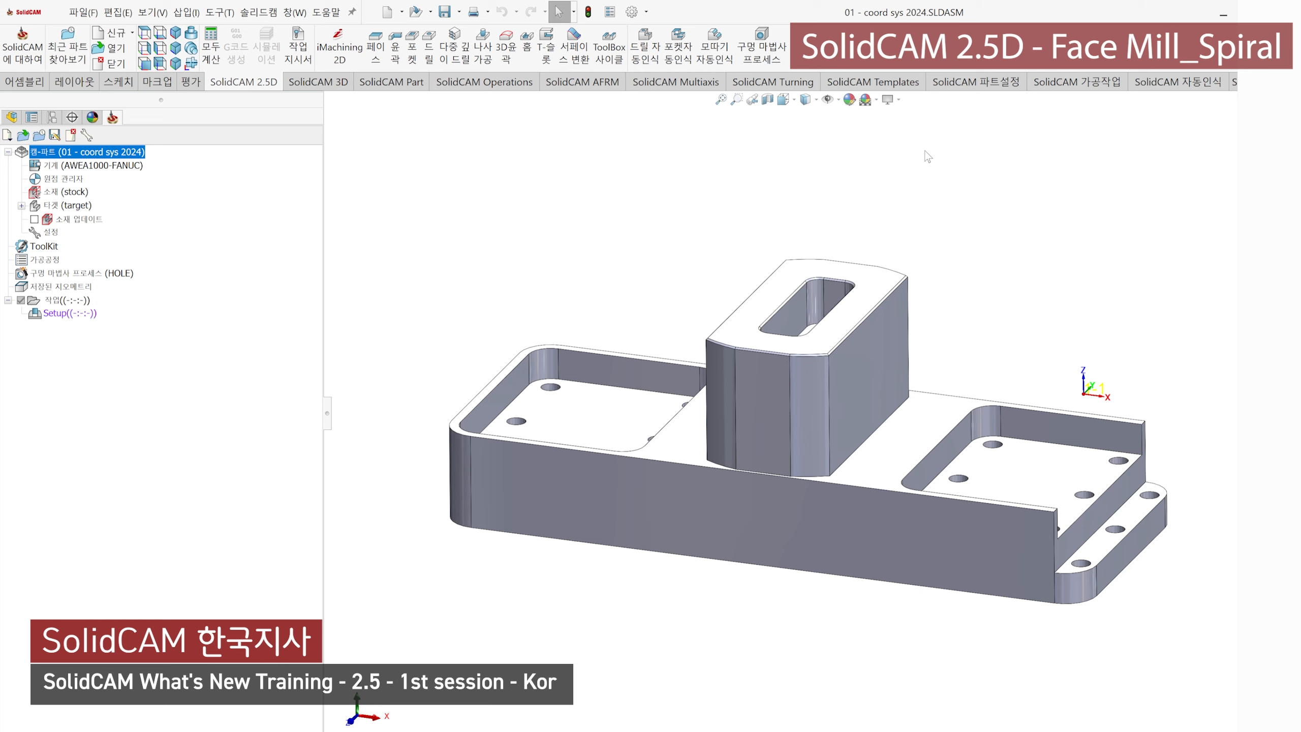
click(380, 60)
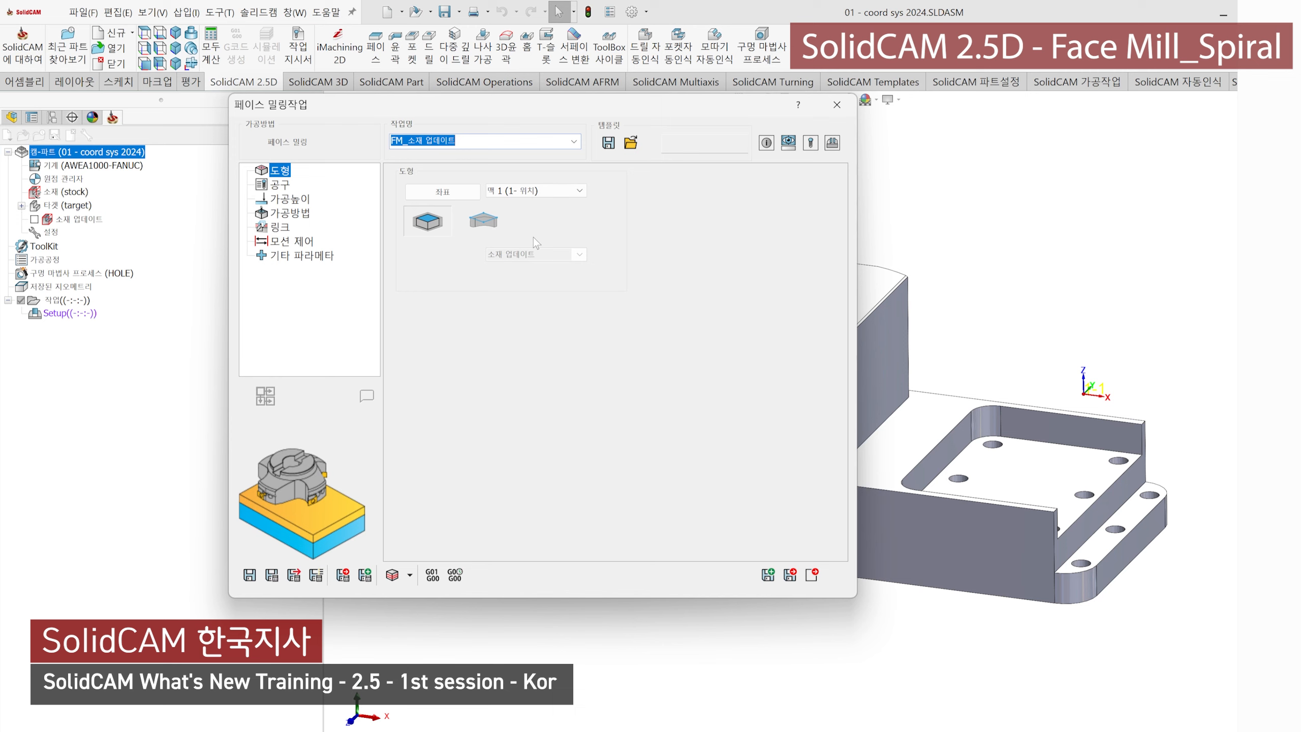
click(484, 221)
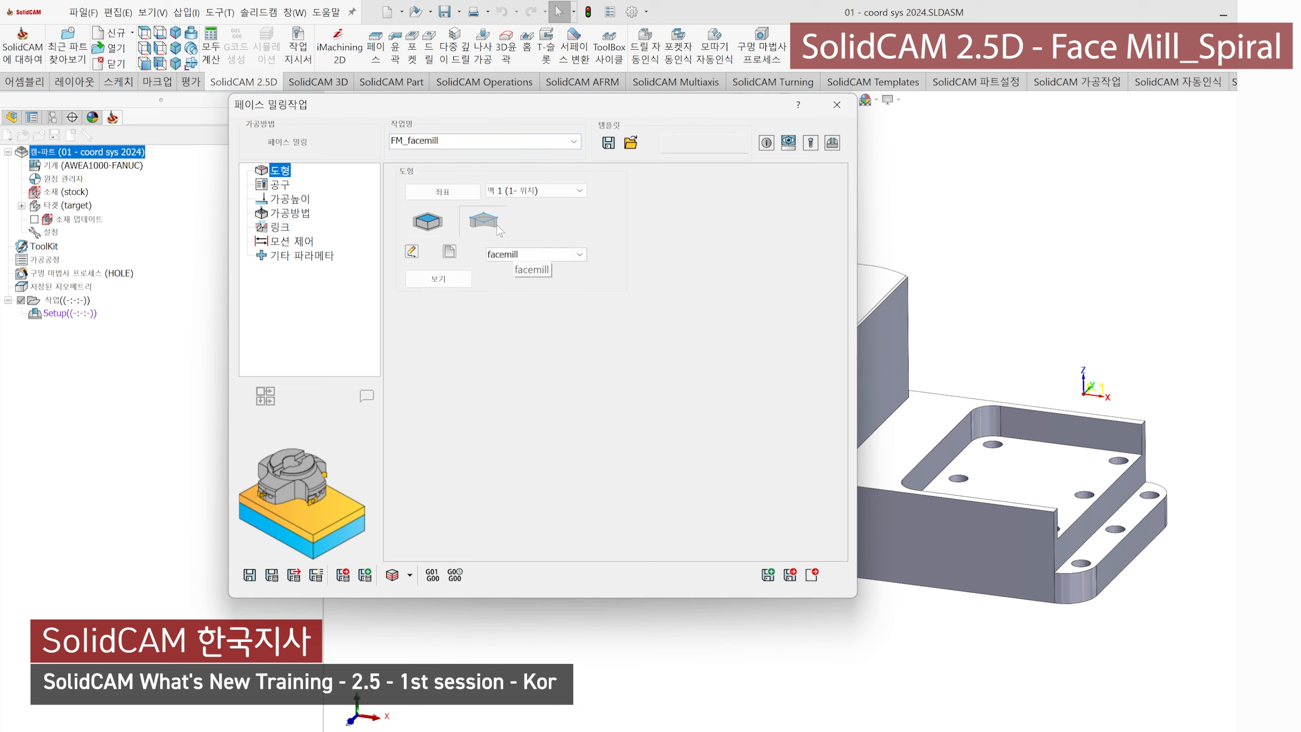
click(427, 224)
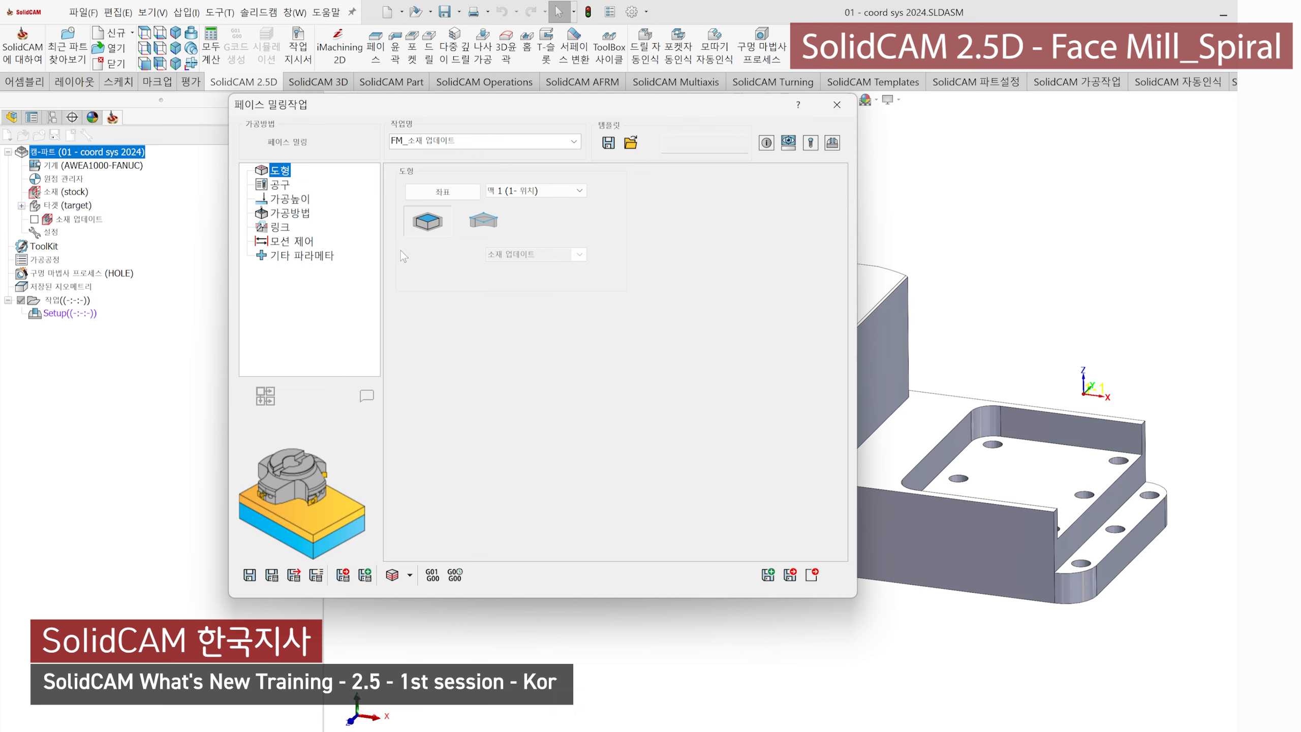
Step: Open the tool selection for the face milling operation and add a FACE MILL to the magazine
click(280, 186)
click(474, 475)
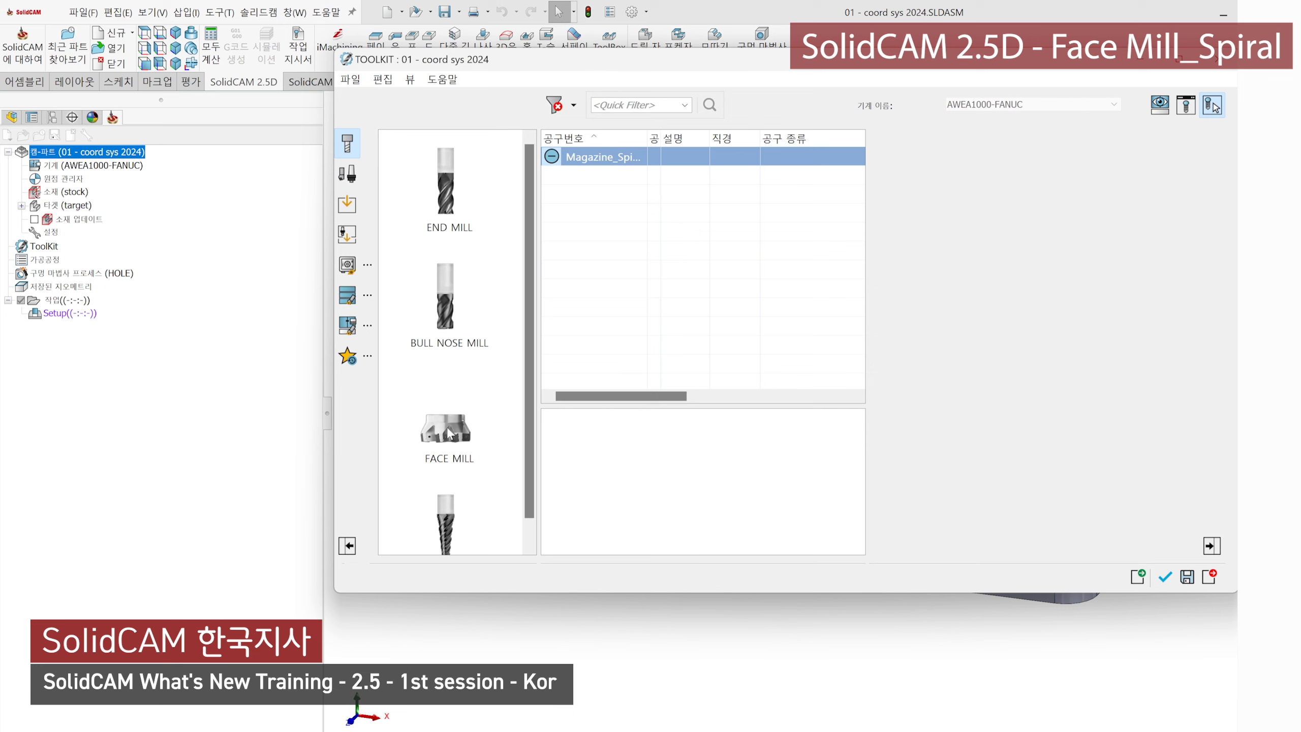
drag(476, 454, 646, 246)
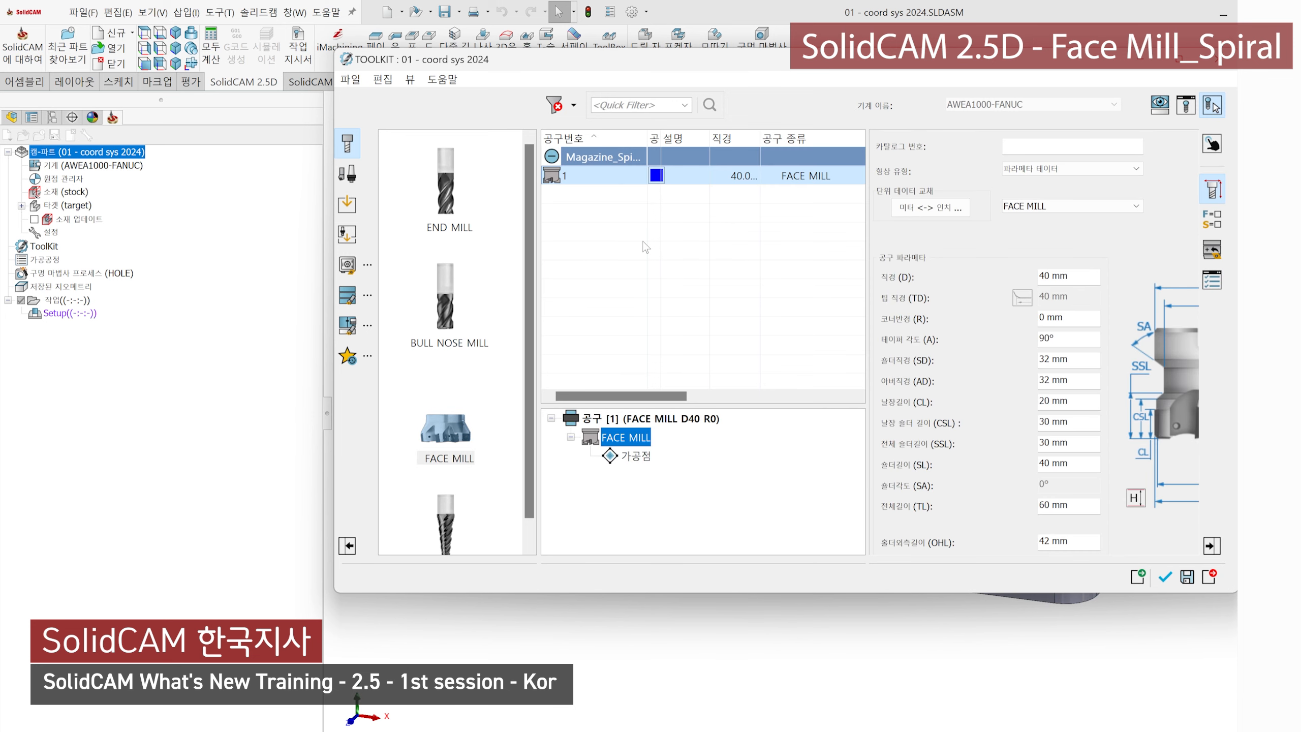
Step: Set the face mill's diameter to 50 mm and assign the tool to the operation
click(1082, 277)
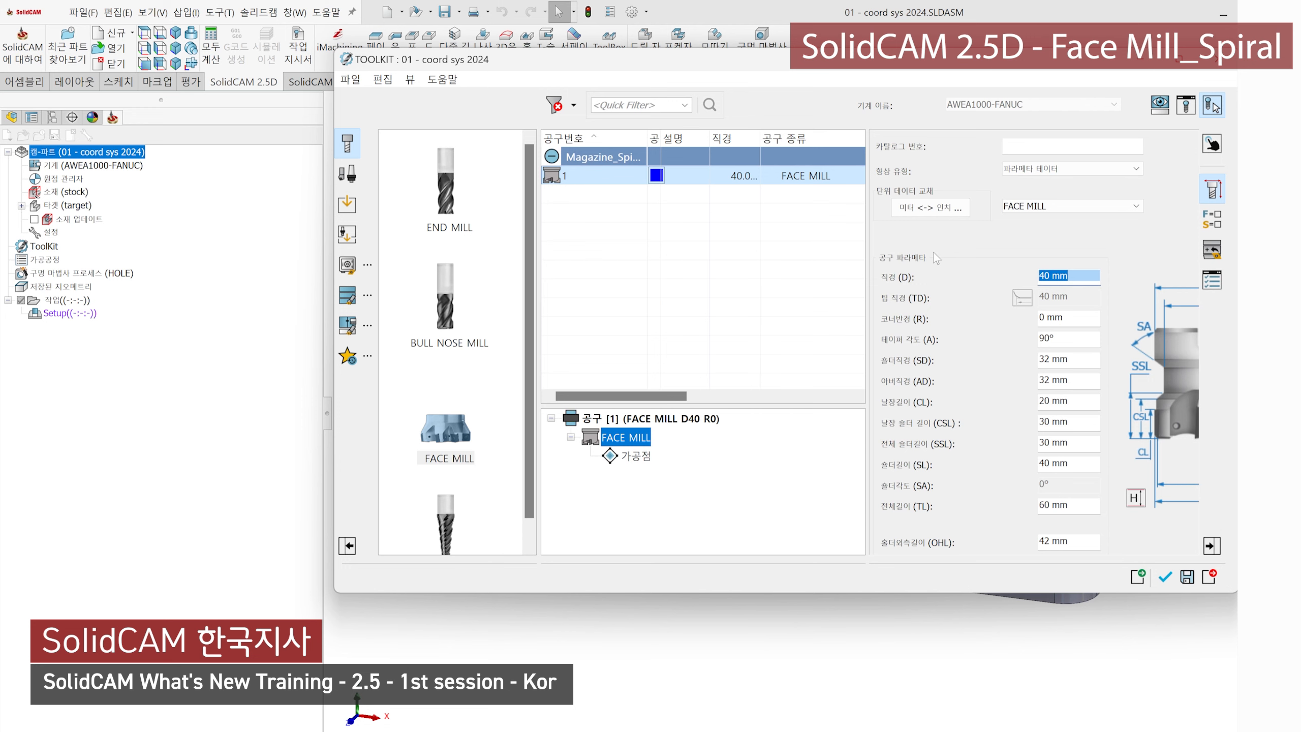
text(50)
key(Tab)
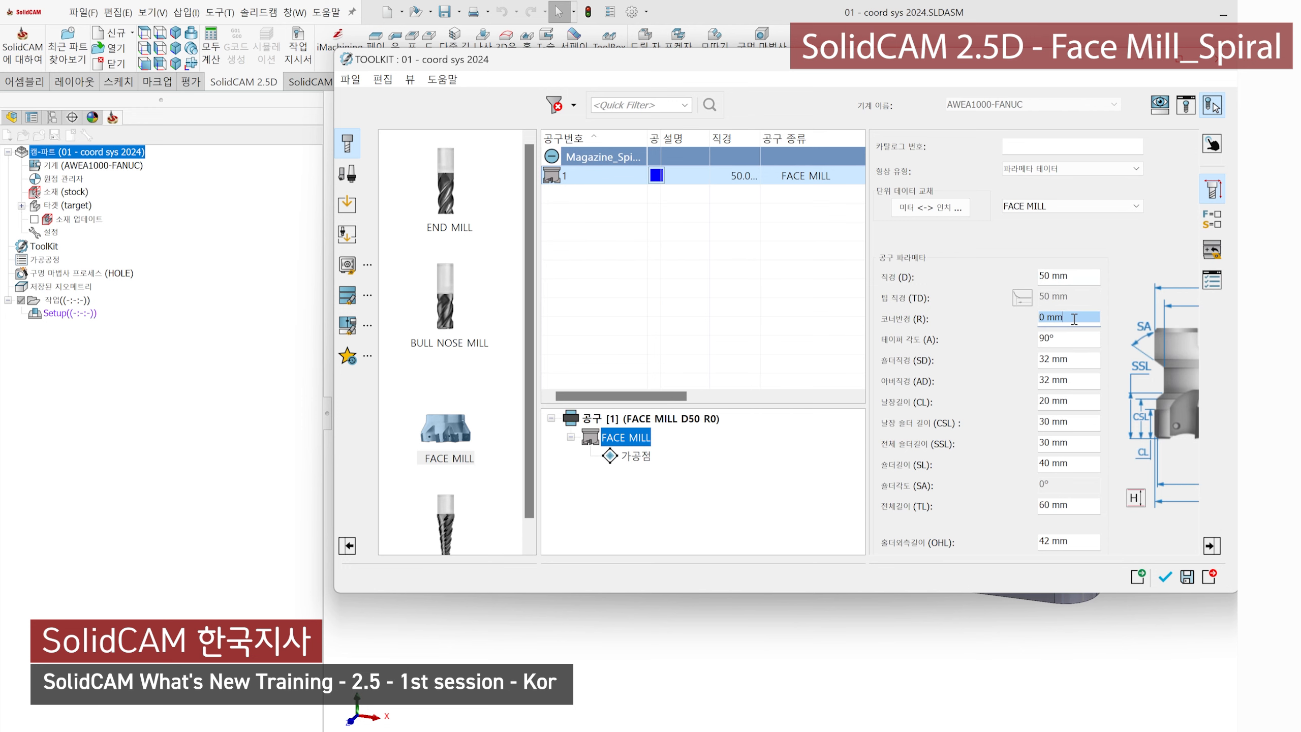
key(Tab)
drag(865, 328, 721, 306)
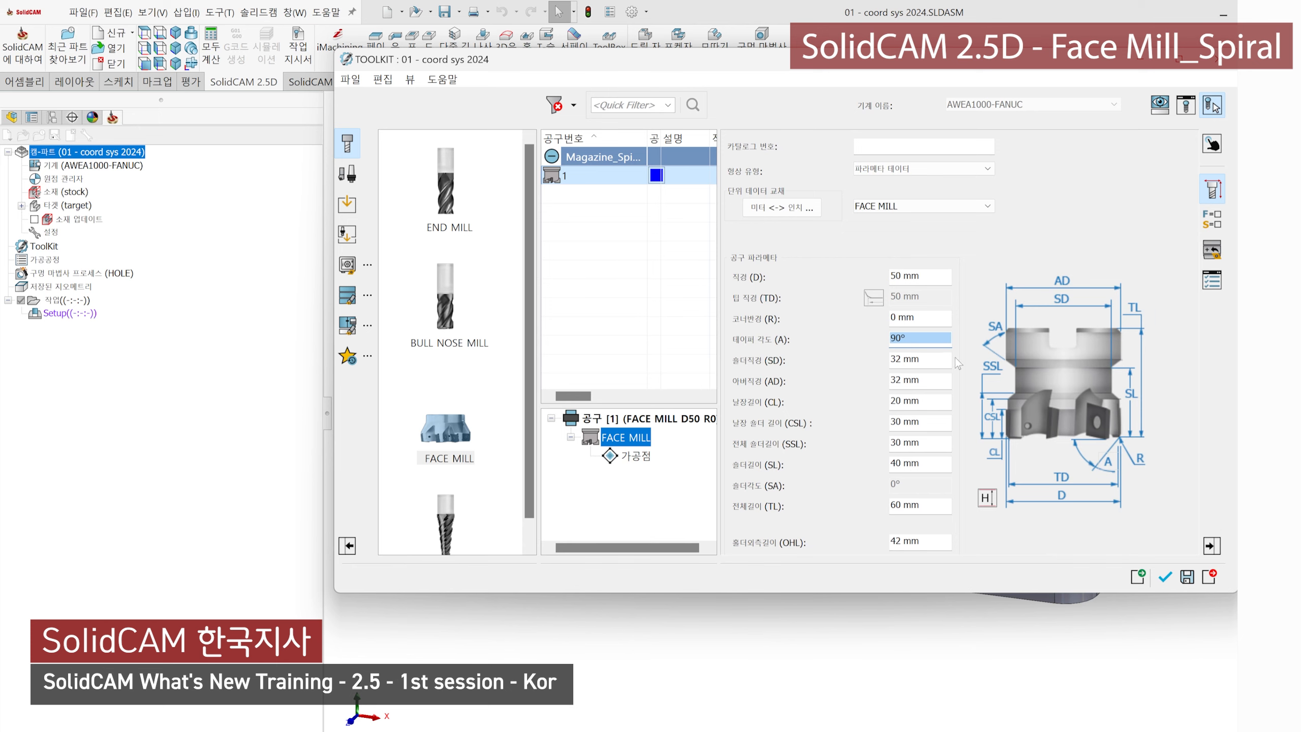
click(1167, 579)
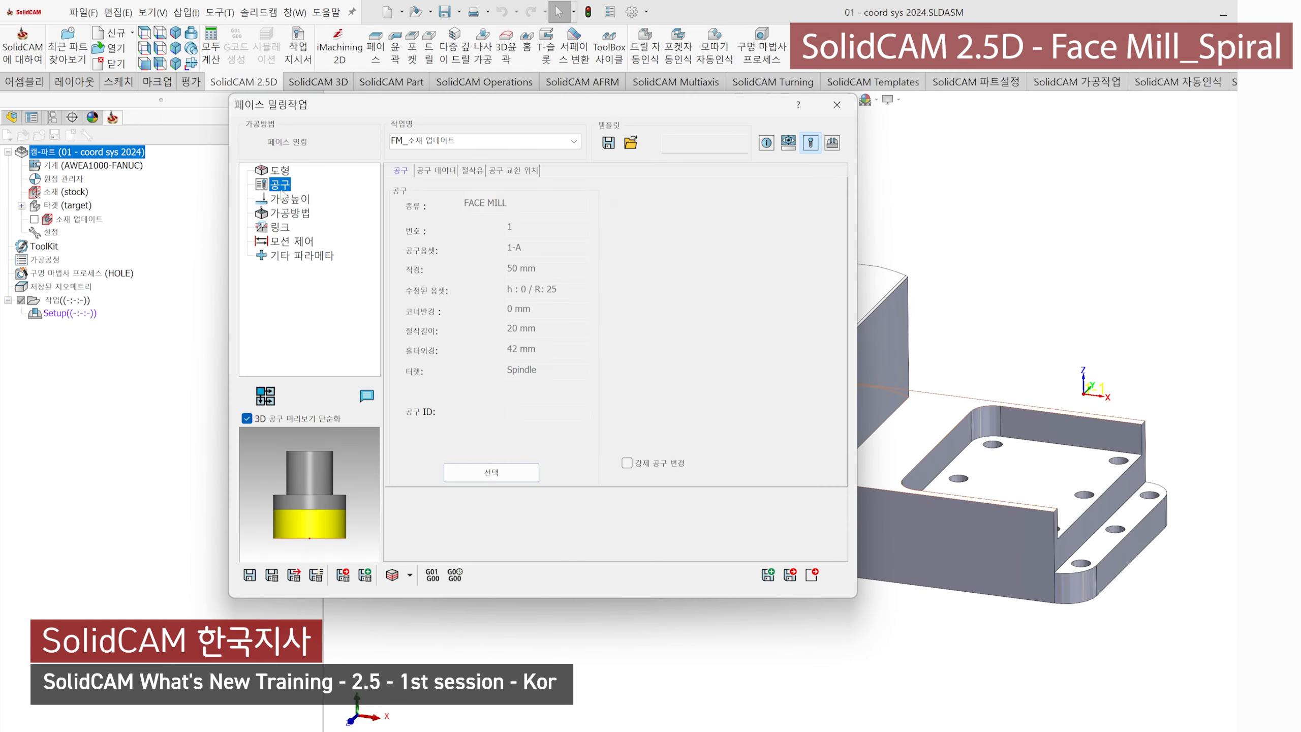
Step: Review the face milling operation's stock-based geometry and its start, safety, upper and depth levels
click(280, 171)
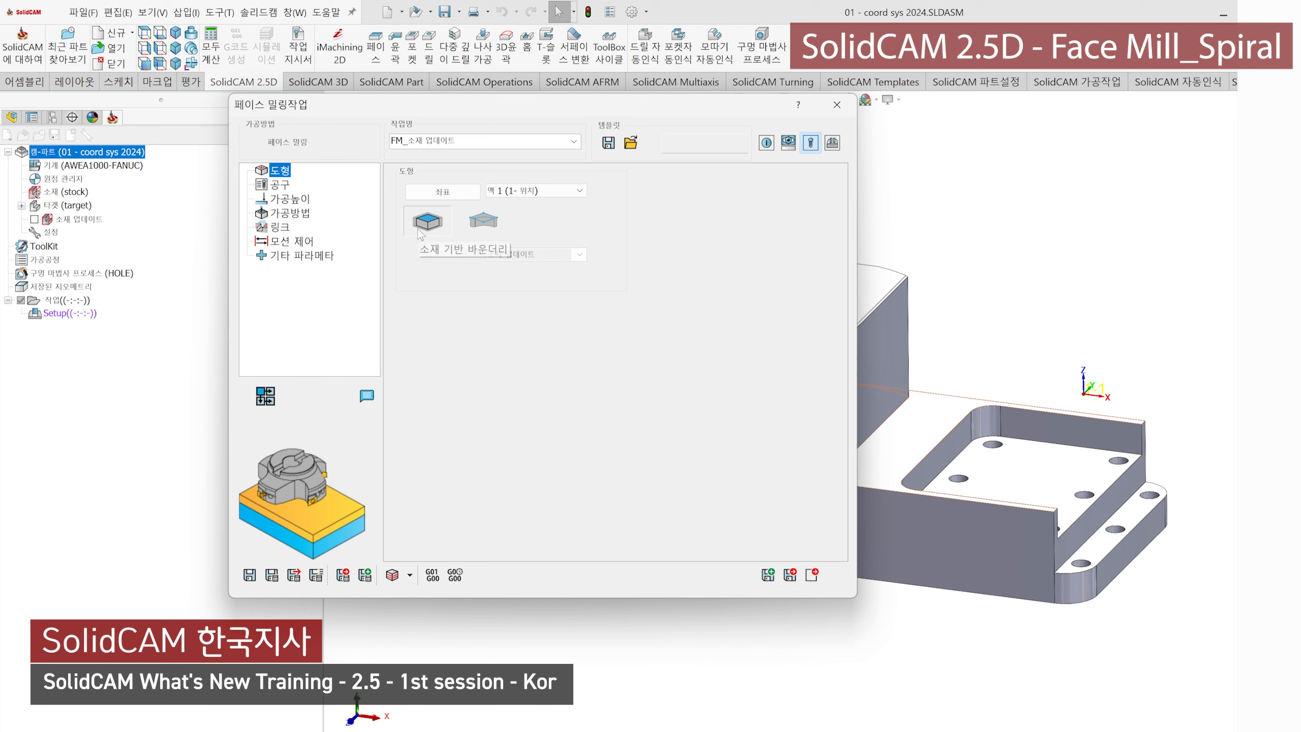
click(292, 200)
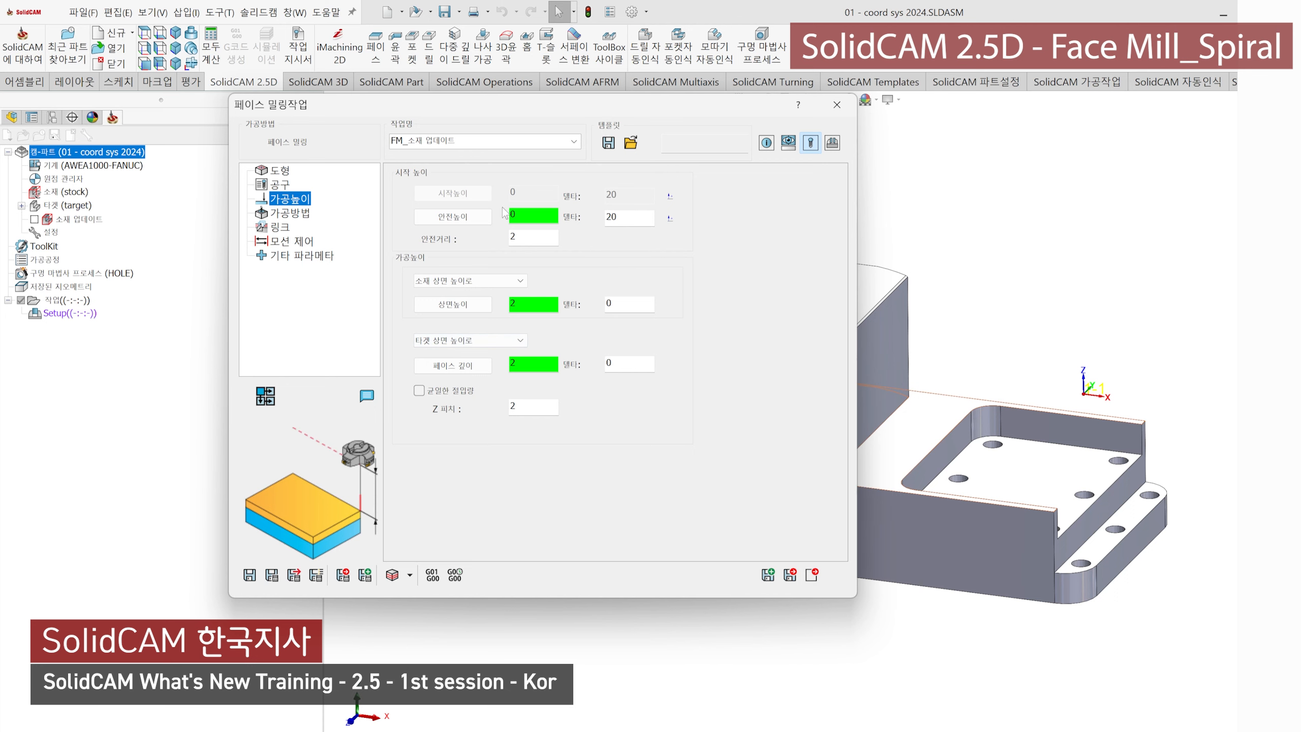
drag(637, 105, 408, 136)
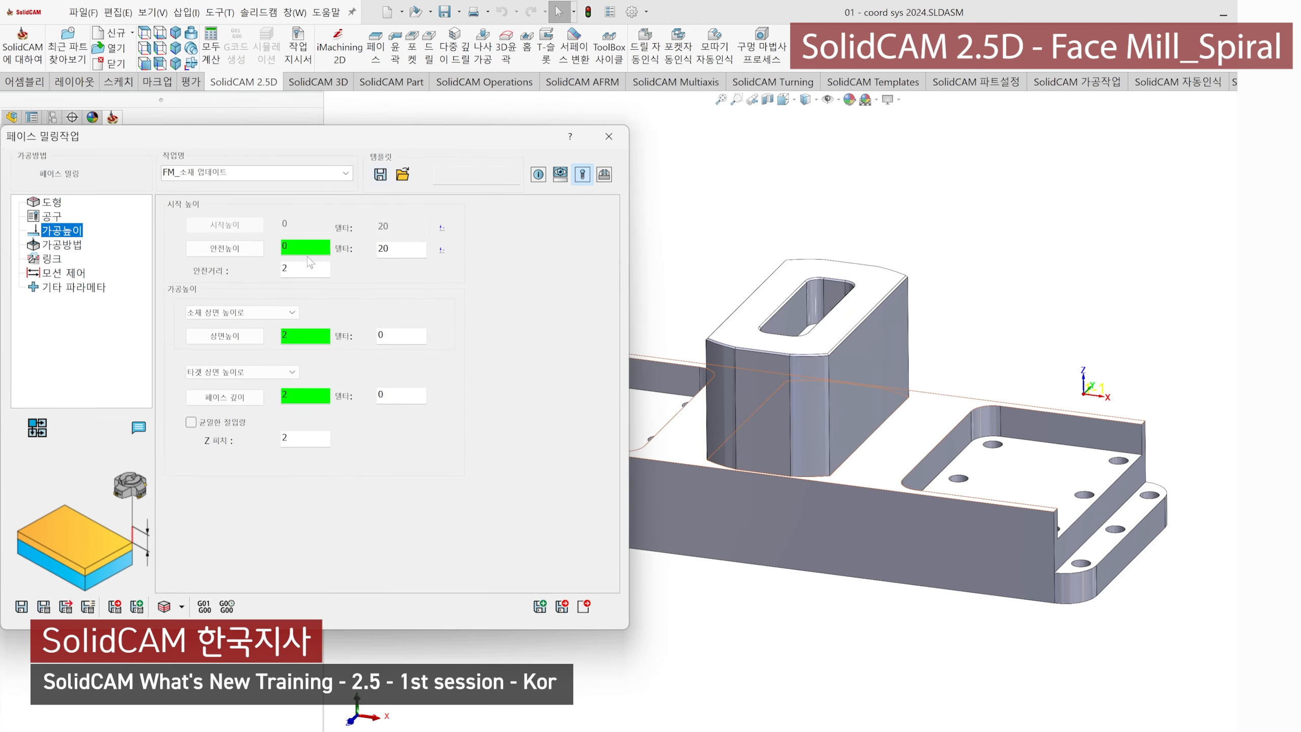
click(416, 246)
drag(406, 137, 545, 222)
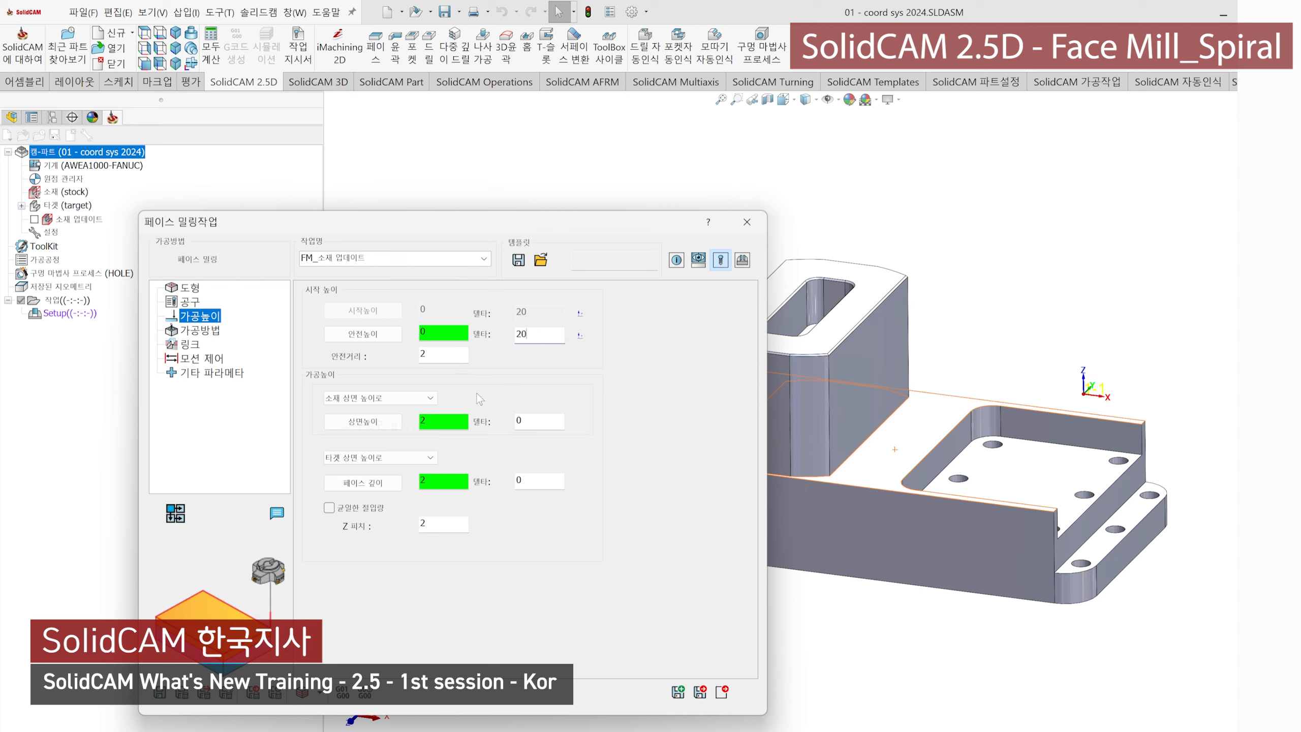
click(189, 289)
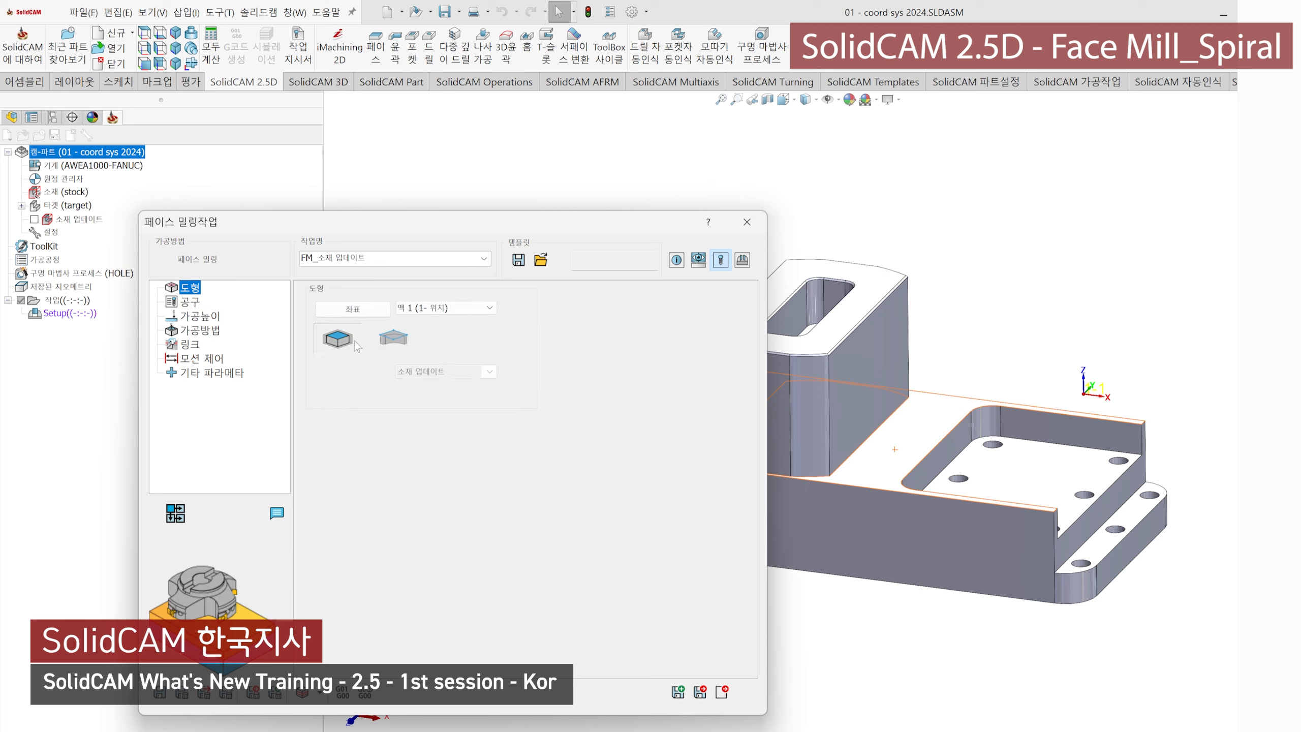
click(201, 317)
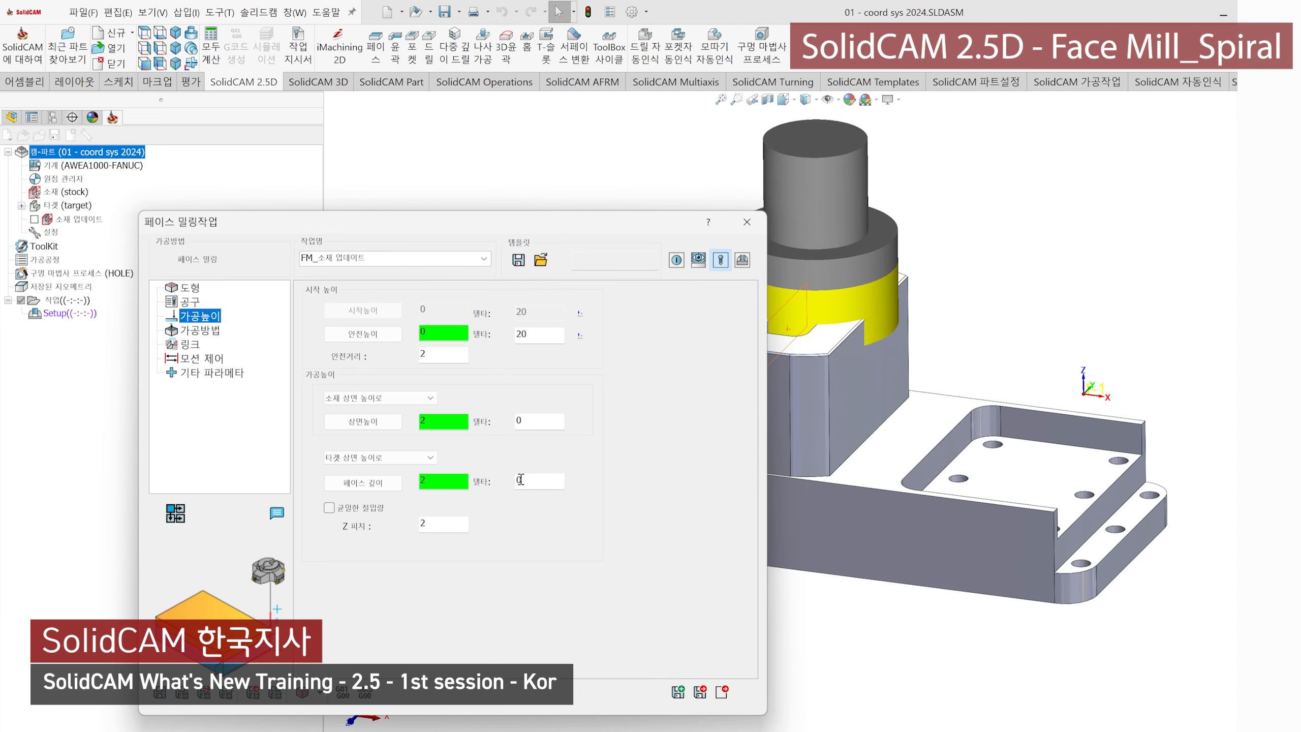
Step: Set the face milling Z pitch to 1, save and calculate the operation, and turn off the tool preview to inspect the toolpath
double_click(448, 525)
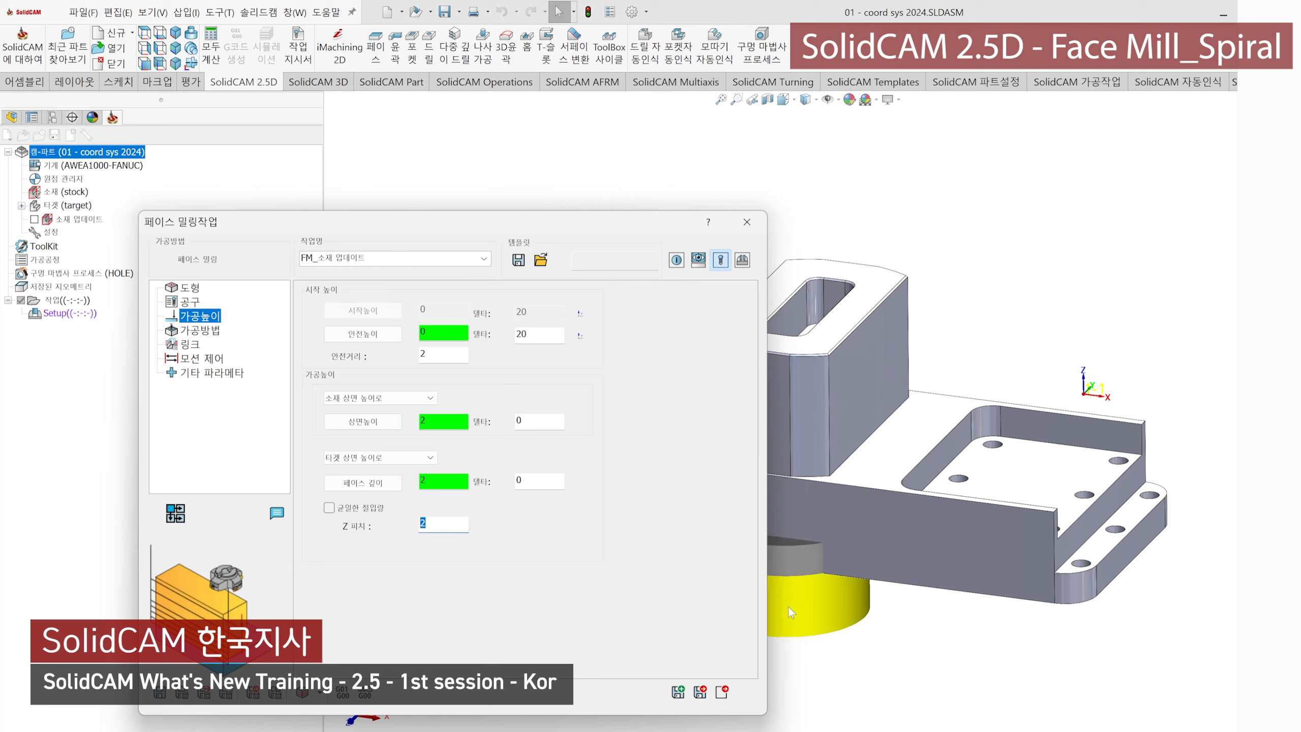
text(1)
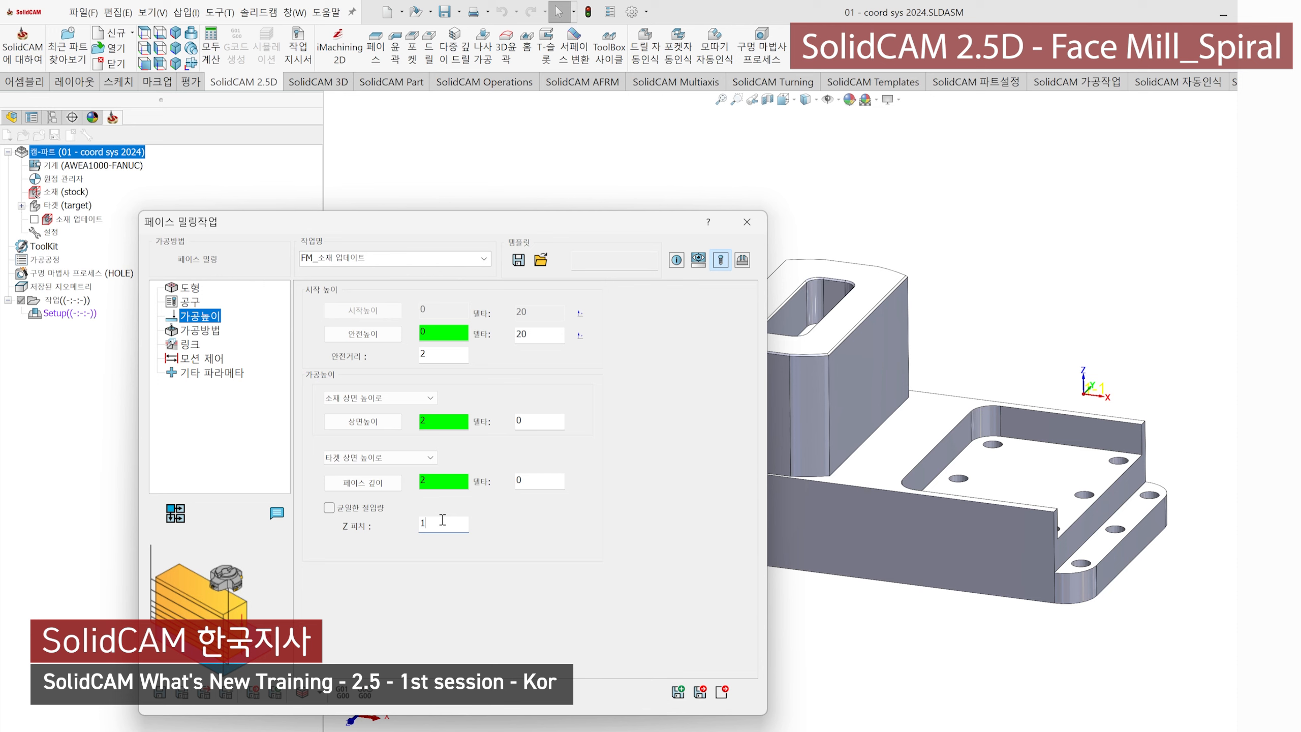
click(181, 698)
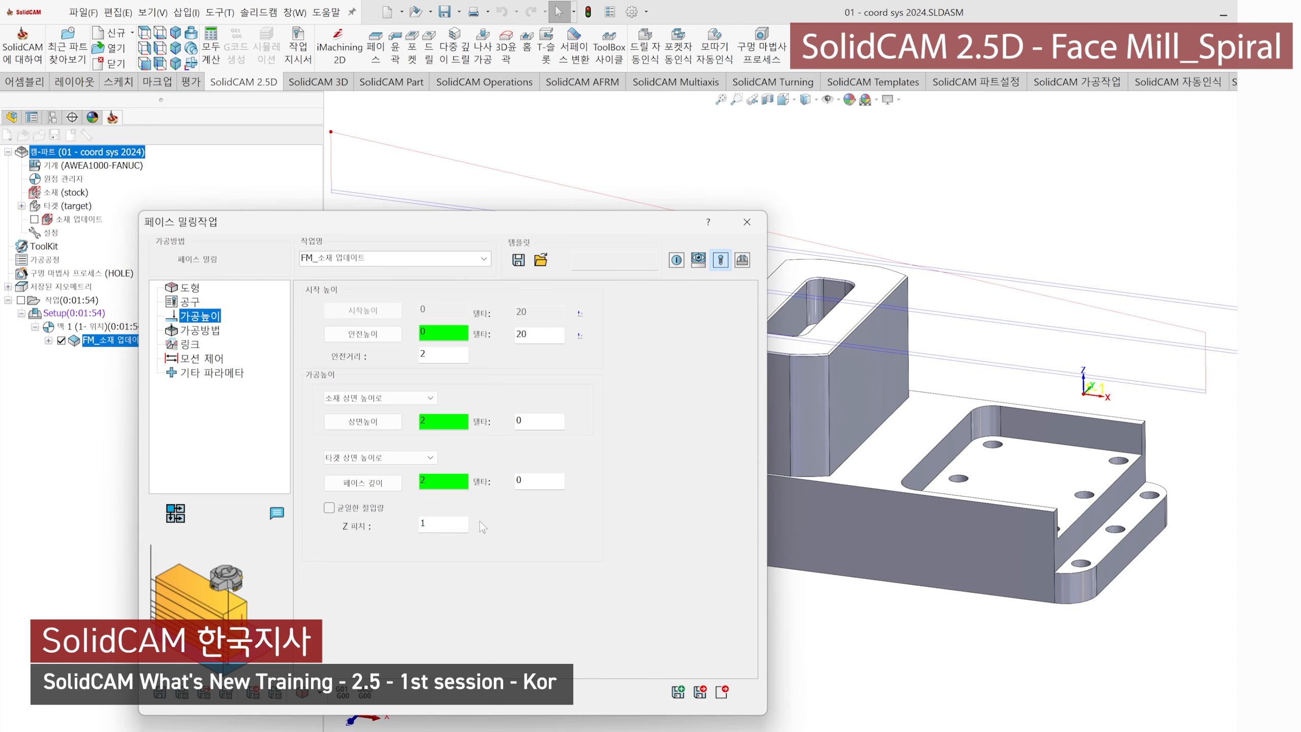
middle_drag(1126, 295, 1061, 268)
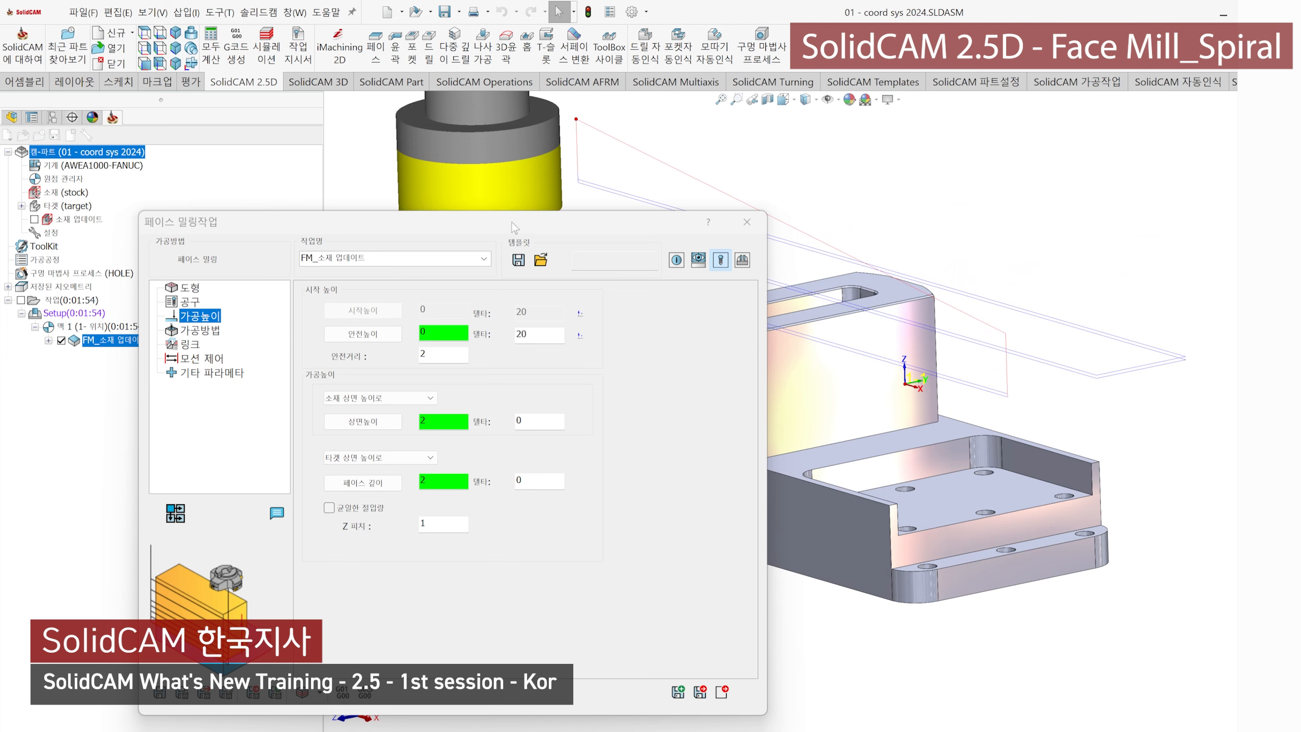
click(717, 258)
drag(614, 220, 543, 135)
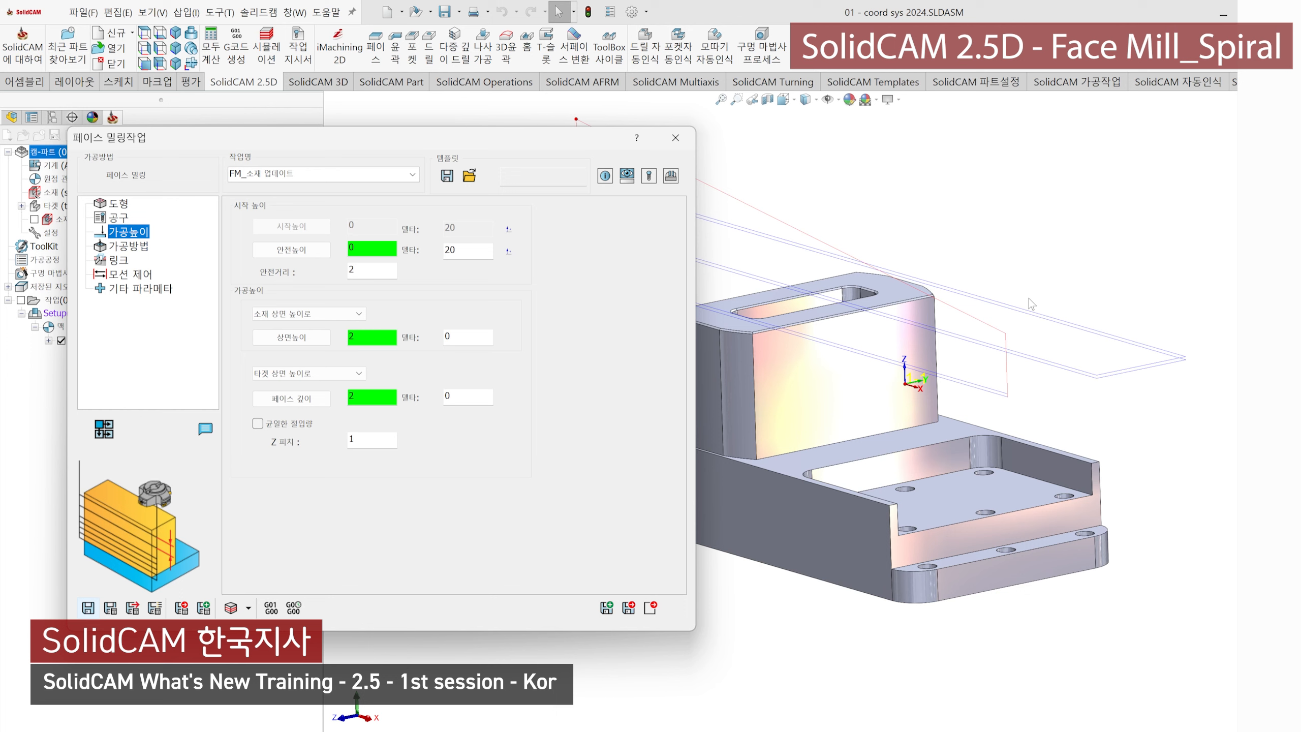
Step: Compare the hatch toolpath with the equal spacing option on and off, recalculating the operation each time
click(208, 245)
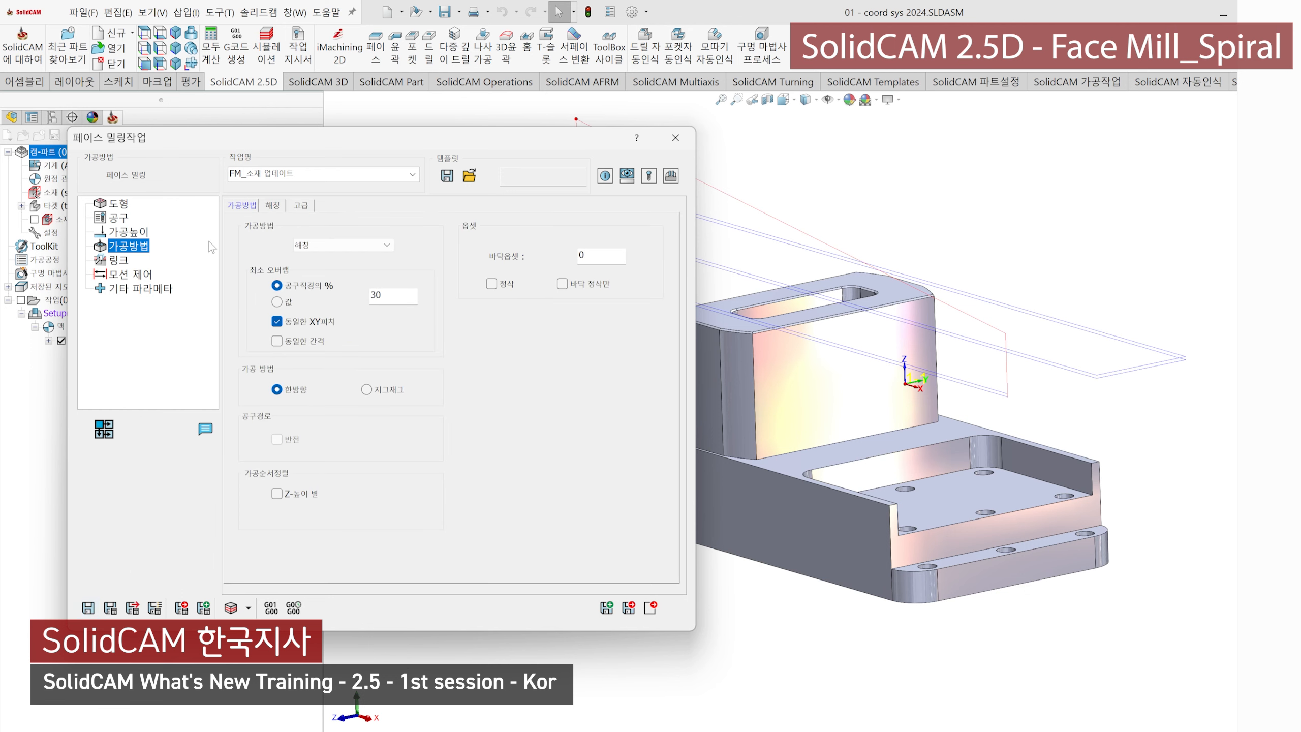
click(397, 295)
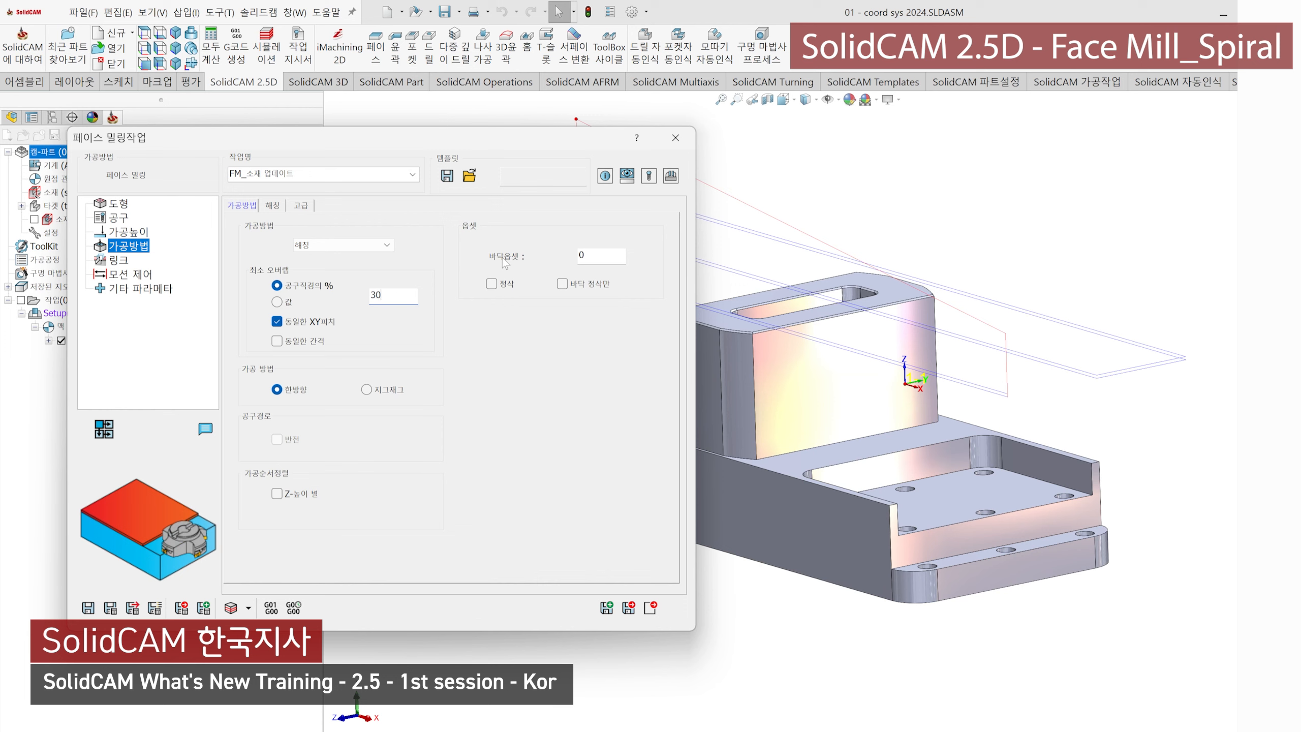
click(278, 341)
click(111, 609)
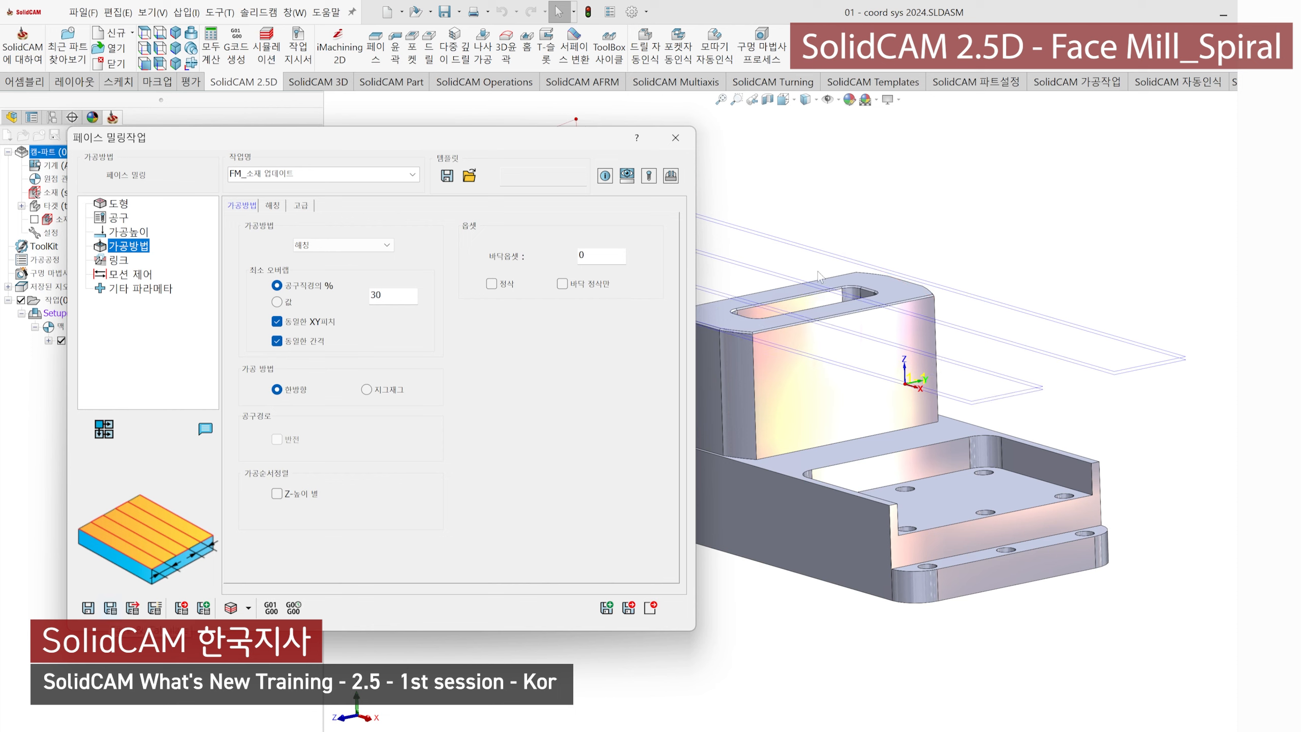
middle_drag(941, 240, 970, 396)
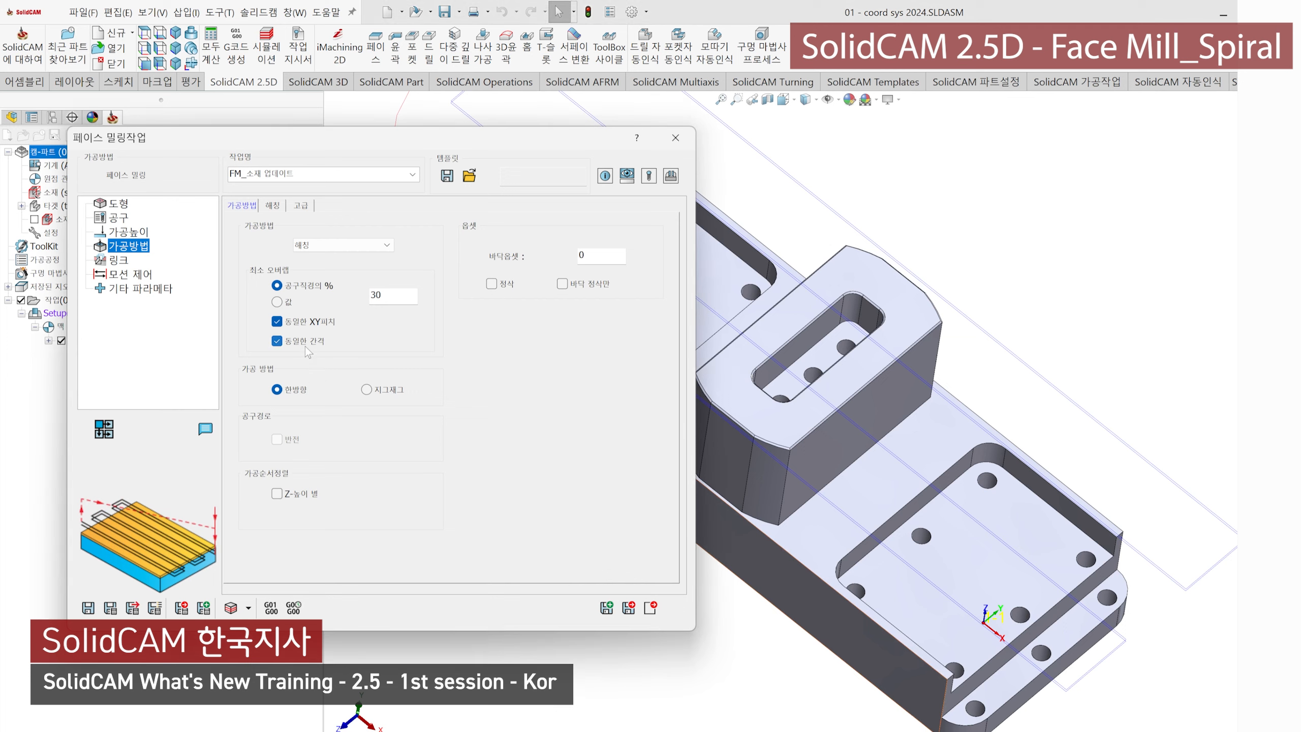
click(277, 341)
click(110, 609)
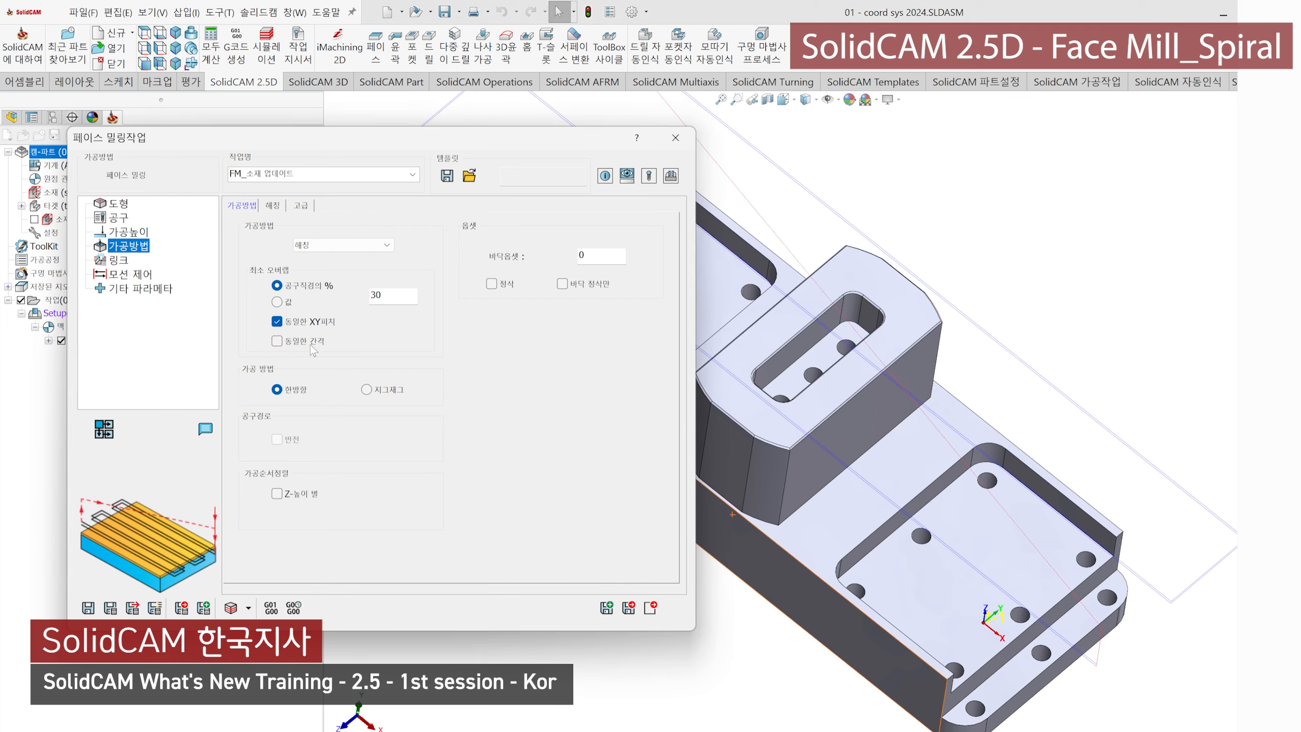
Step: Turn off the equal XY pitch option for the 30% hatch overlap, recalculate the operation, and inspect the passes
click(279, 321)
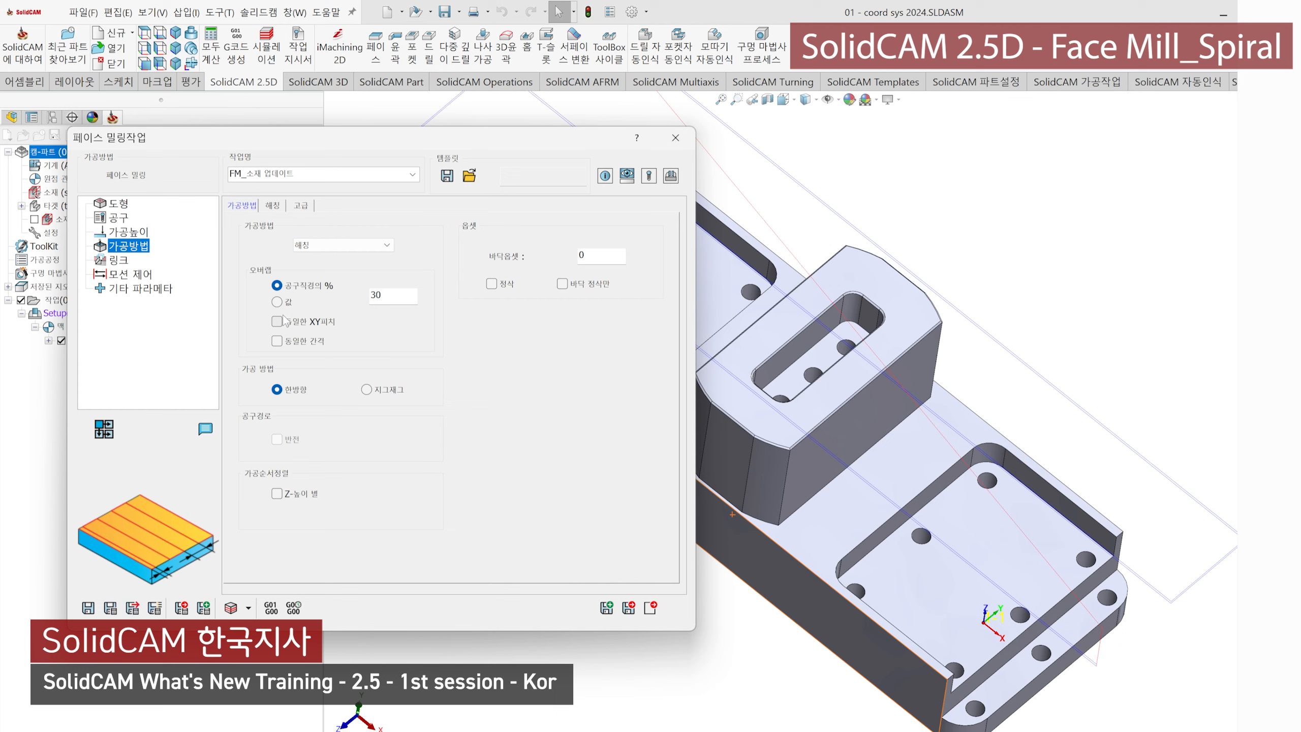
click(280, 321)
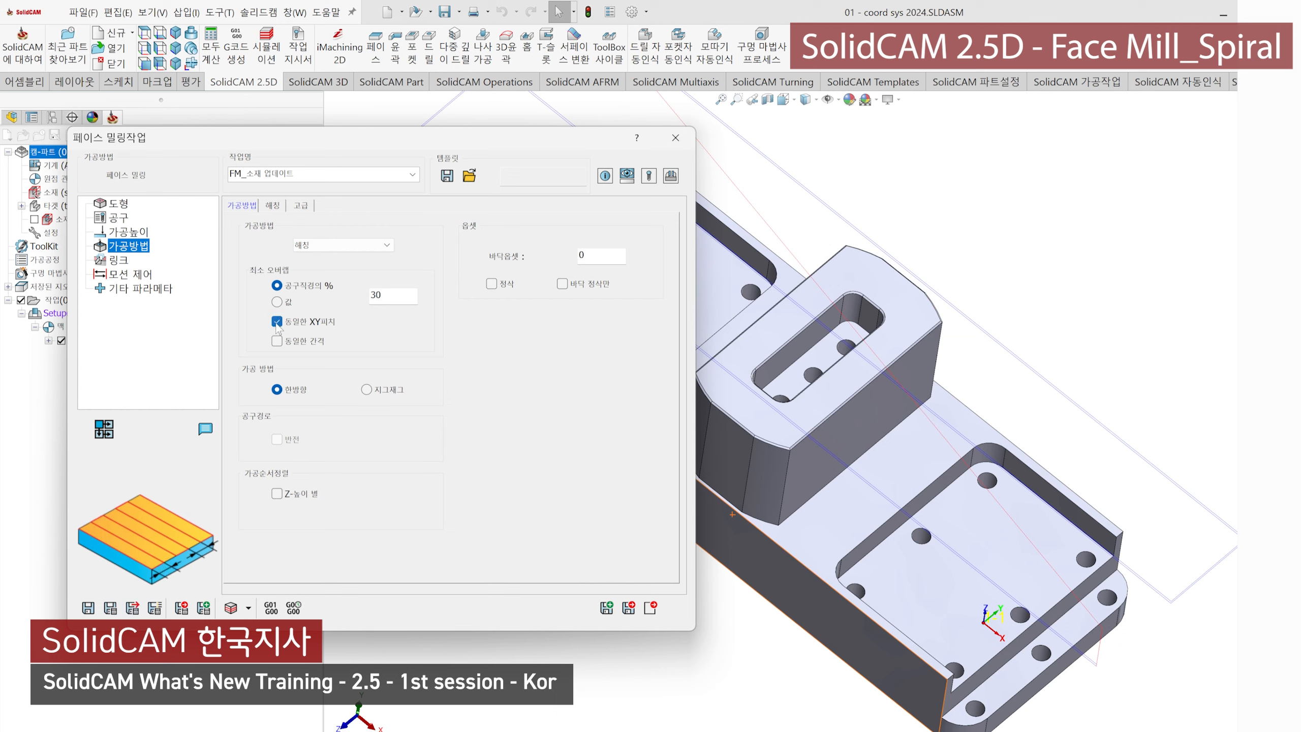
click(279, 321)
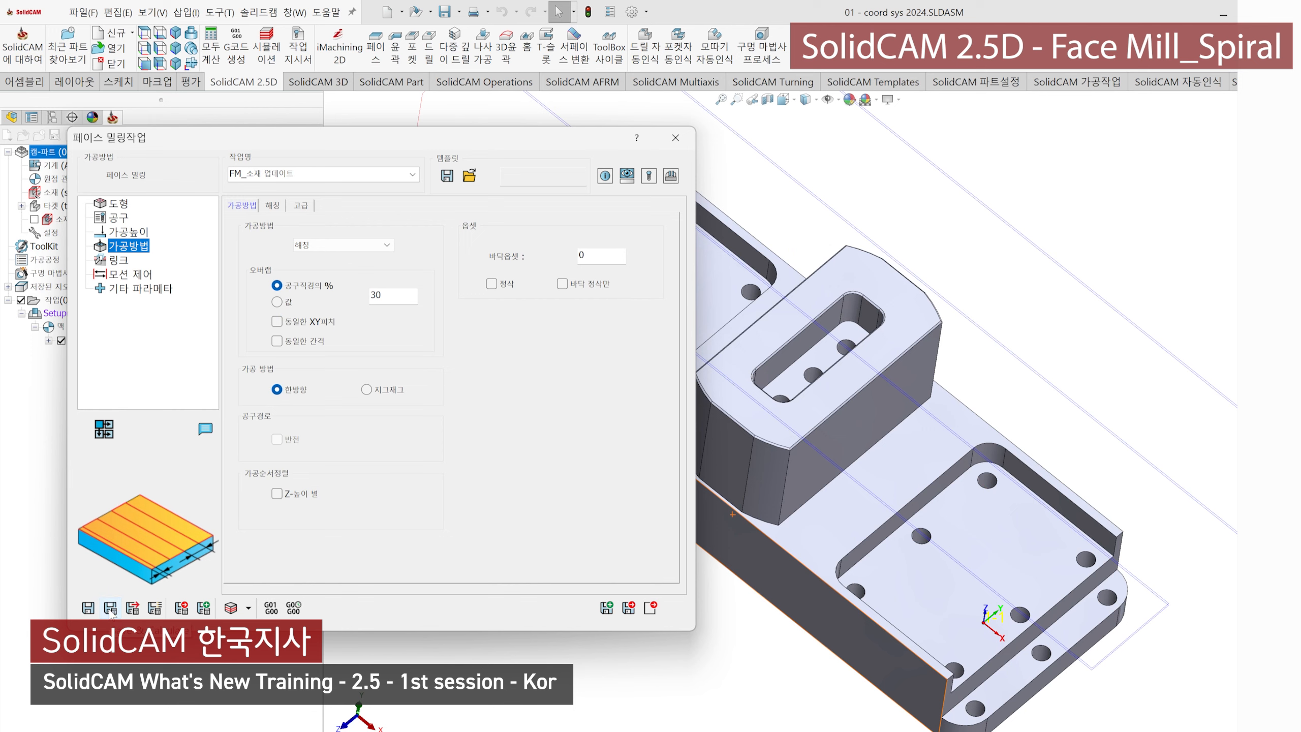
middle_drag(1059, 416, 1051, 312)
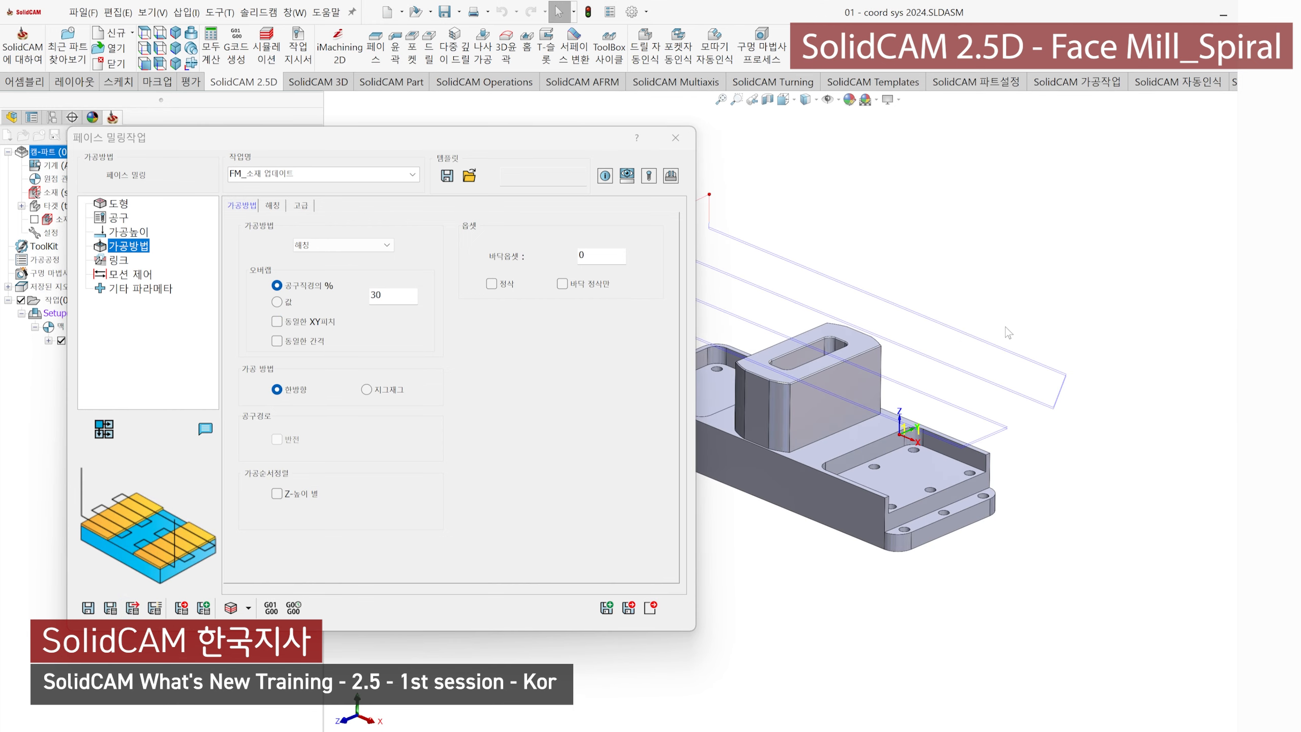
key(f)
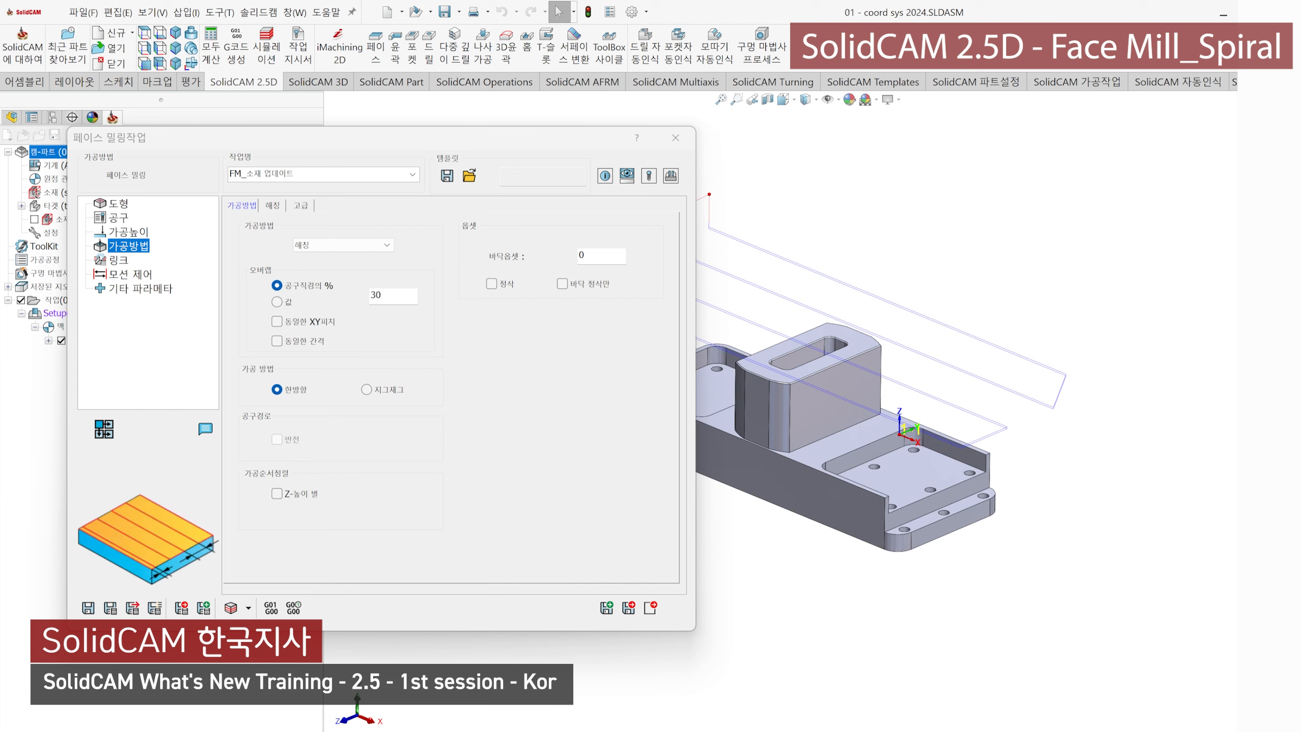
Step: Start the simulation of the face milling operation in Host CAD mode with solid verification enabled
click(248, 609)
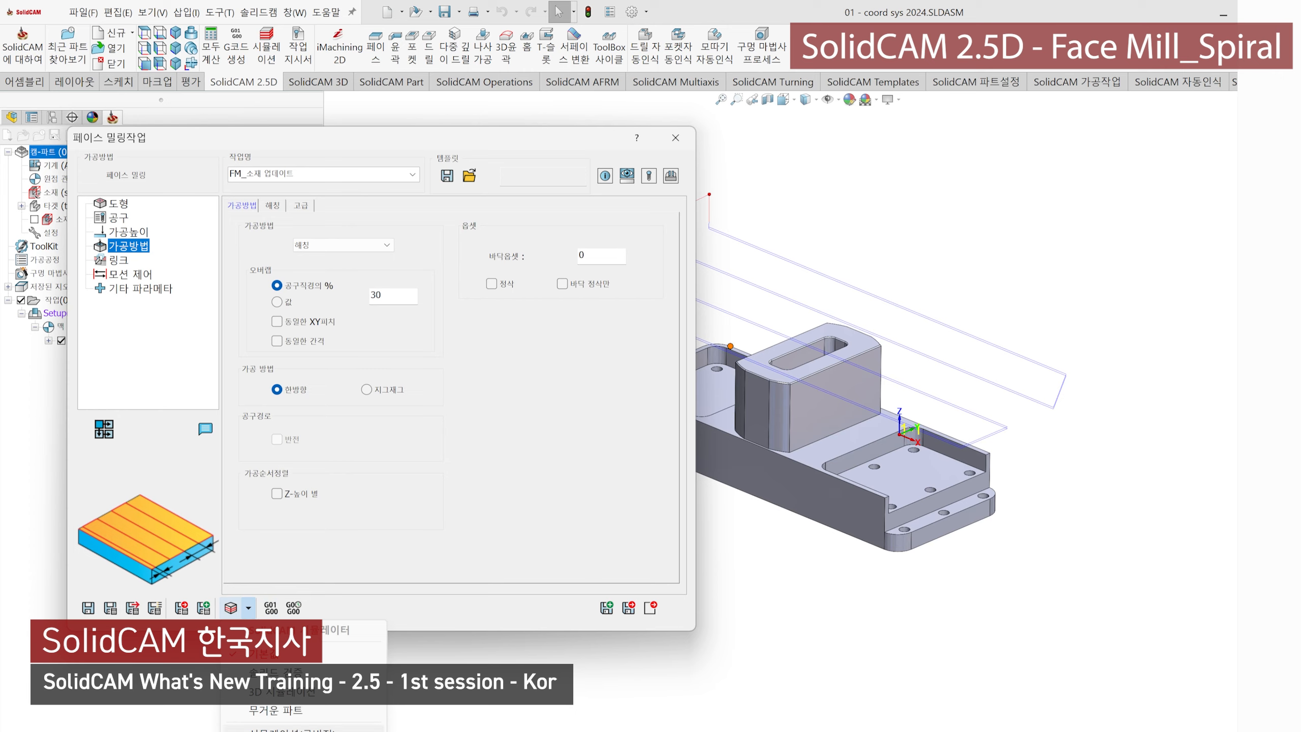
click(262, 730)
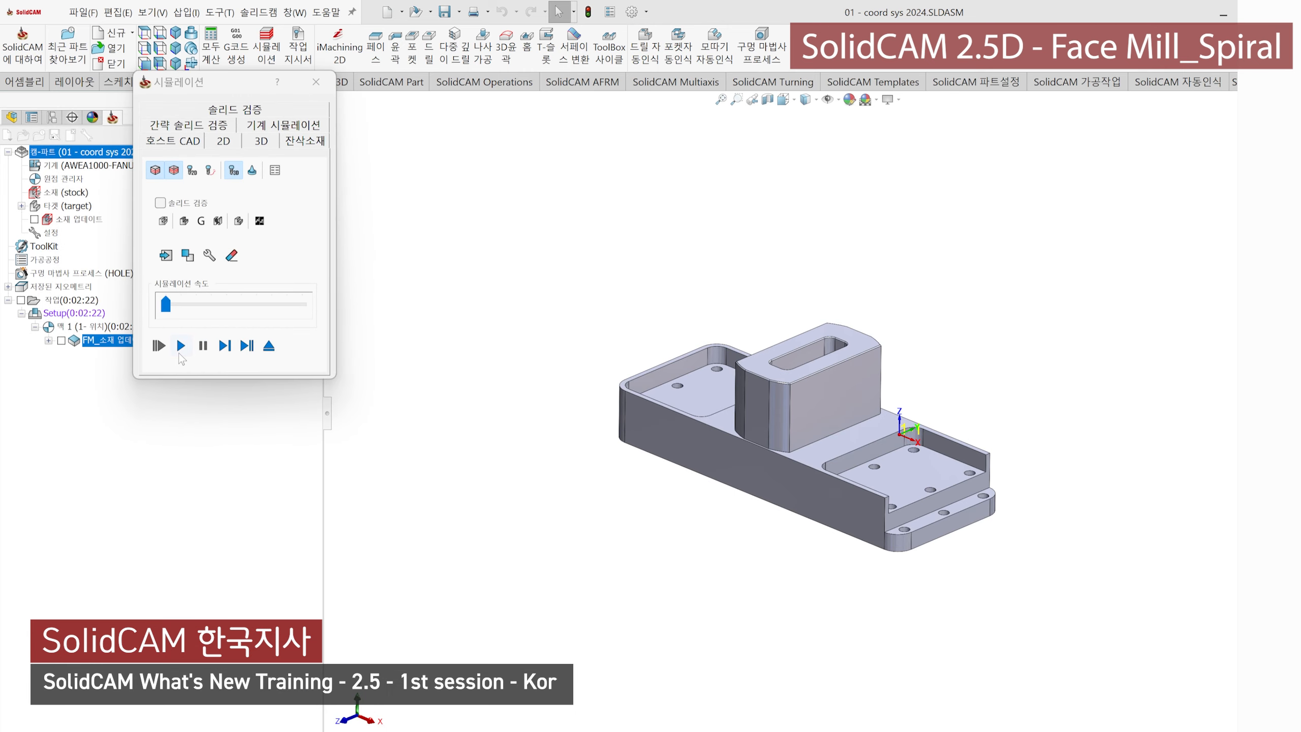
click(224, 346)
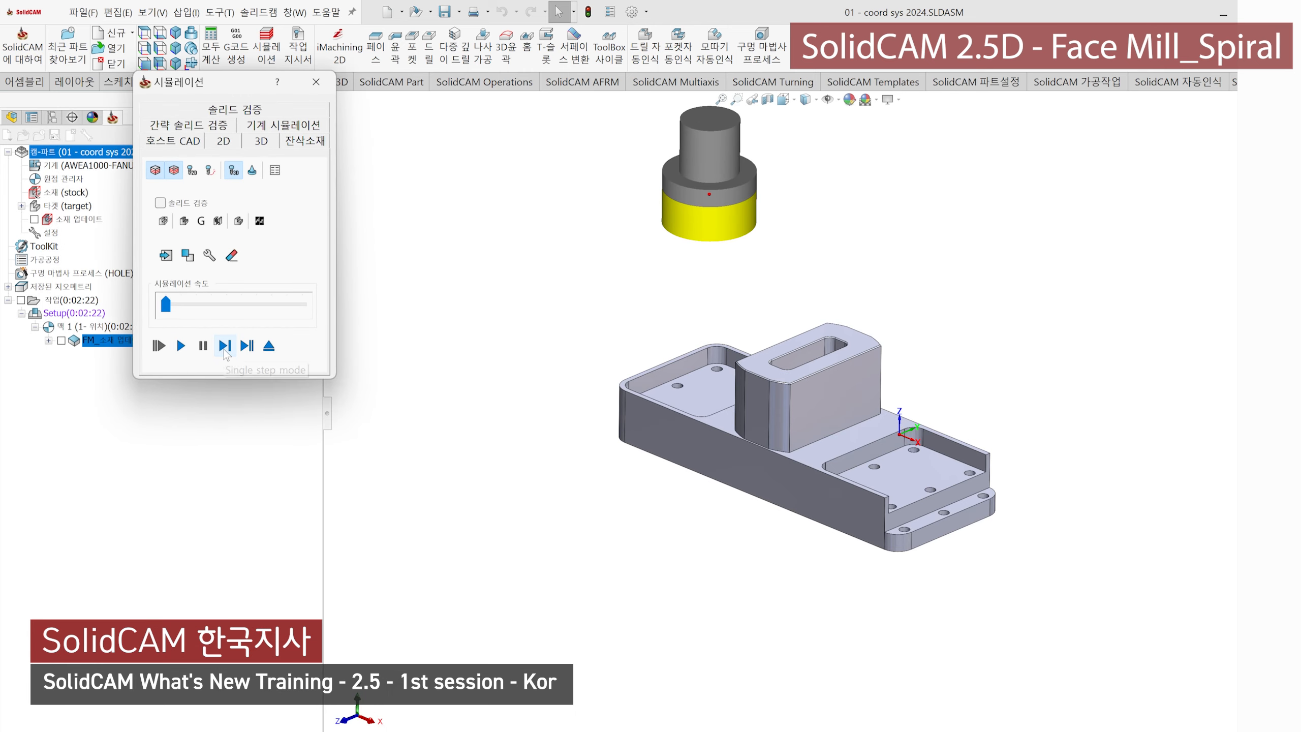
click(160, 202)
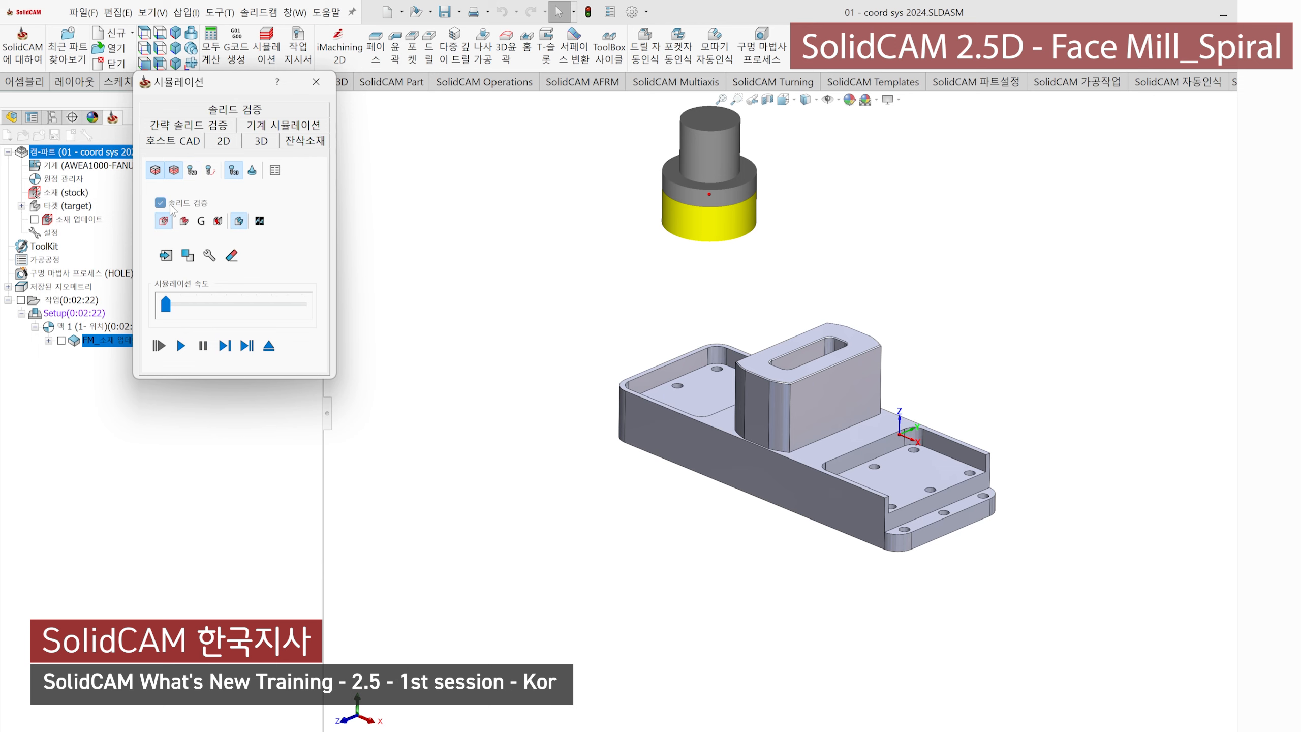
click(224, 346)
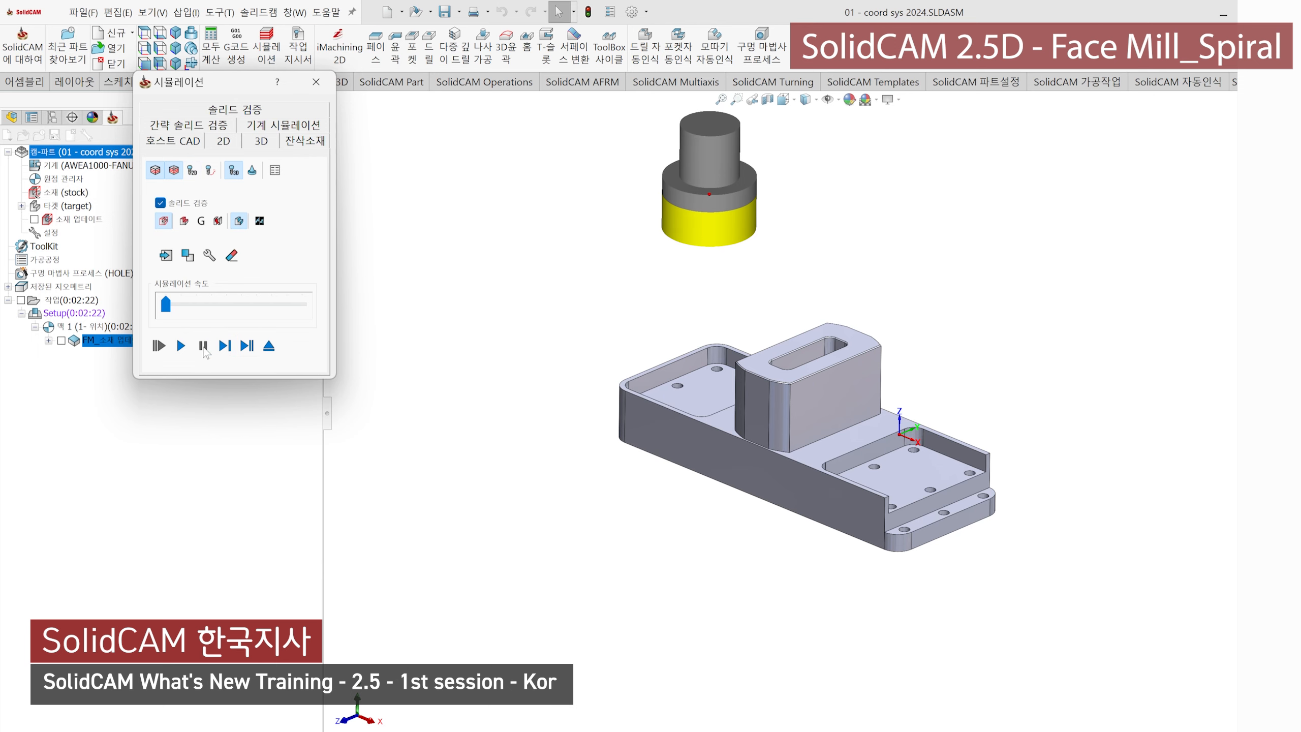
click(221, 142)
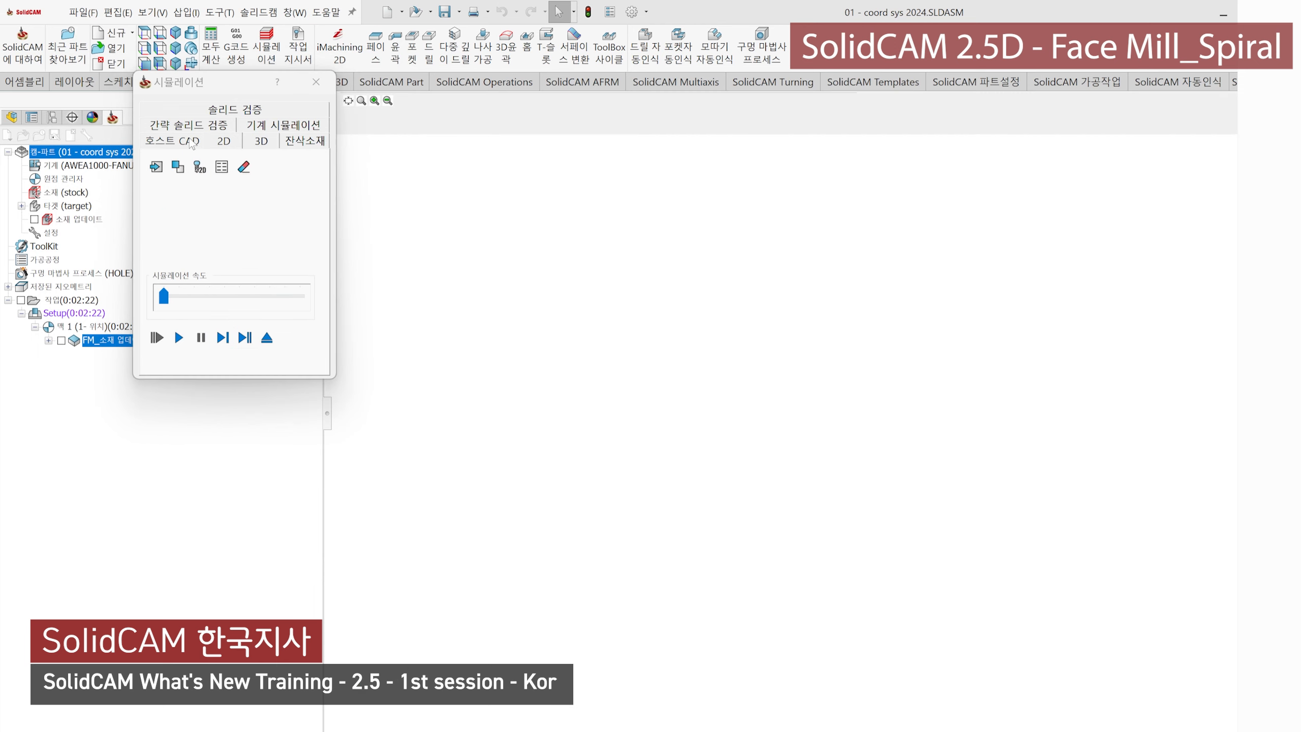
click(190, 142)
Step: Single-step the simulation through the first pass and examine the face mill against the stock from the end side
click(220, 343)
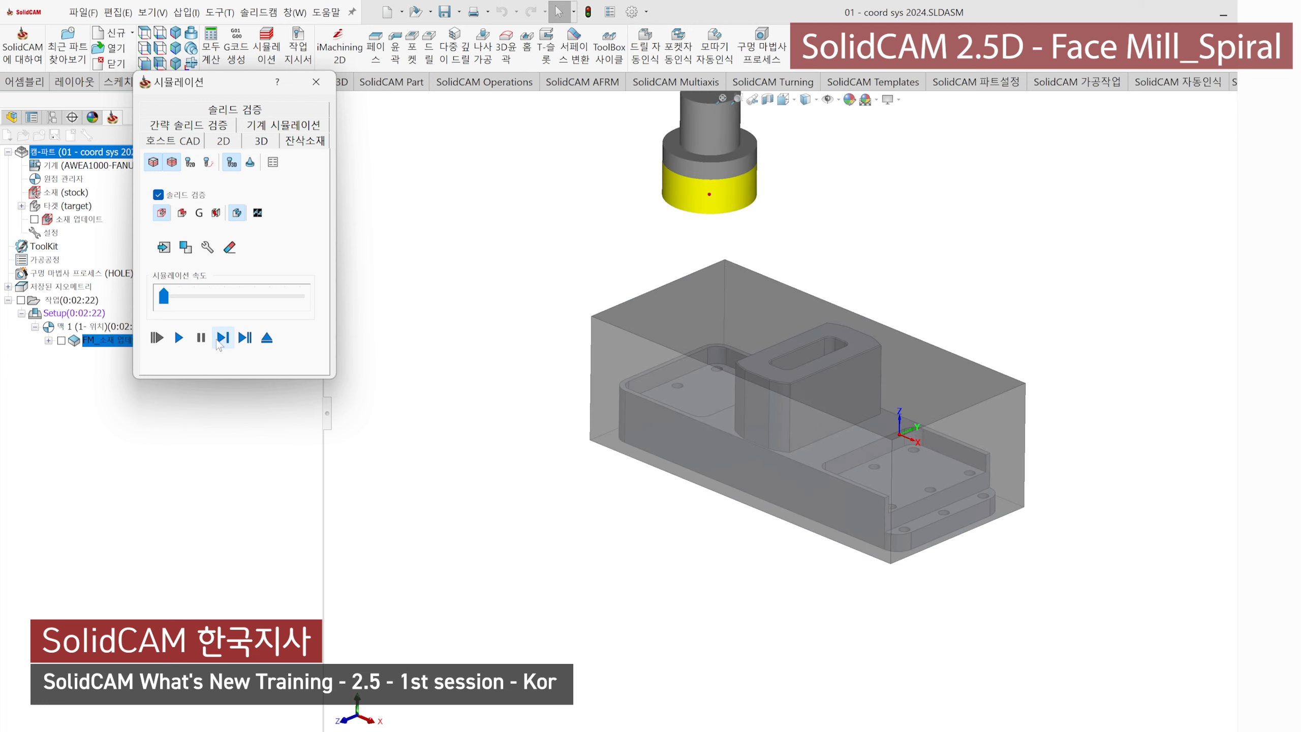
click(220, 343)
click(221, 337)
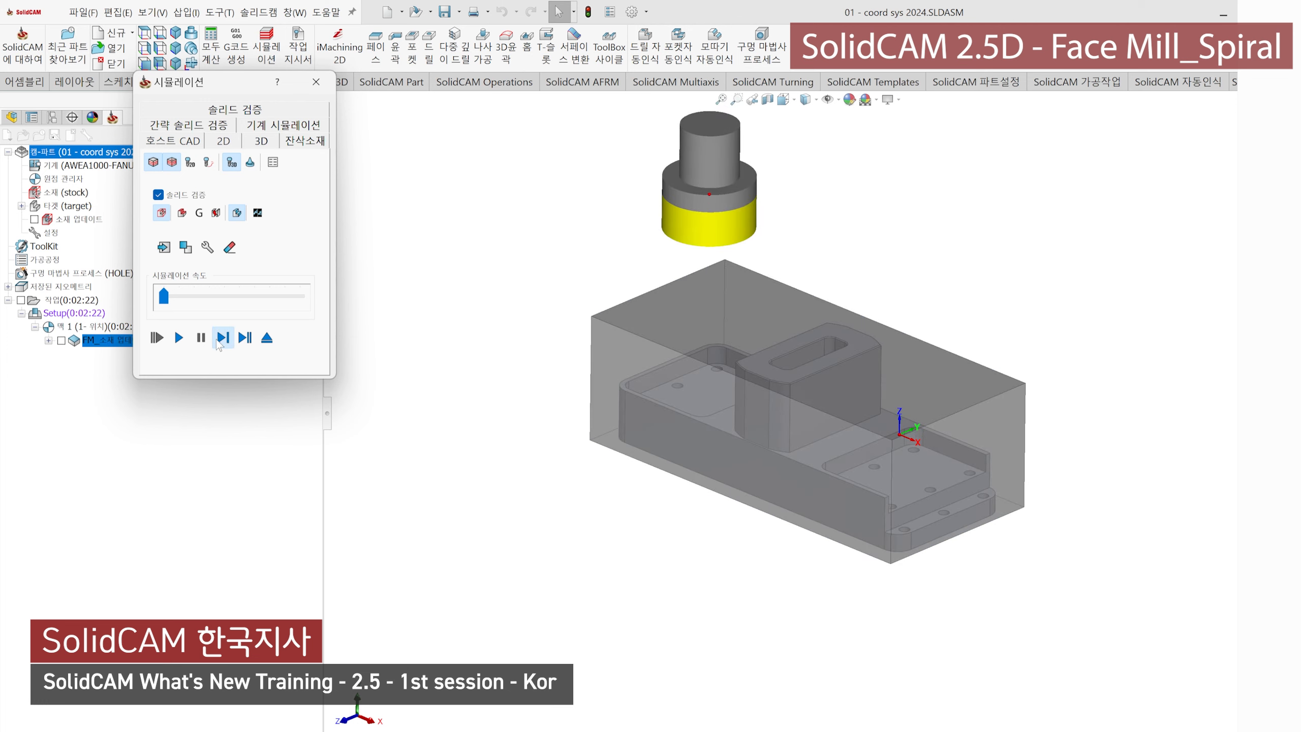
click(222, 337)
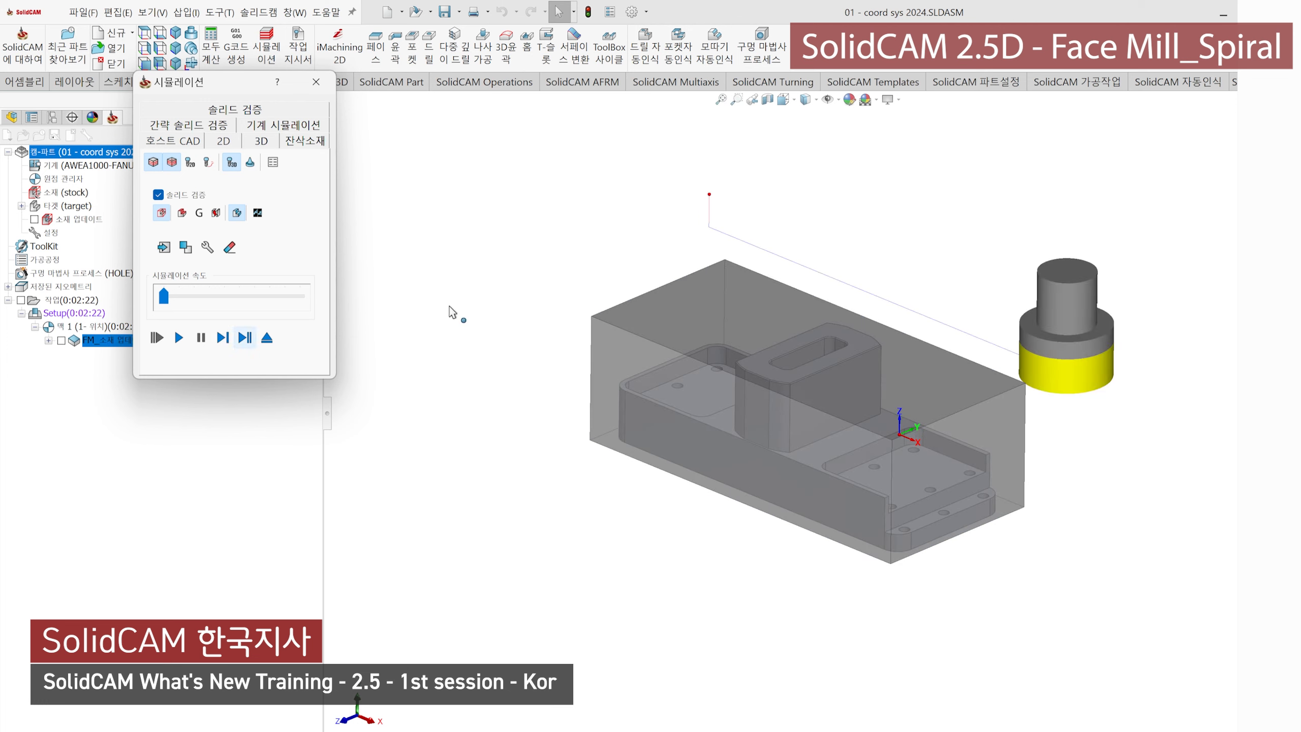
middle_drag(1053, 281, 1017, 310)
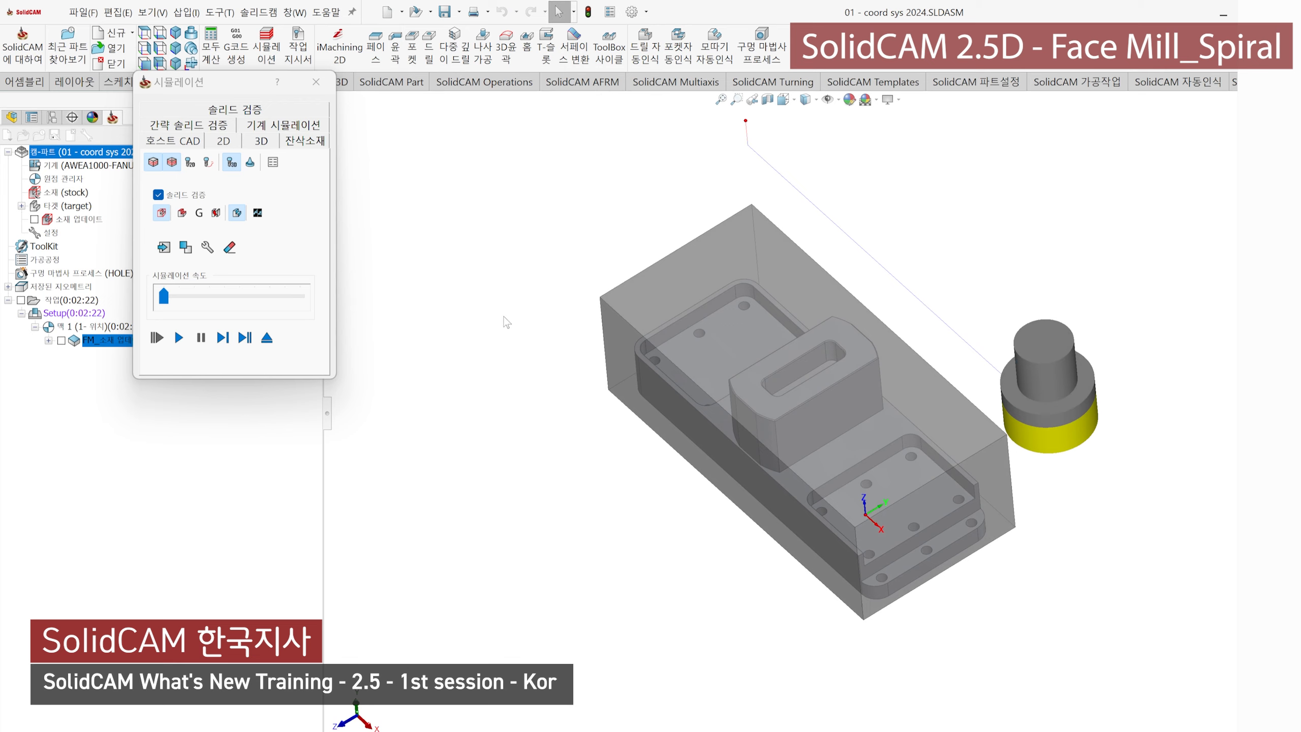
scroll(915, 397, up, 4)
middle_drag(1008, 411, 939, 270)
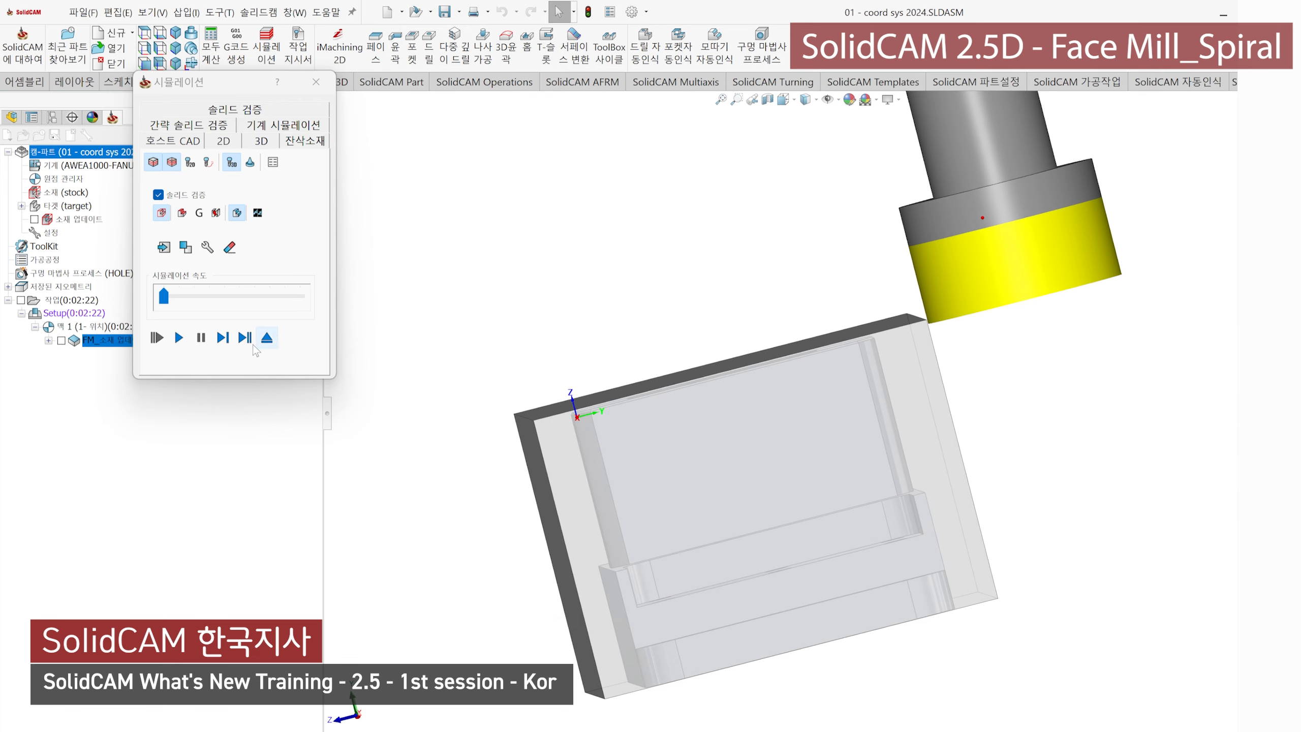
Step: Single-step the simulation through the following passes to examine how the face mill overlaps the stock between passes
click(221, 342)
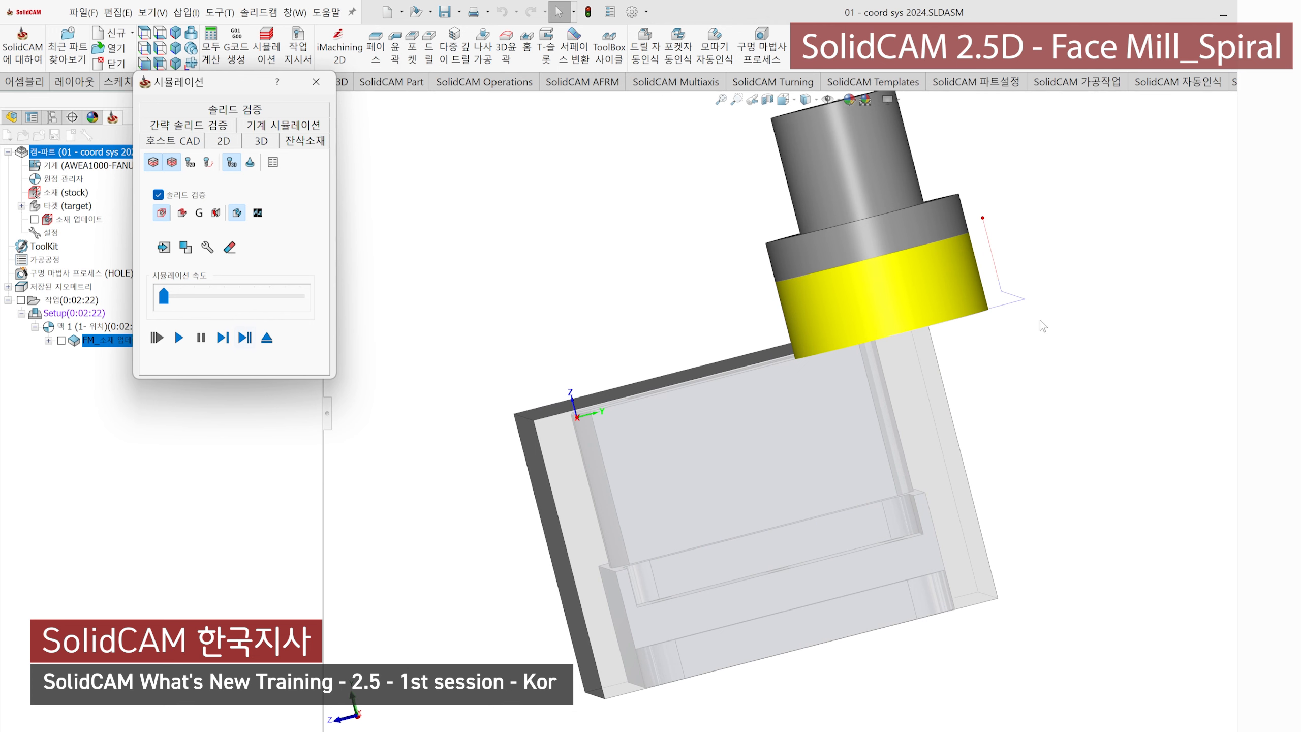
middle_drag(1038, 323, 1036, 320)
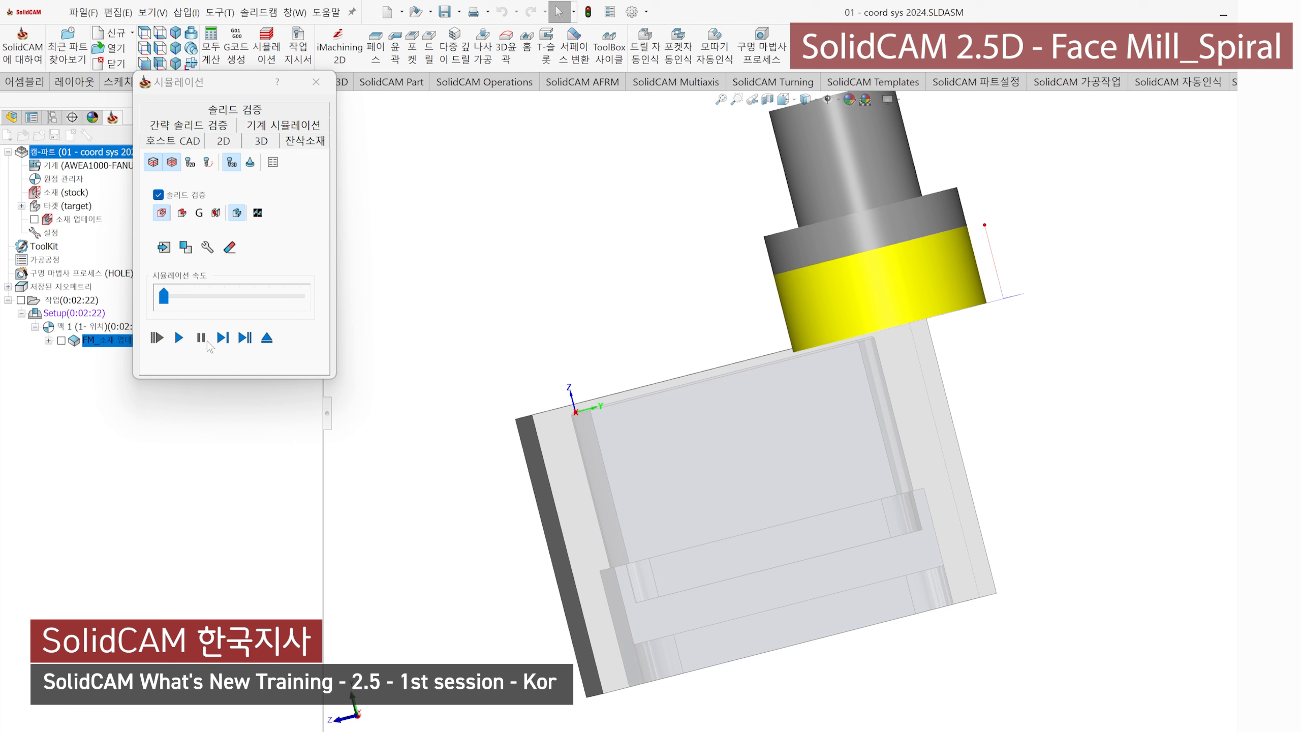
click(223, 339)
click(223, 340)
click(223, 339)
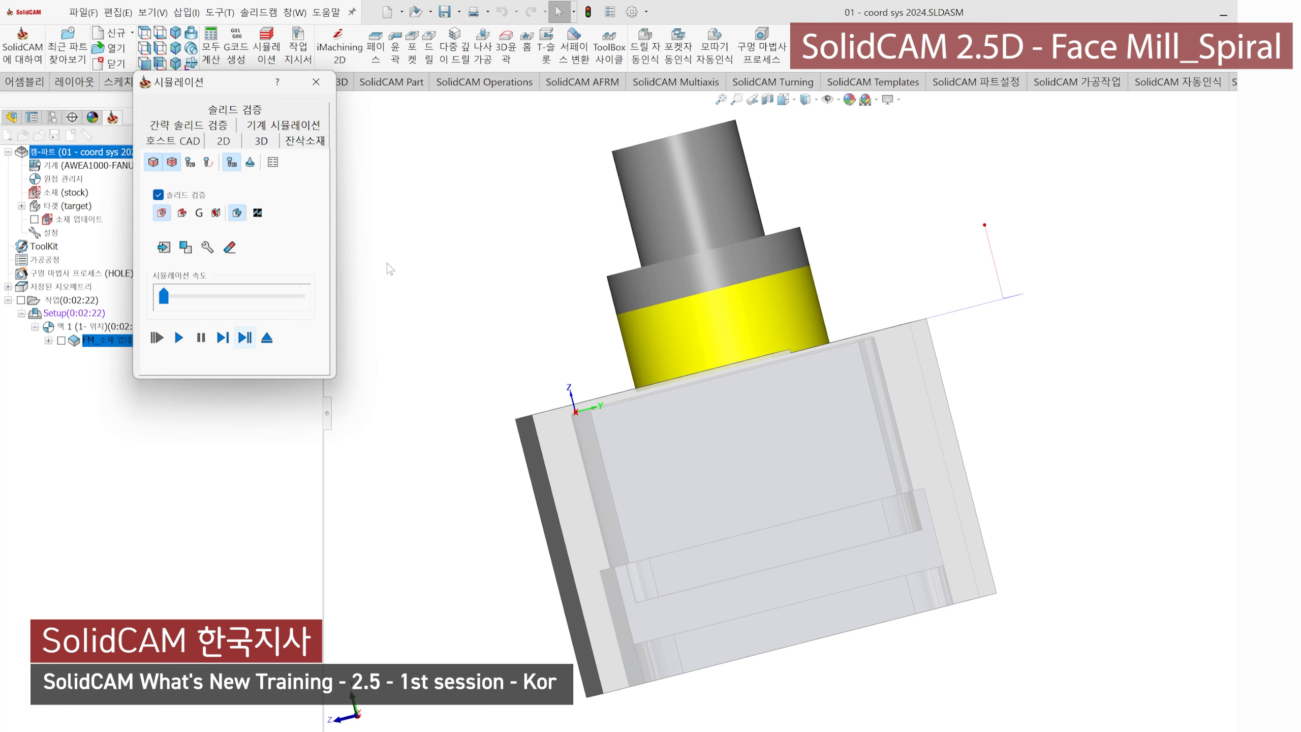
Step: Single-step the simulation through the last passes, examine the face mill against the stock from the end side, and end the simulation
click(146, 63)
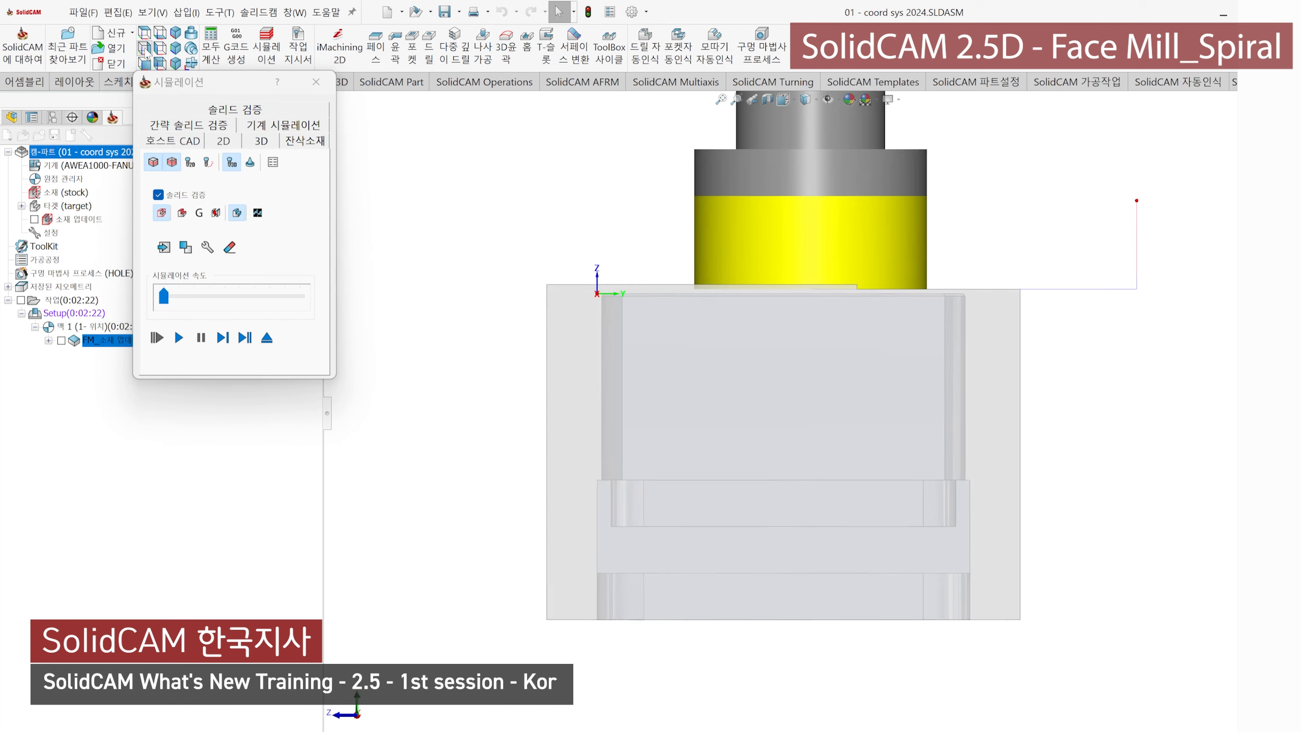
scroll(809, 271, up, 4)
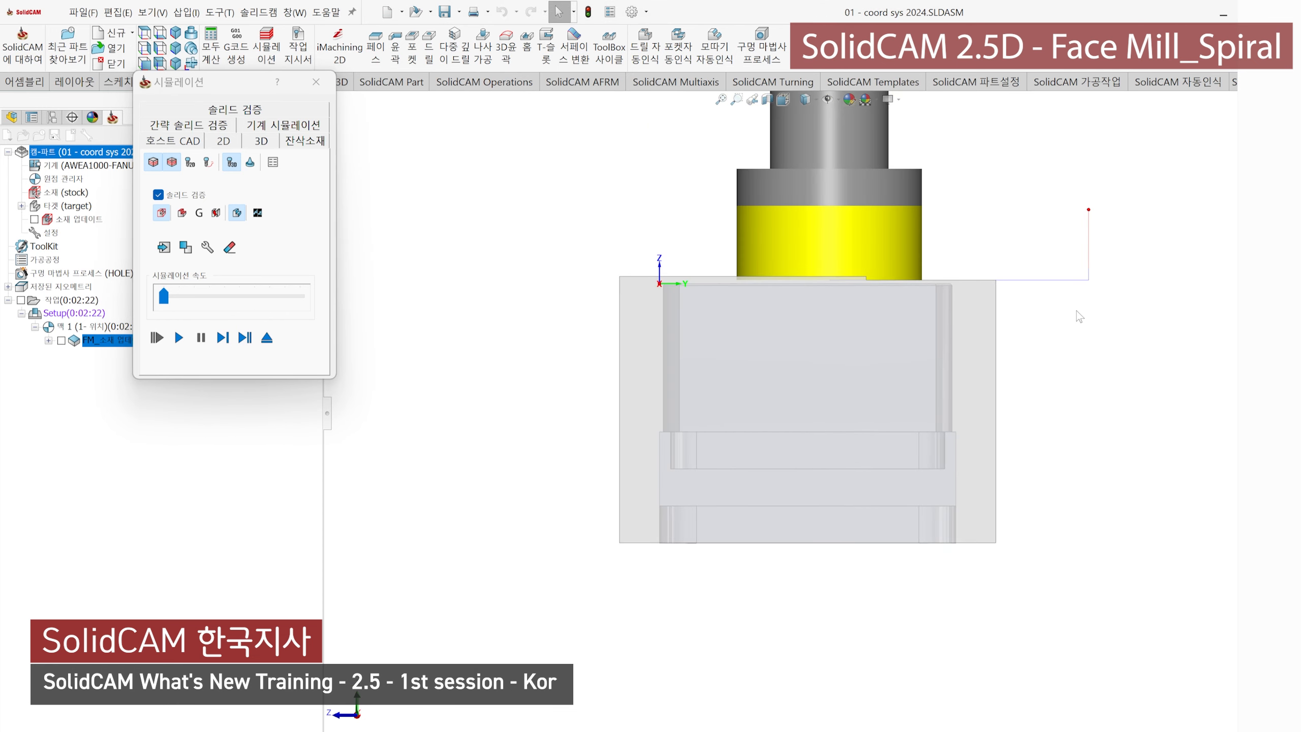
click(222, 350)
click(222, 339)
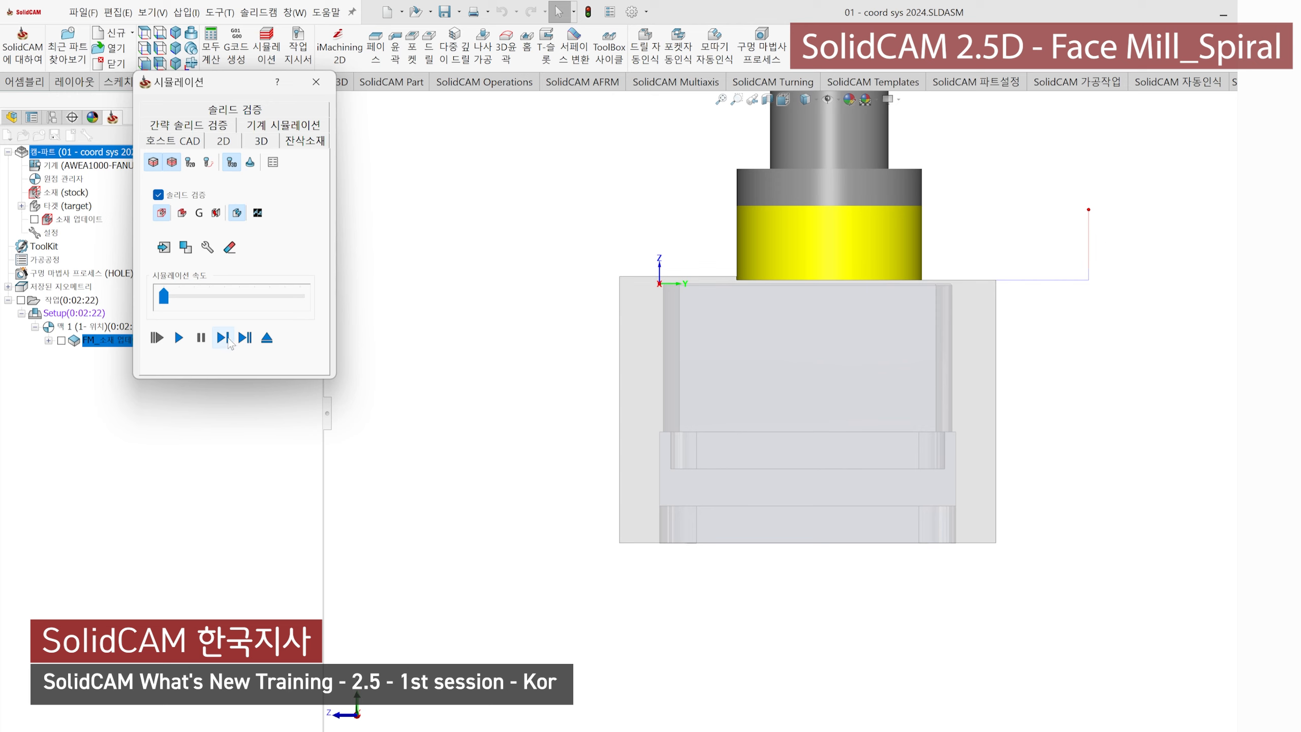
click(222, 337)
click(222, 338)
click(222, 337)
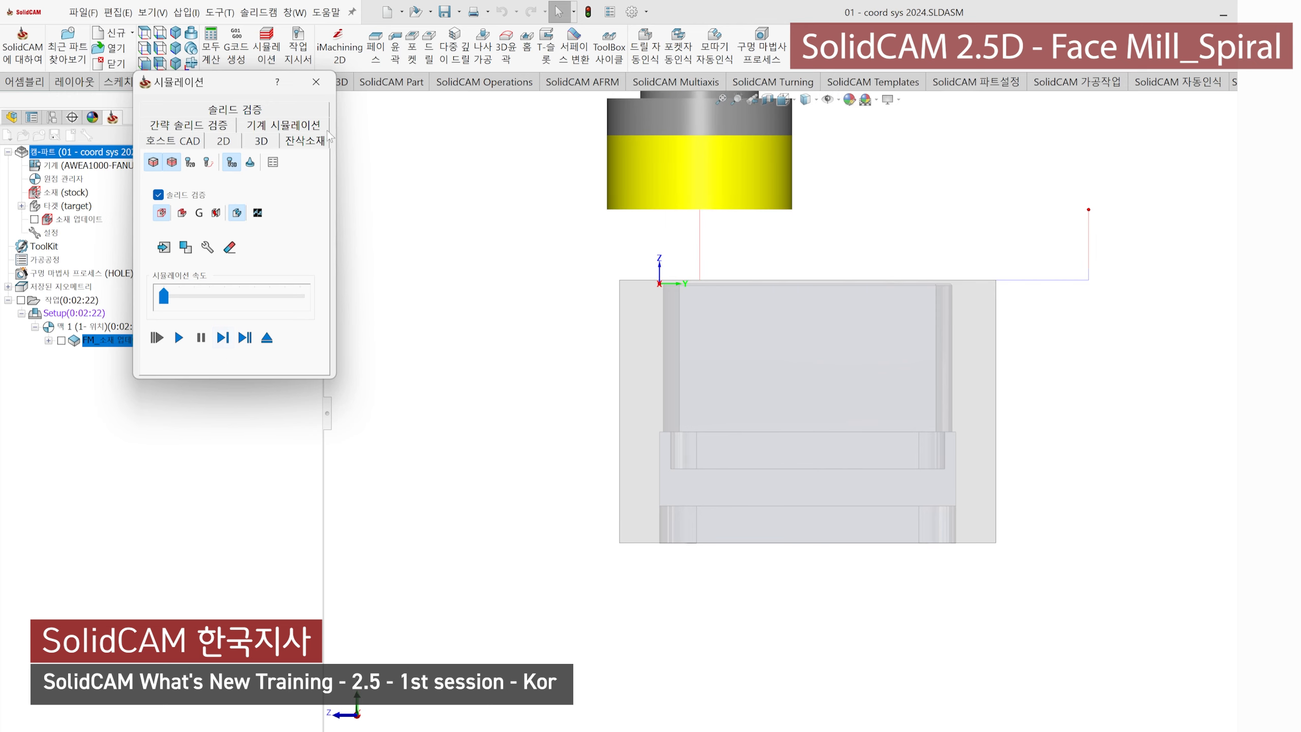
click(316, 82)
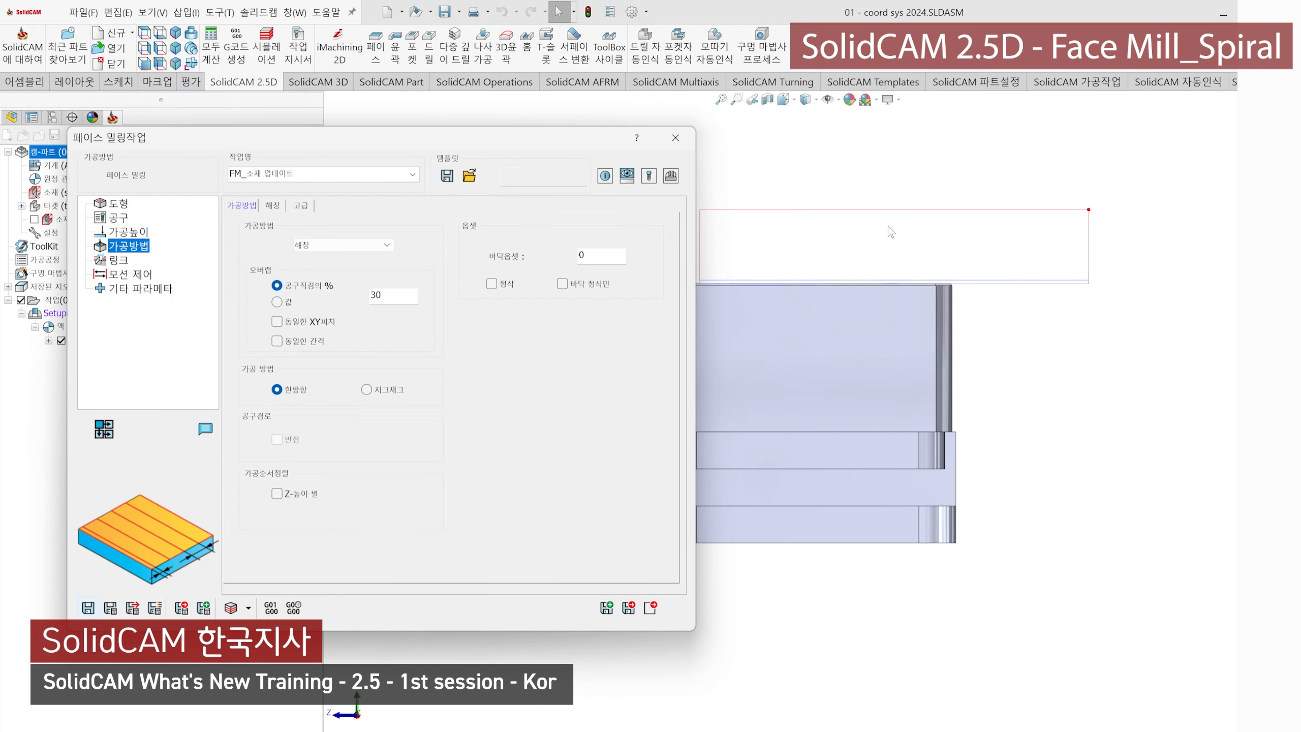
Step: Turn on the equal XY pitch option for the 30% hatch overlap and recalculate the face milling operation
click(277, 322)
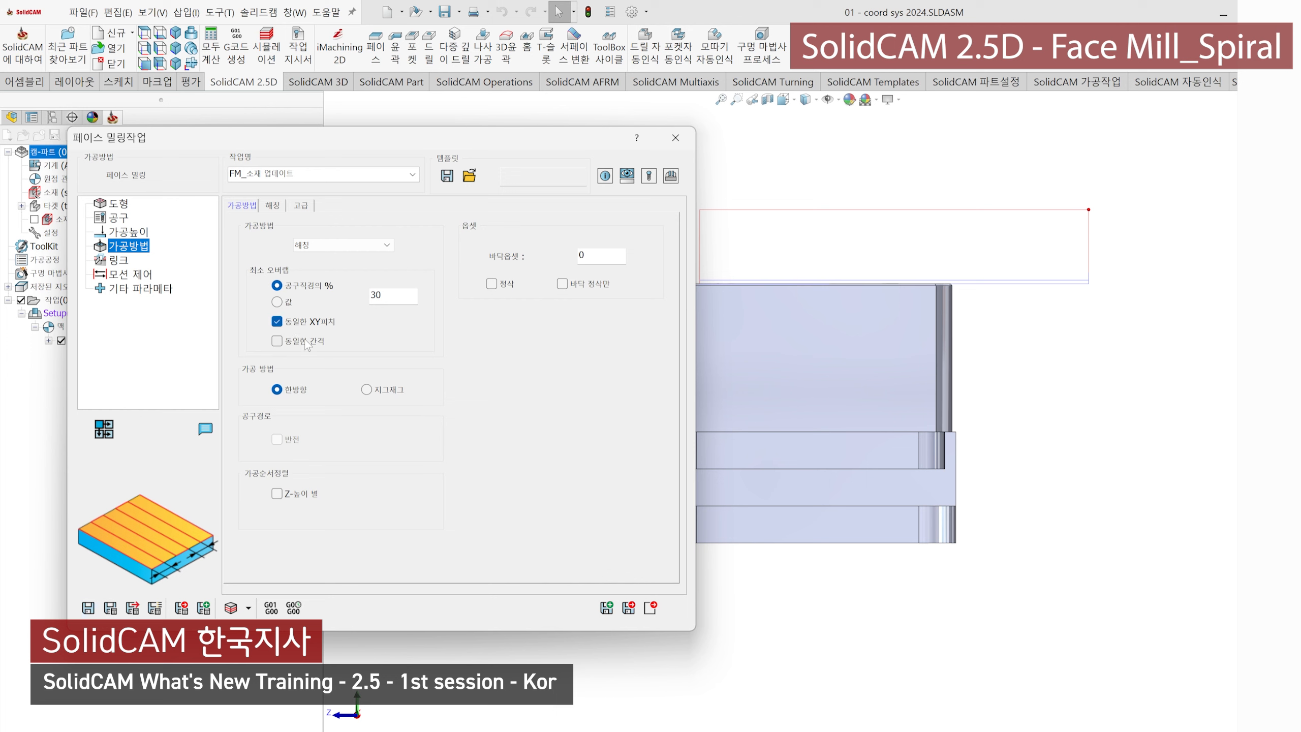
scroll(791, 287, up, 3)
scroll(788, 282, up, 3)
middle_drag(788, 282, 866, 402)
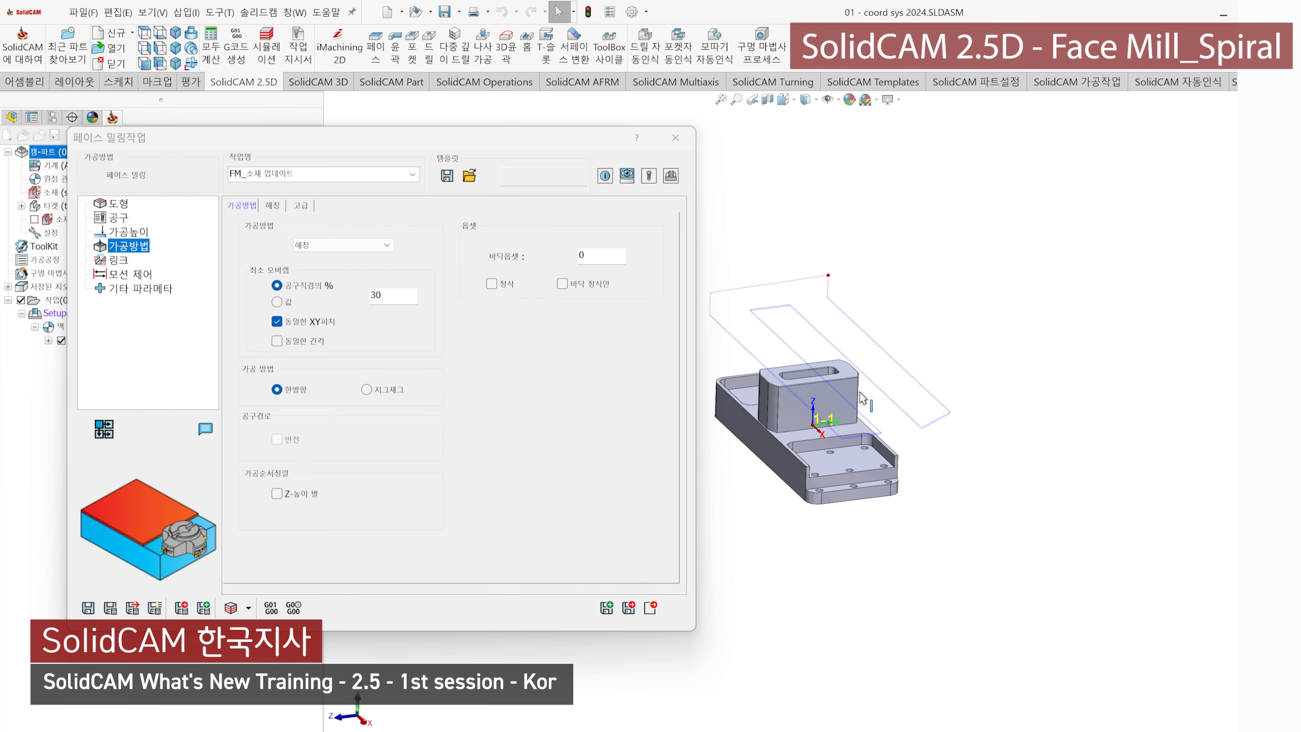
click(110, 608)
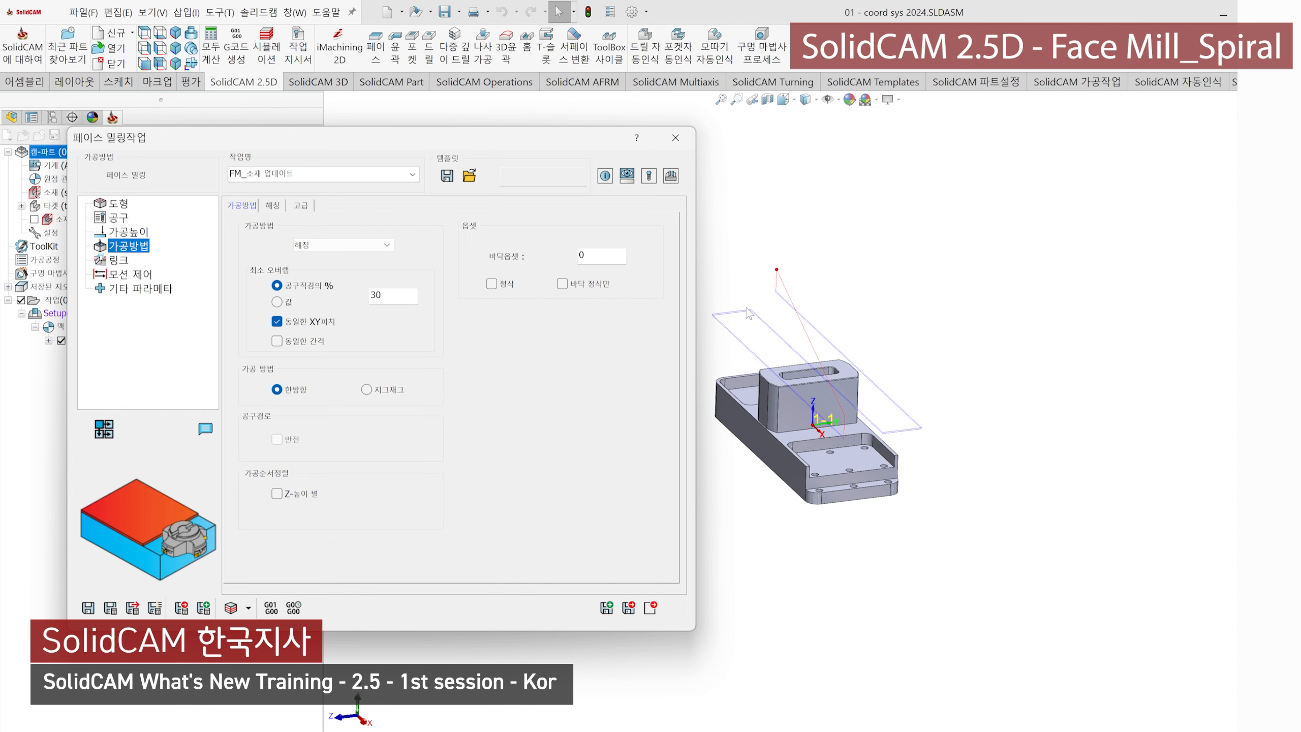
Step: Simulate the face milling operation with equal XY pitch, single-stepping through its passes over the stock
click(232, 609)
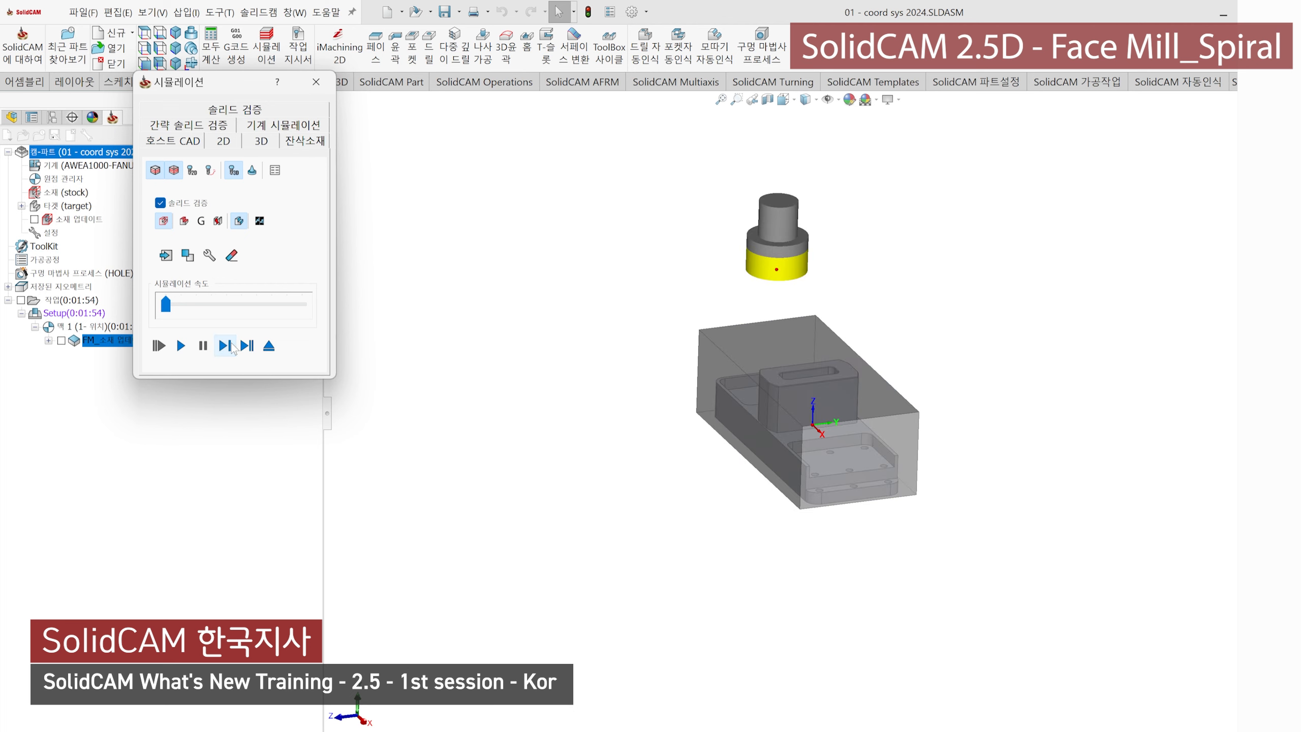
click(233, 347)
click(233, 347)
click(224, 346)
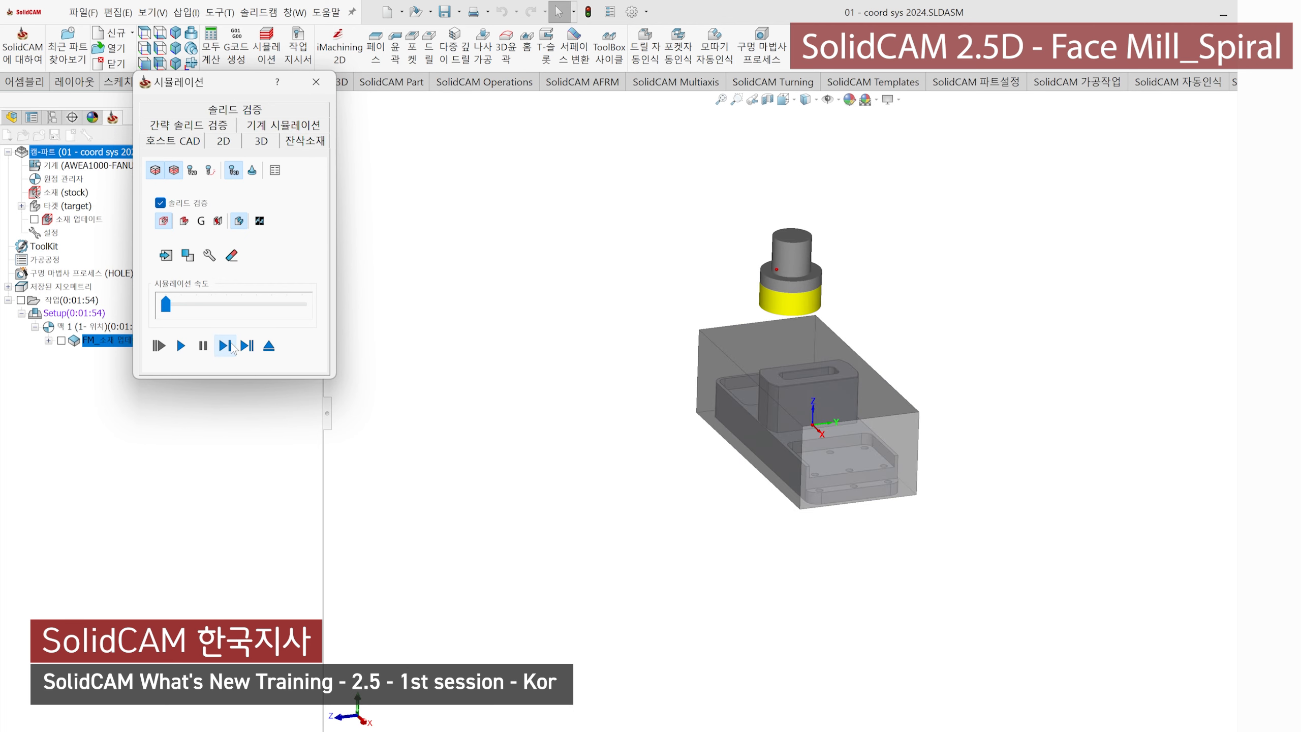
click(225, 346)
scroll(864, 387, down, 5)
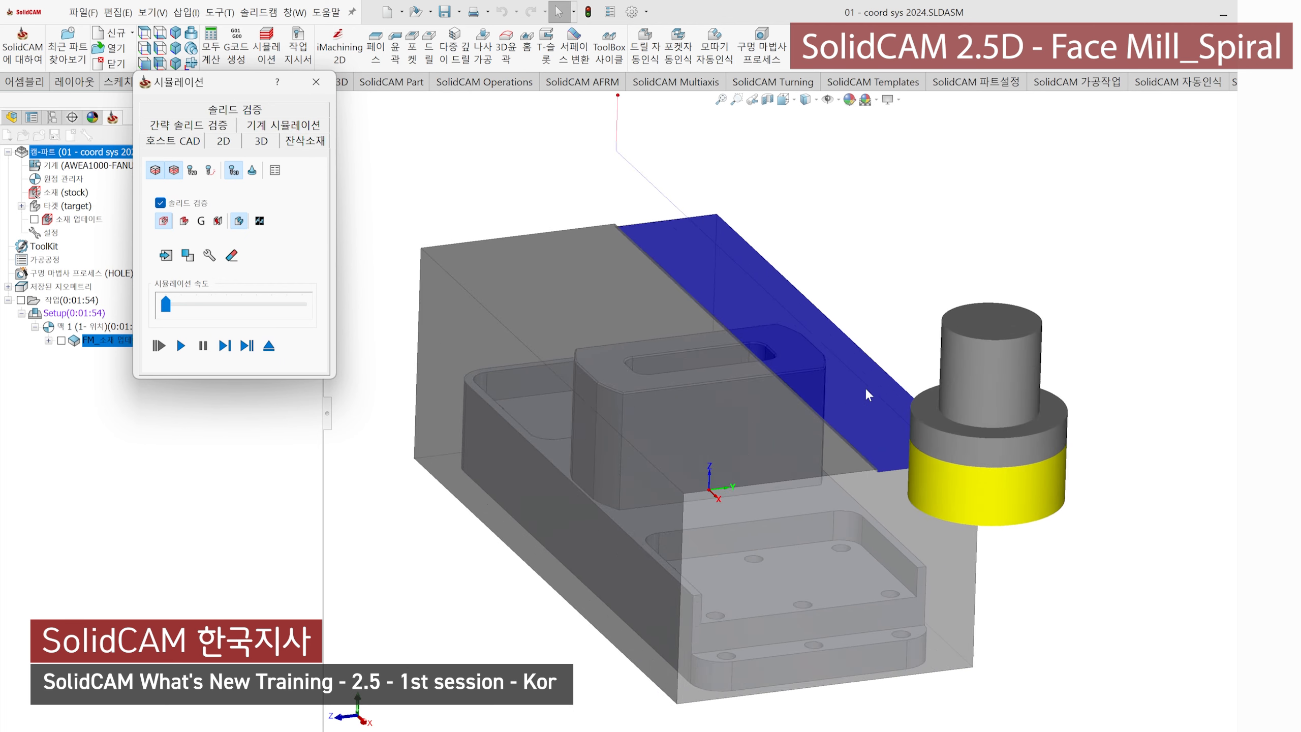
click(226, 350)
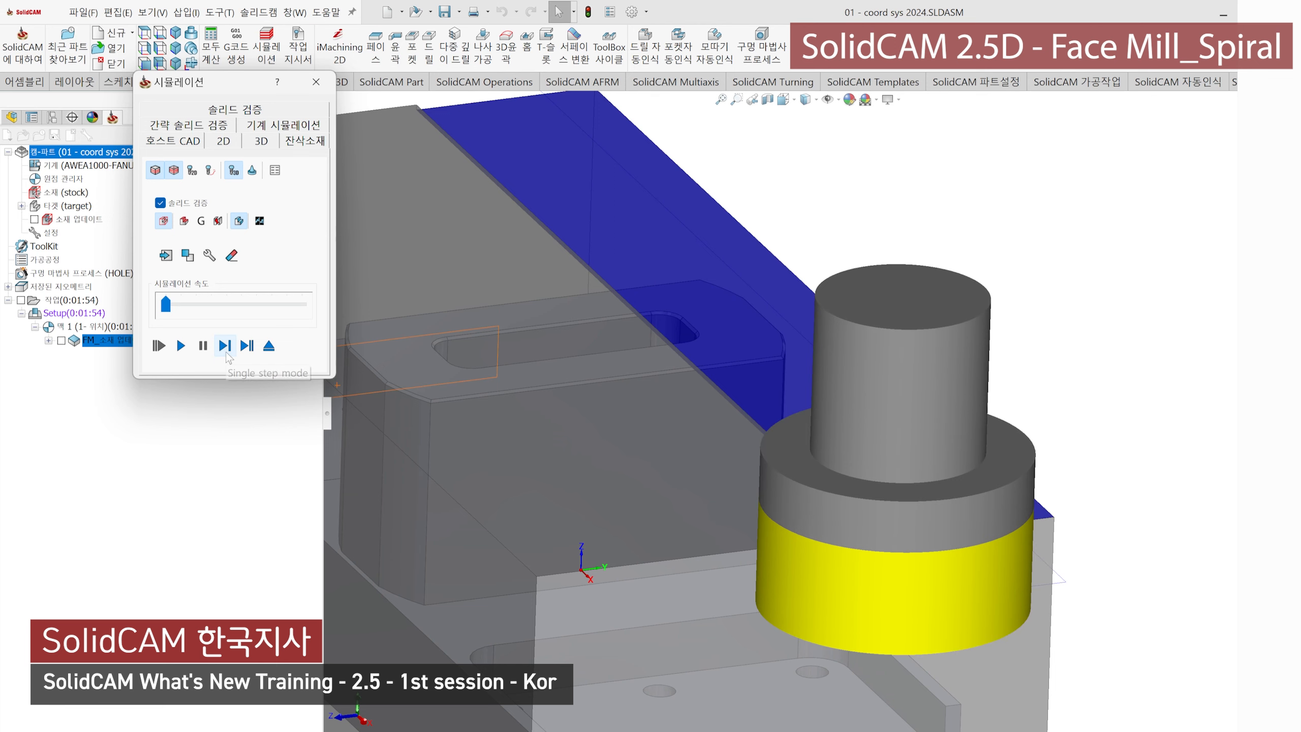
Step: Examine from the end side how the face mill overlaps the stock with equal XY pitch, and end the simulation
click(146, 50)
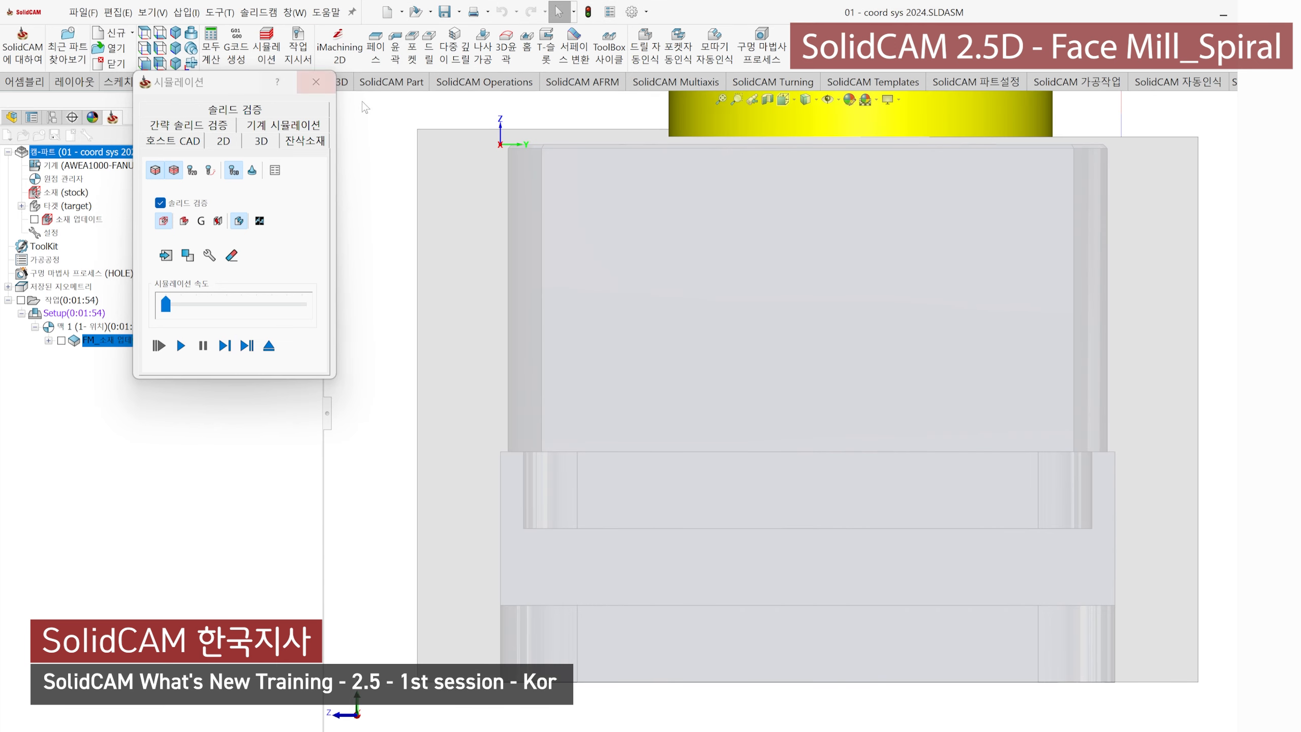
scroll(959, 237, up, 4)
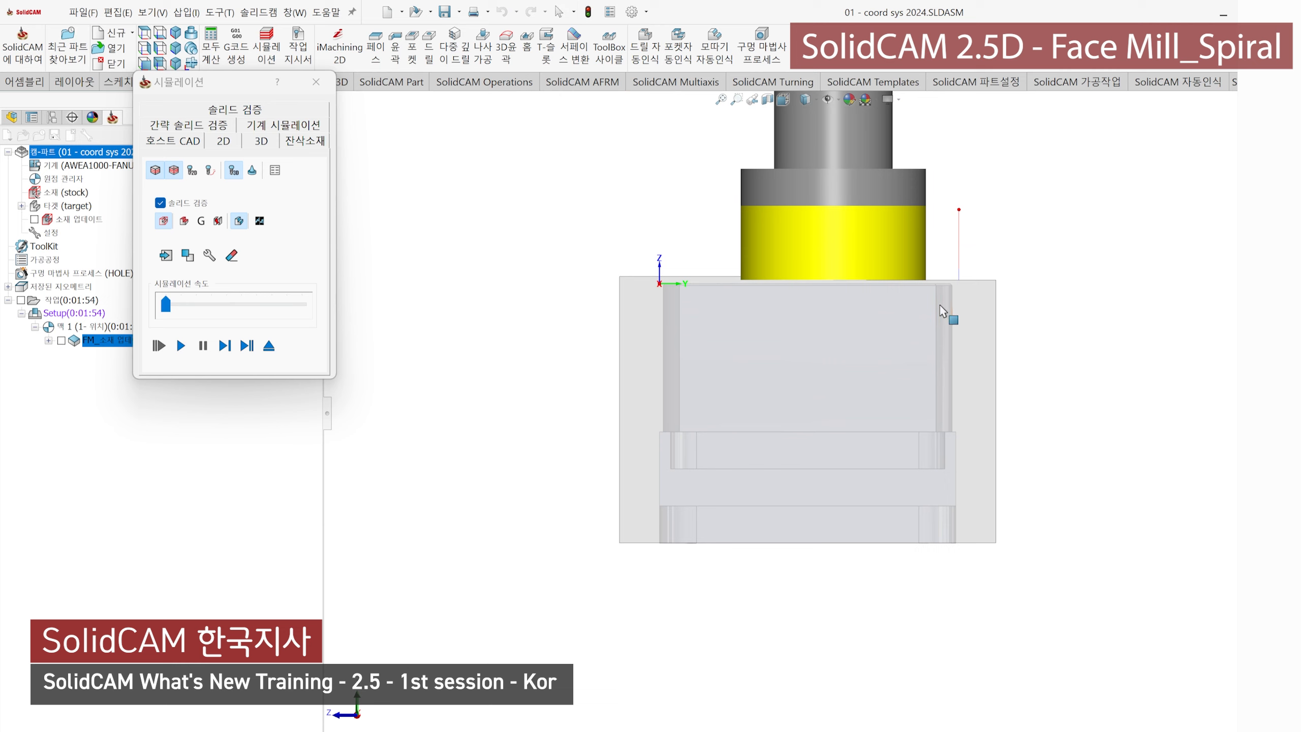
middle_drag(940, 305, 906, 250)
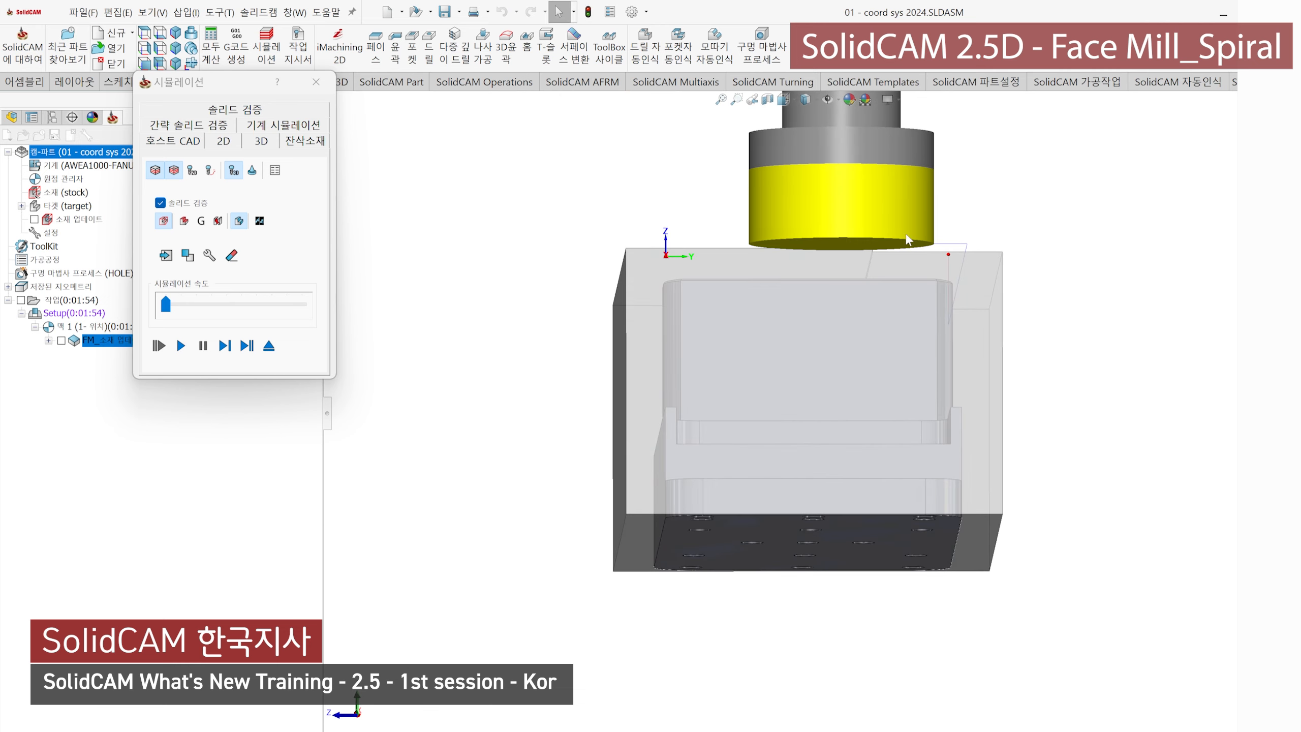
click(316, 84)
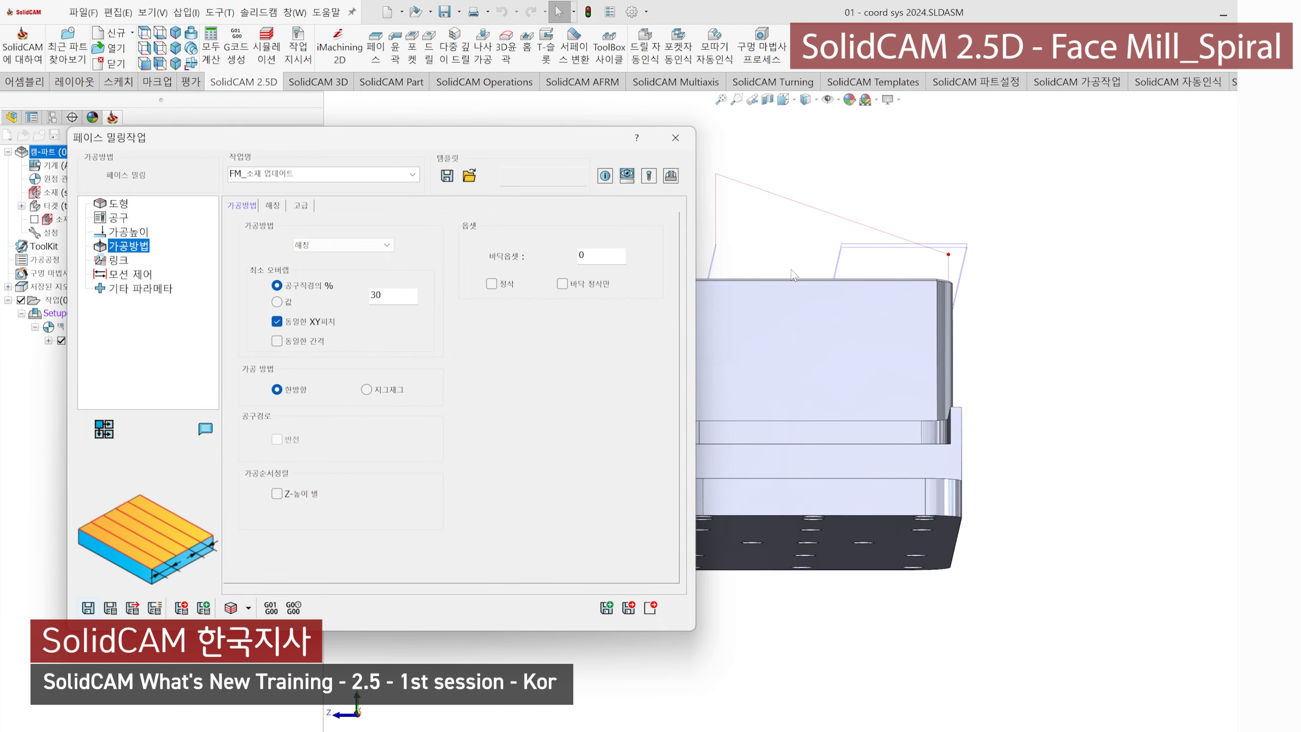
Step: Change the machining technology of the face milling operation from hatch to spiral (나선형)
middle_drag(790, 270, 867, 356)
click(302, 342)
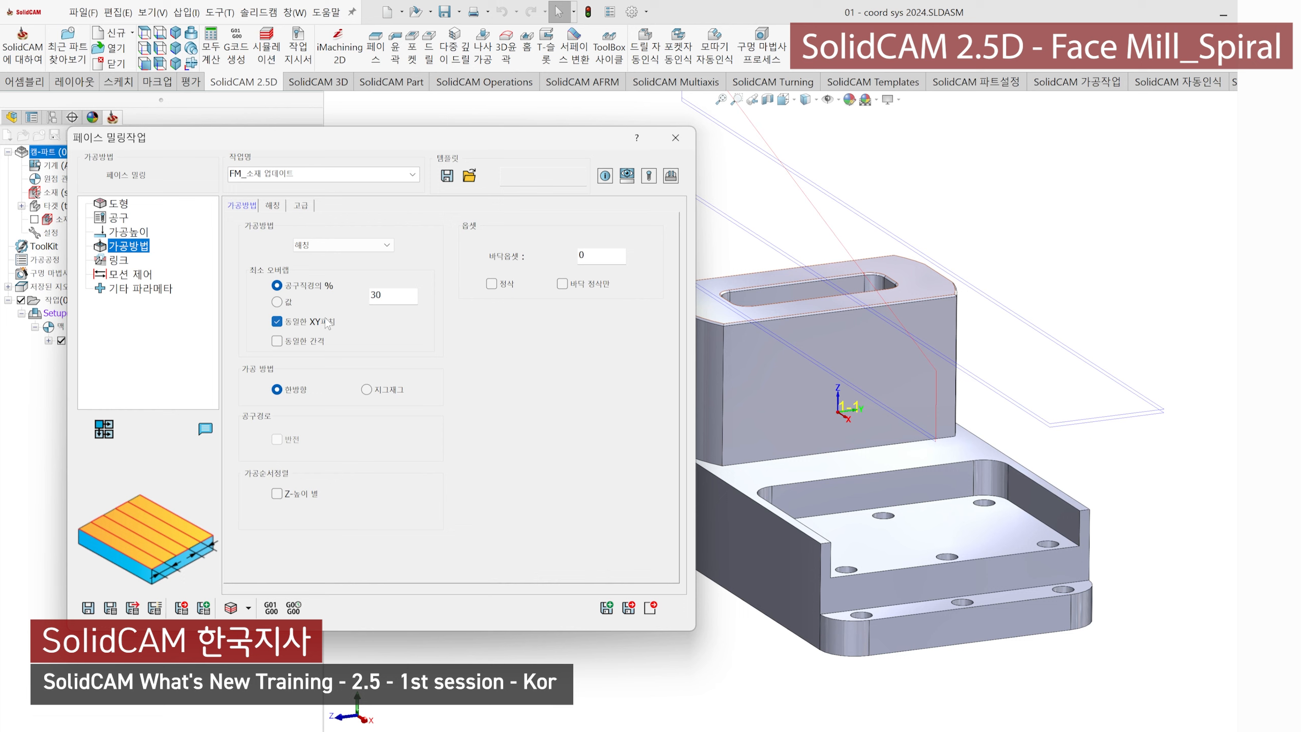
click(354, 245)
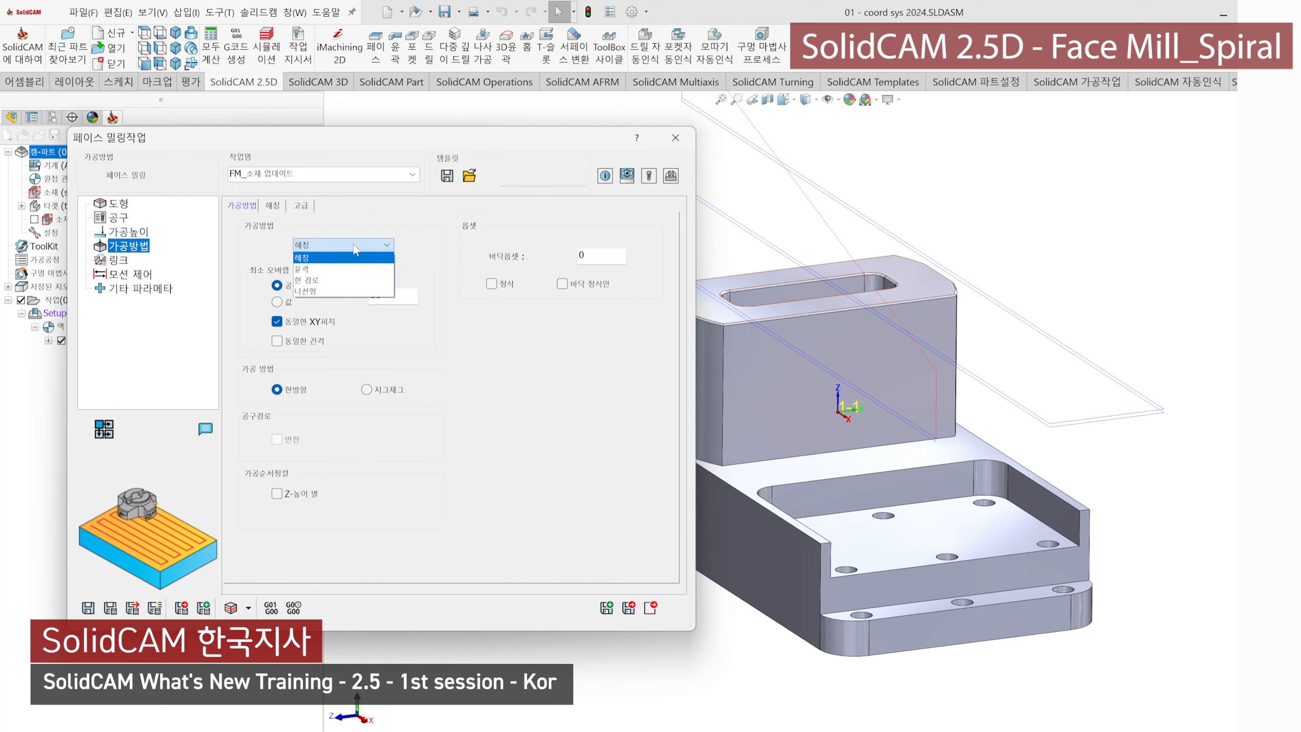
click(326, 290)
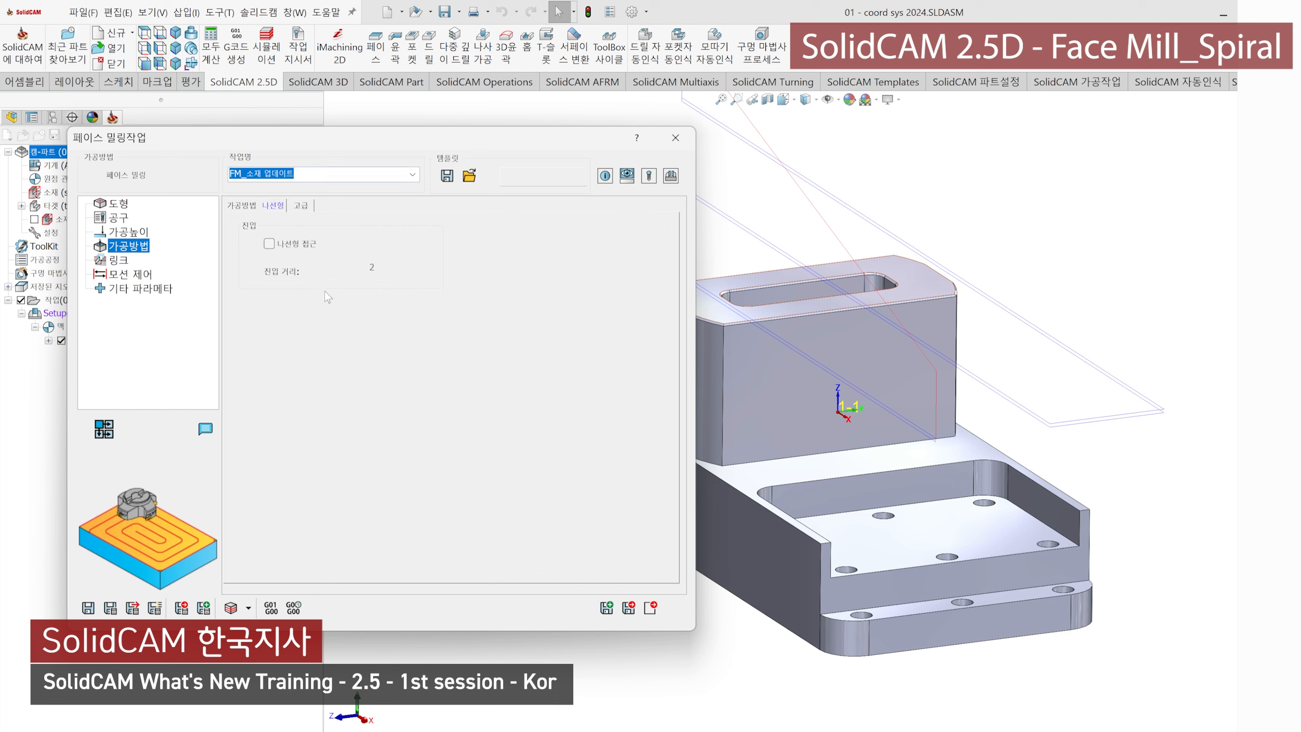
Step: Calculate the spiral face milling operation with the spiral approach option turned off and inspect the toolpath over the part
click(277, 245)
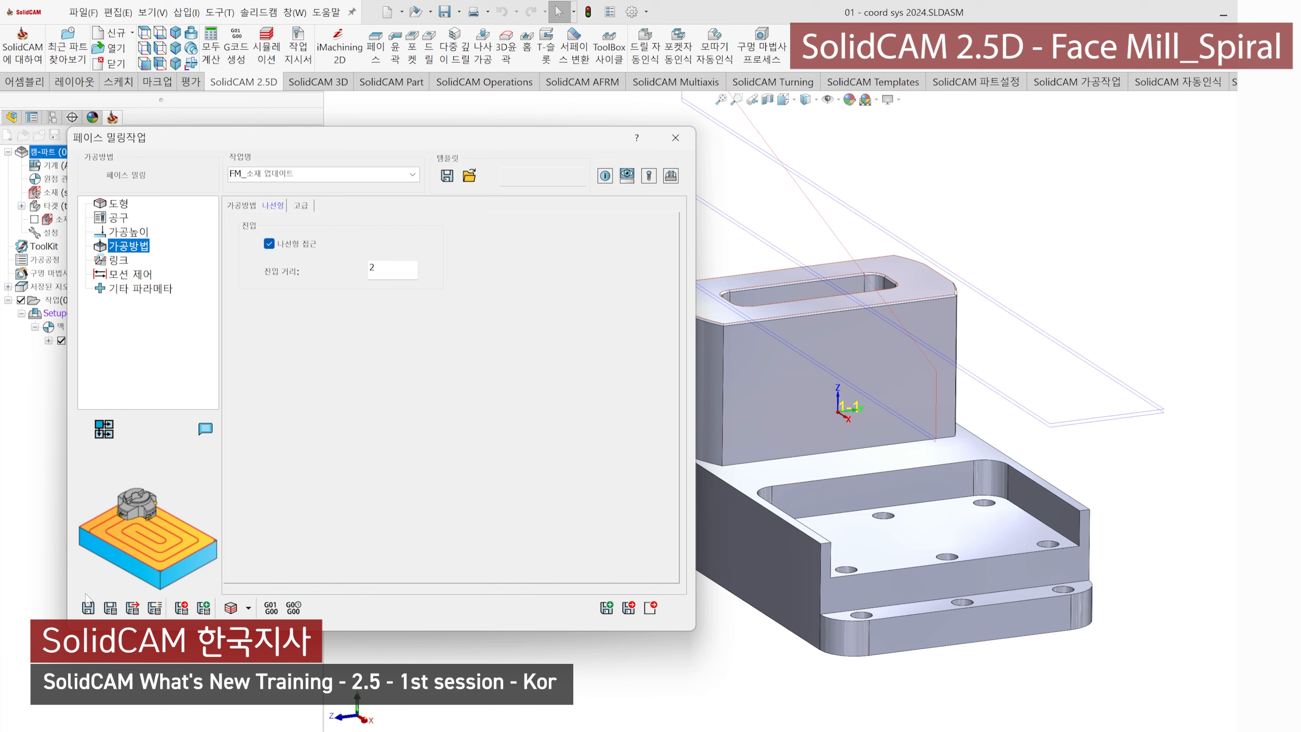
click(269, 244)
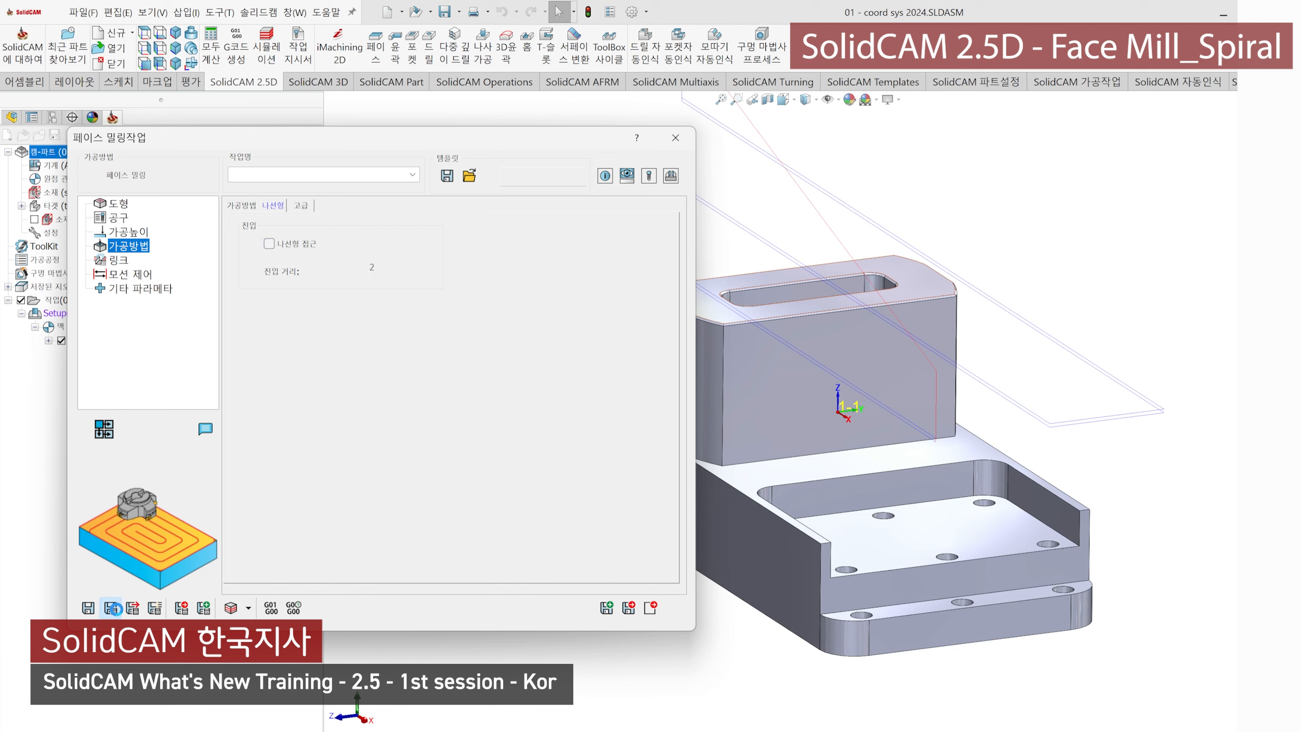
middle_drag(1045, 333, 821, 475)
scroll(746, 344, up, 3)
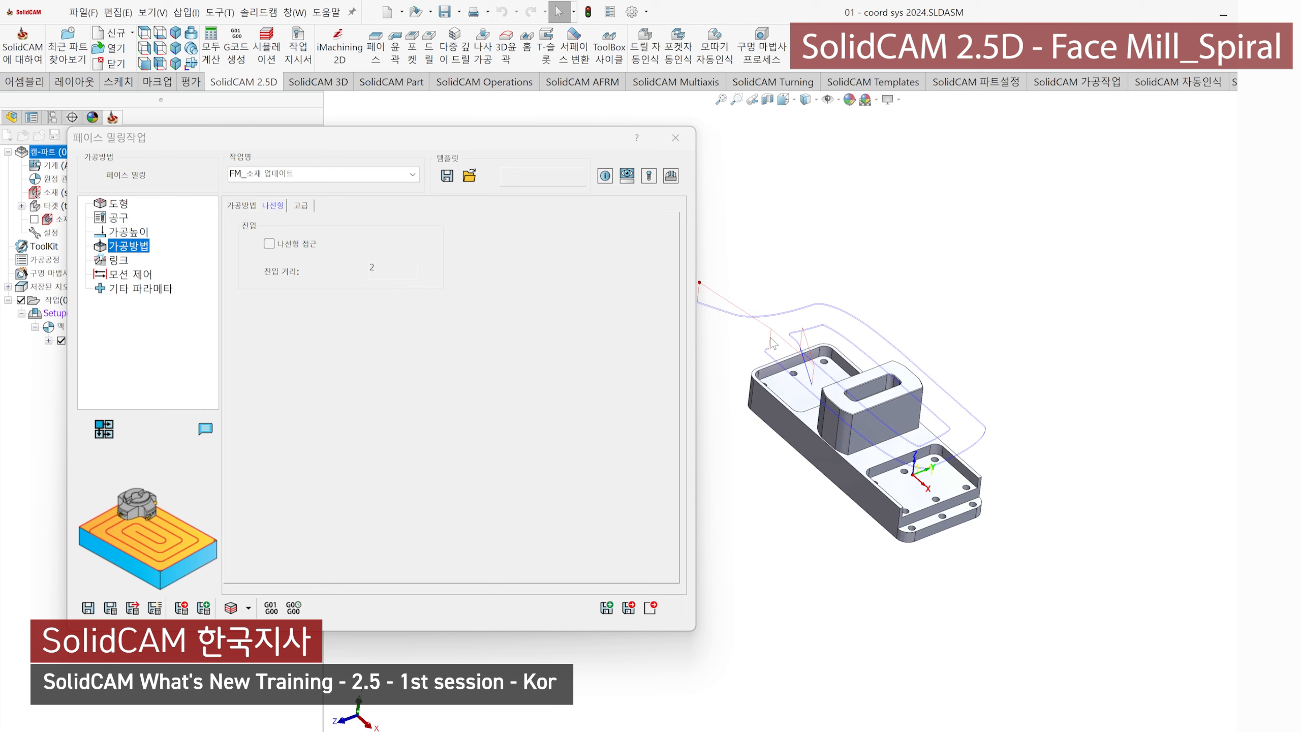
scroll(731, 310, down, 1)
ctrl+middle_drag(785, 340, 896, 327)
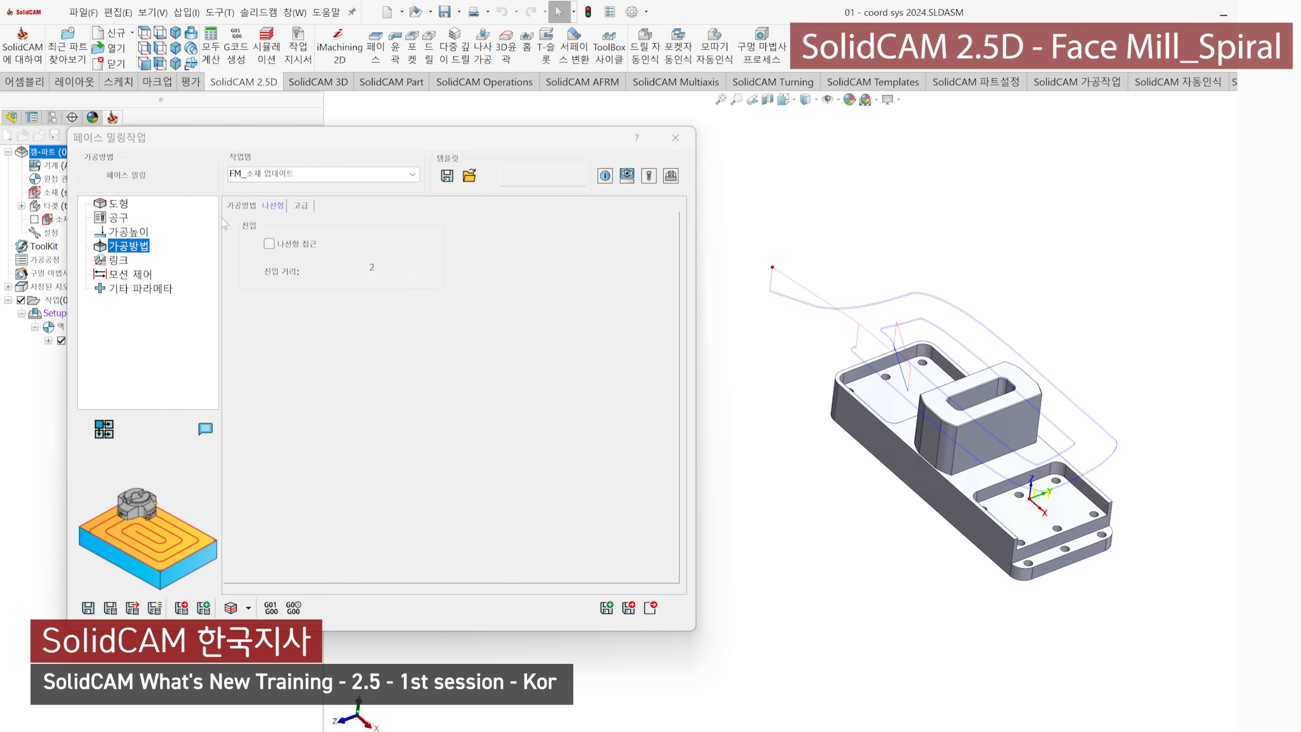
Step: Turn on the spiral approach option, recalculate the operation, and inspect the rounded entry and passes of the spiral toolpath
click(268, 244)
click(110, 610)
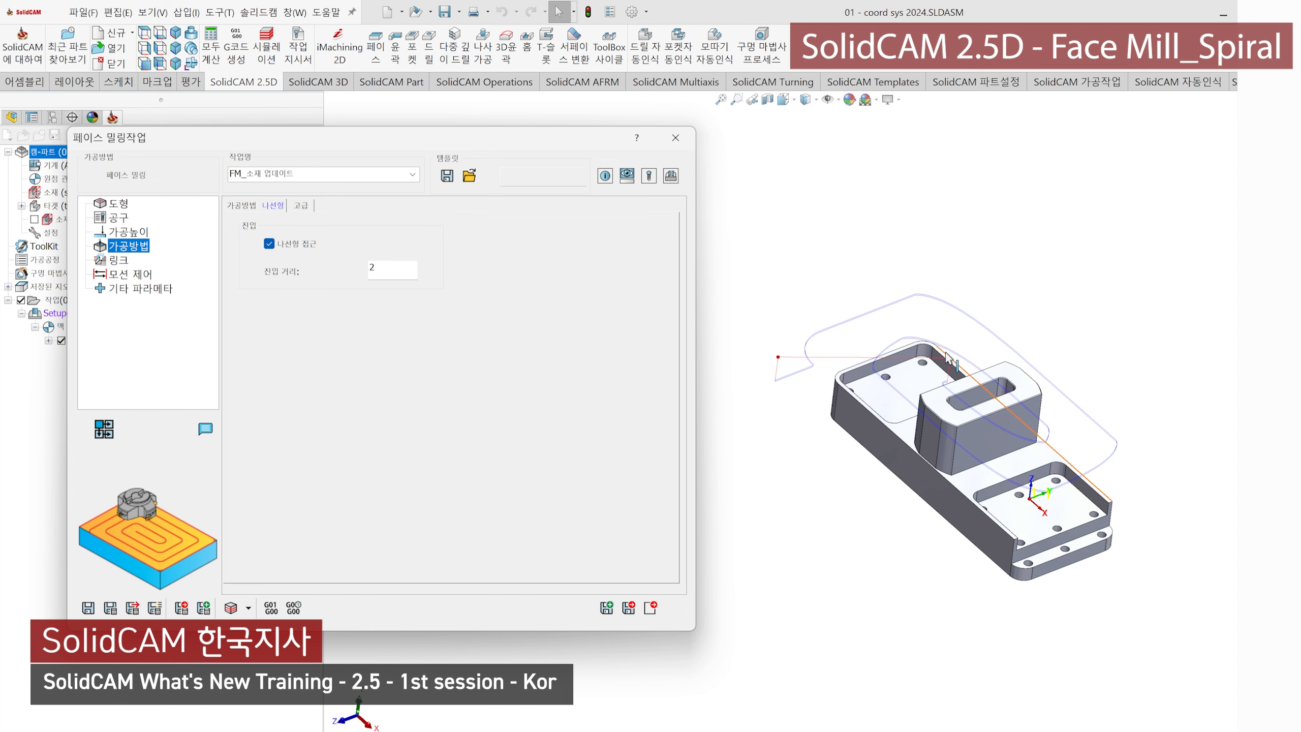
scroll(815, 373, down, 5)
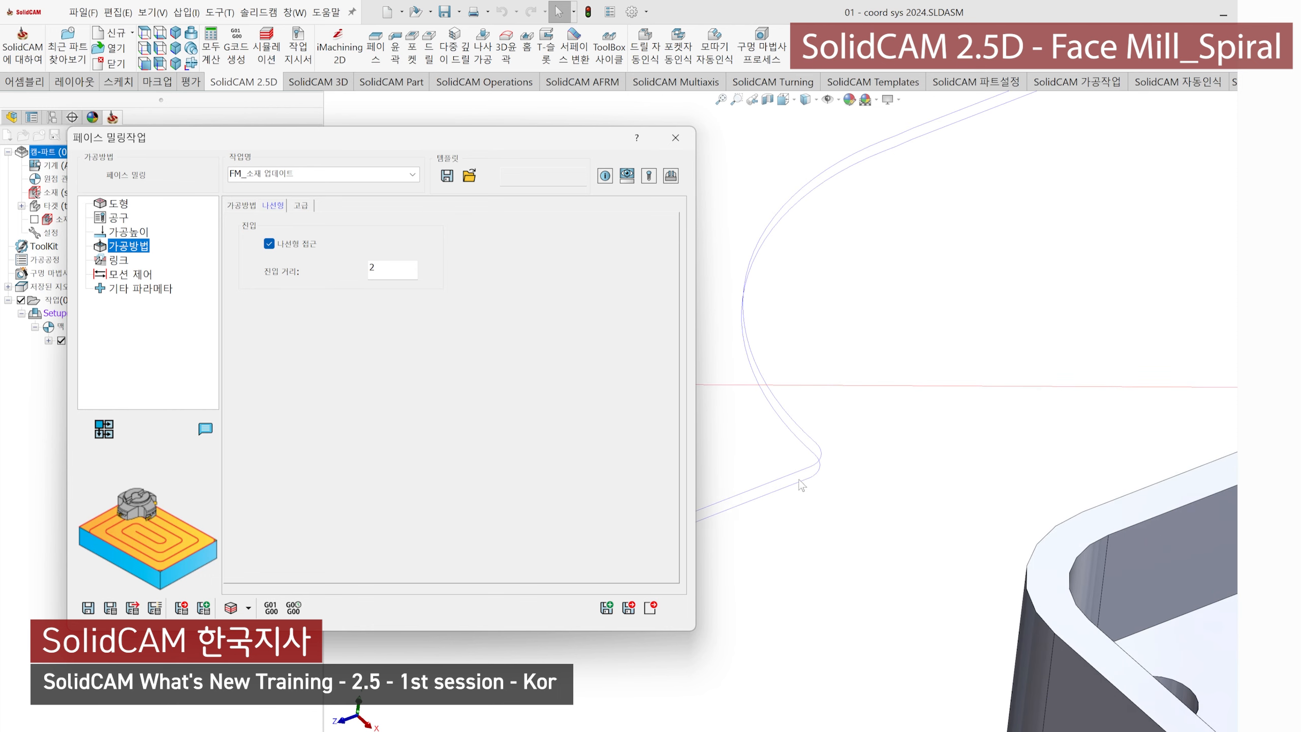
scroll(797, 418, up, 7)
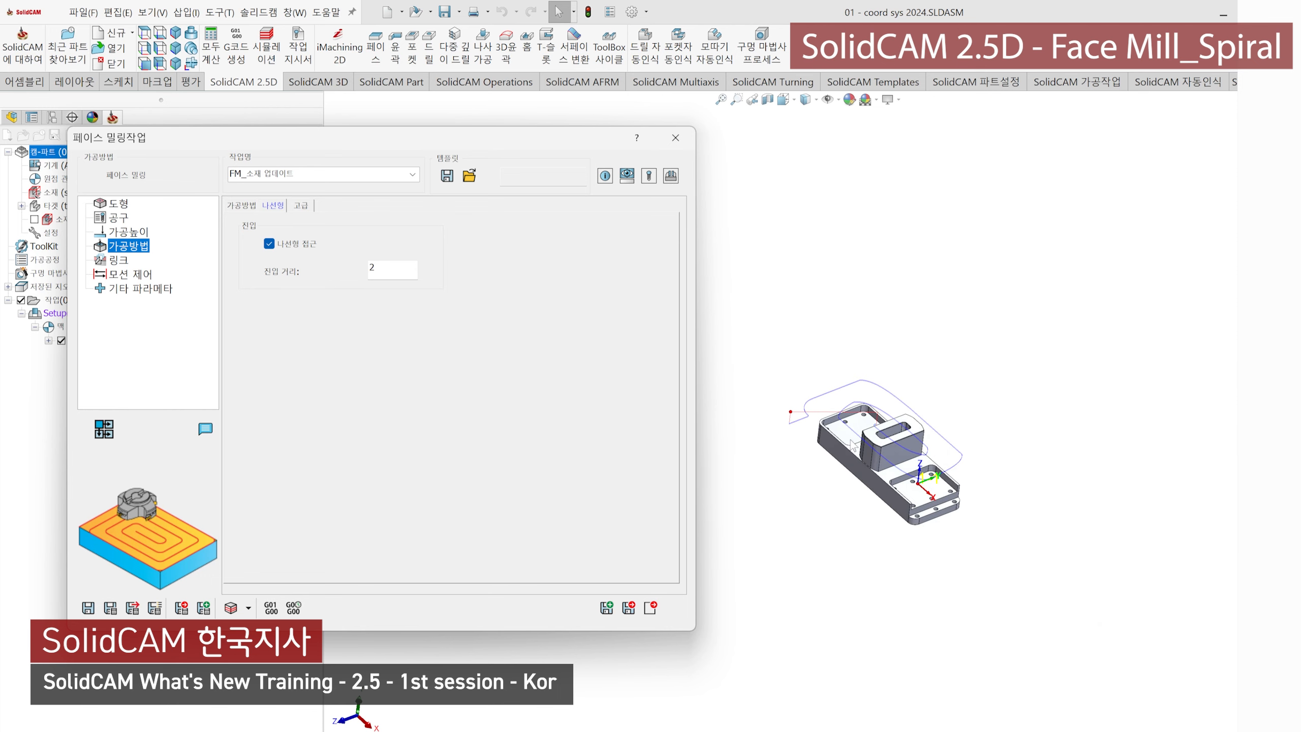
scroll(799, 415, down, 2)
scroll(802, 413, up, 1)
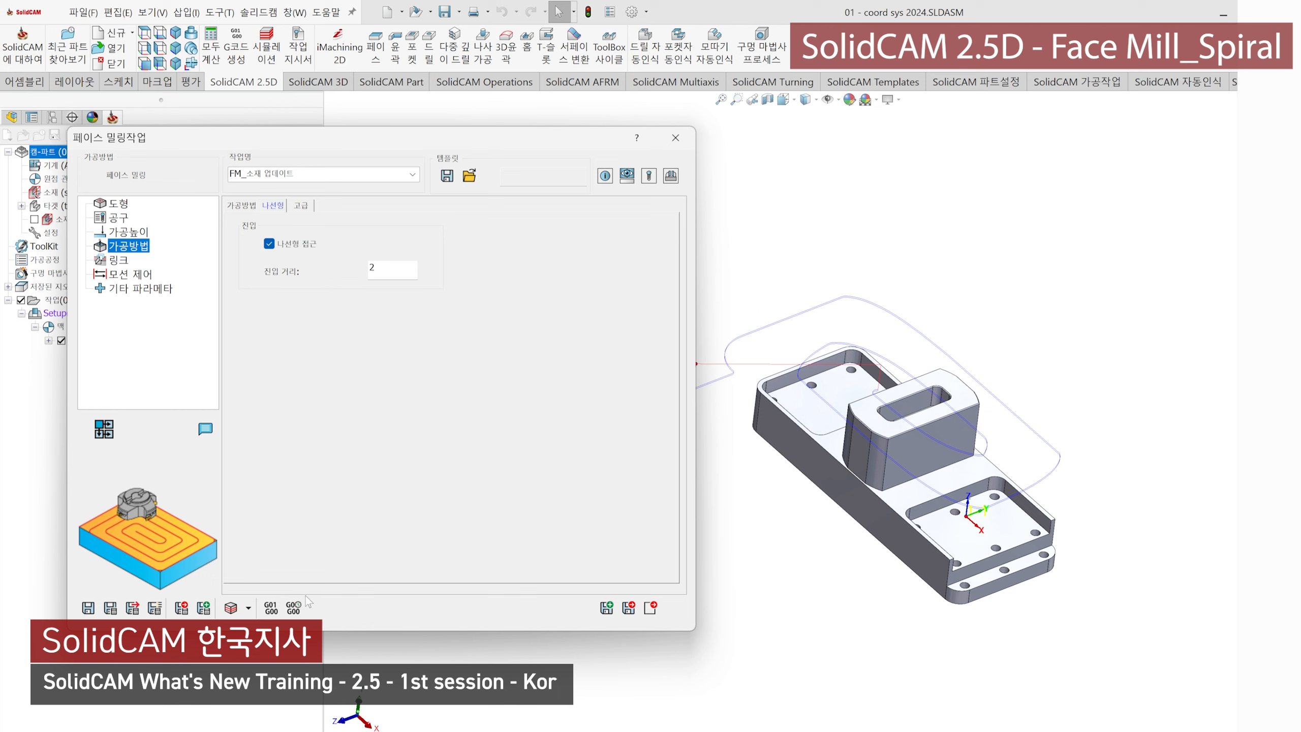
Step: Play the simulation of the spiral face milling operation at a slightly higher speed, pause it on the last passes, and end it
click(232, 609)
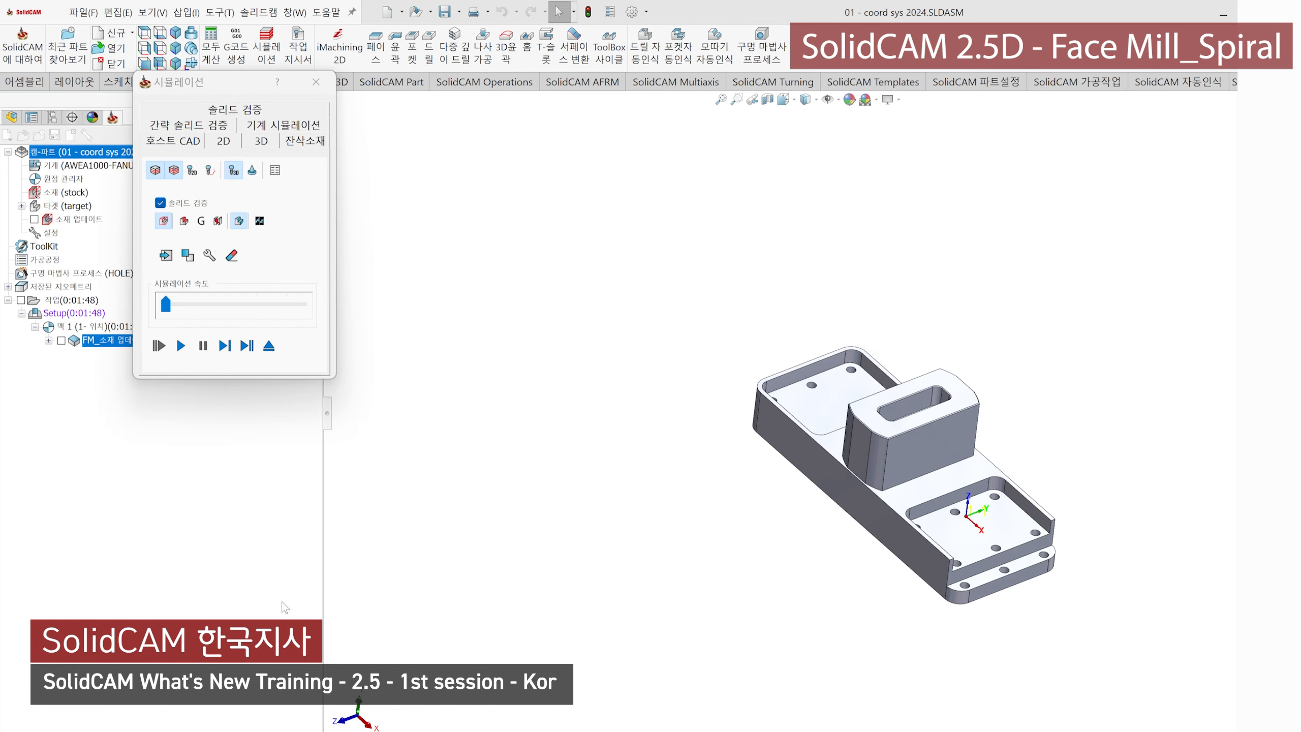
scroll(1002, 490, down, 2)
middle_drag(999, 461, 999, 393)
scroll(999, 392, down, 2)
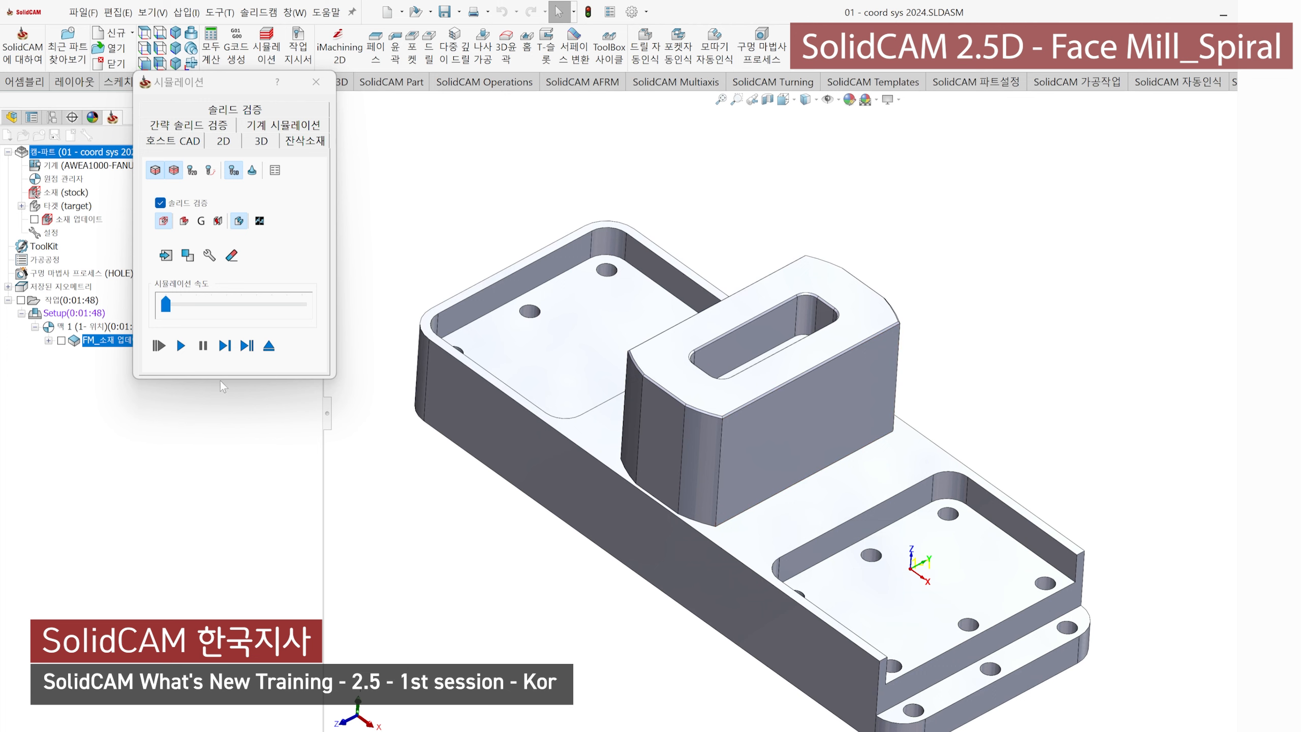
click(180, 346)
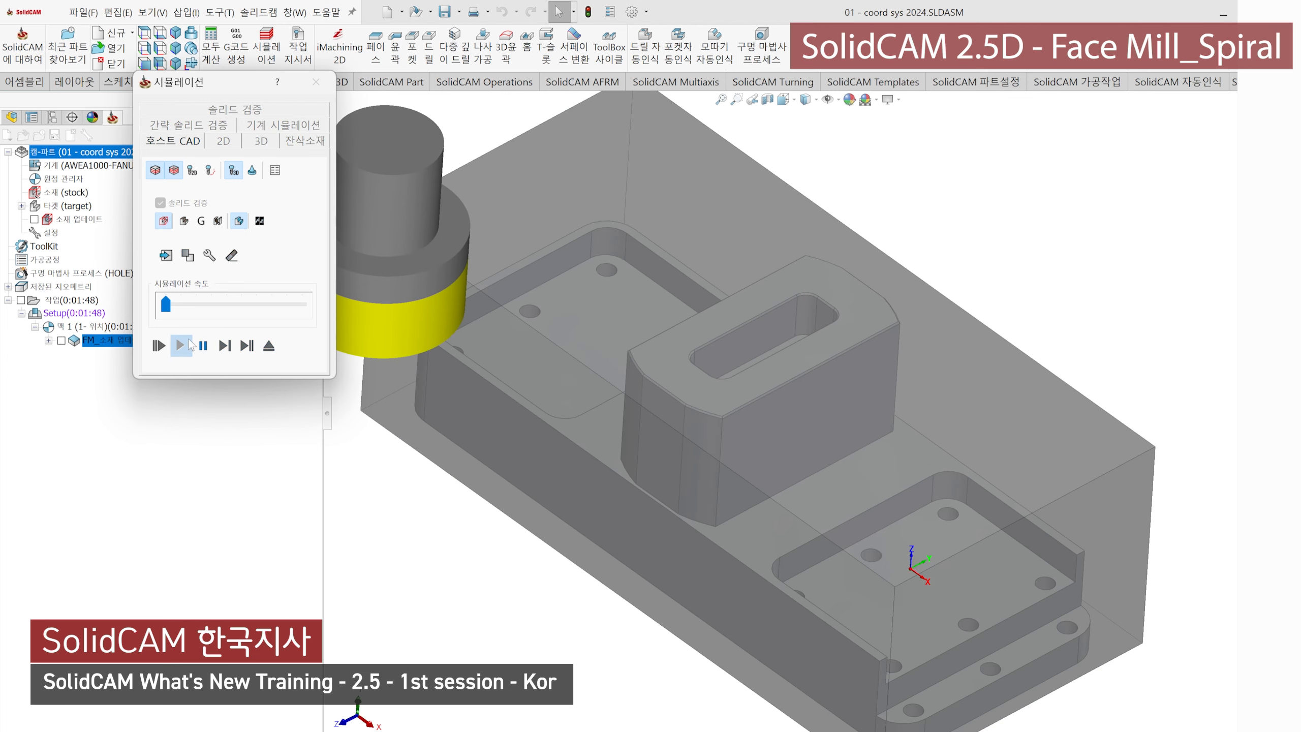
drag(166, 304, 180, 306)
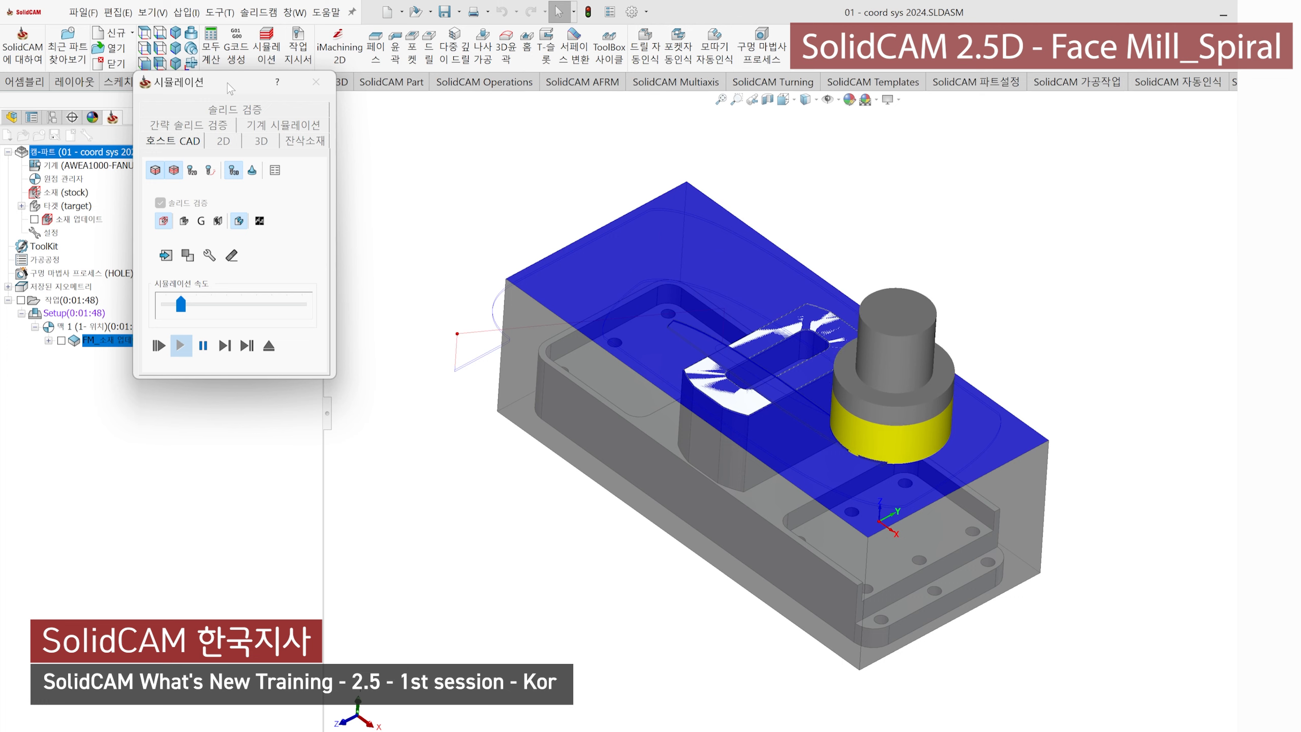
click(203, 345)
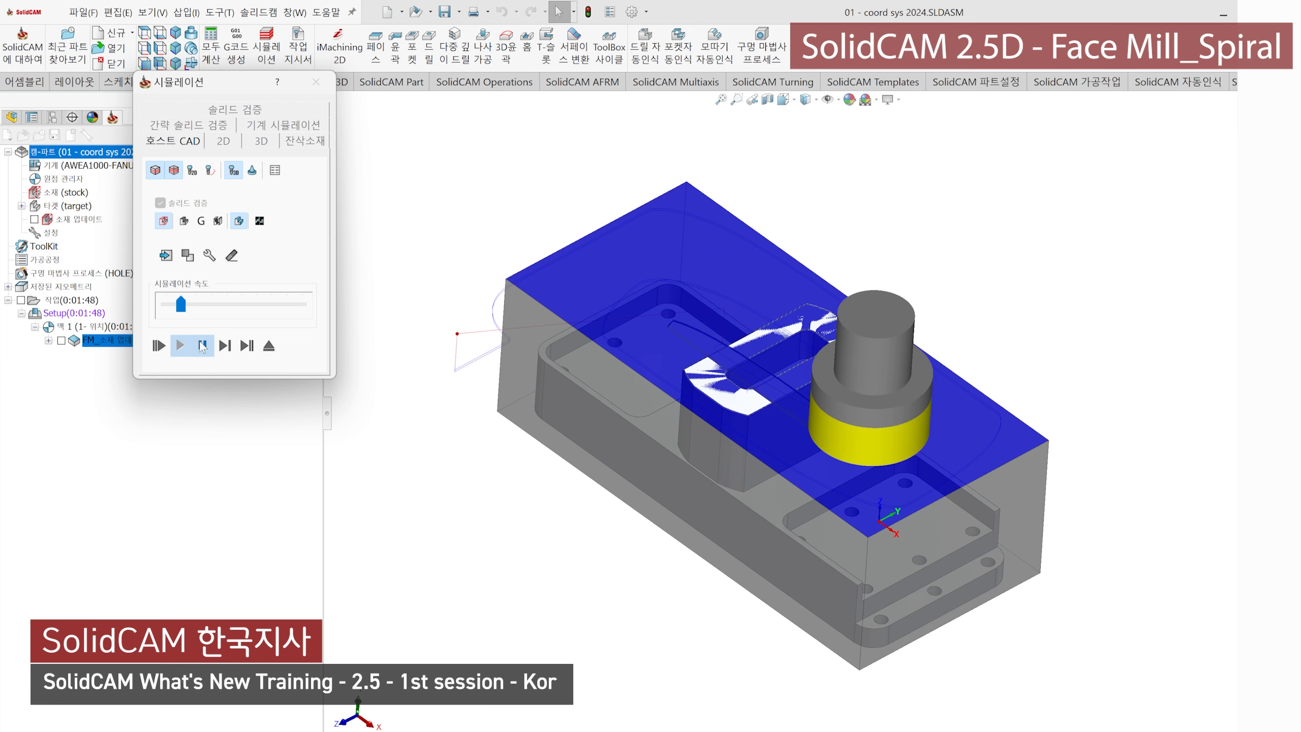
click(316, 83)
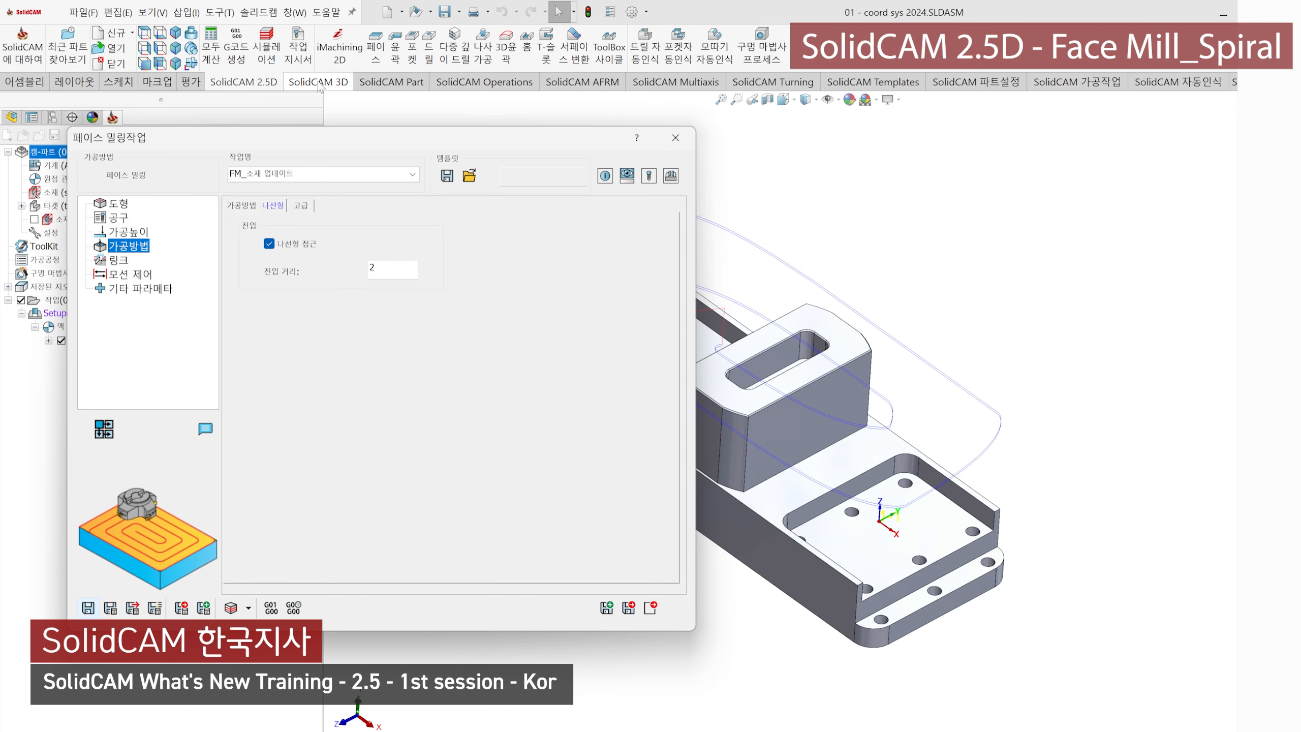
Step: Change the face milling technology from spiral back to hatch (해칭), recalculate the toolpath, and close the operation
click(247, 207)
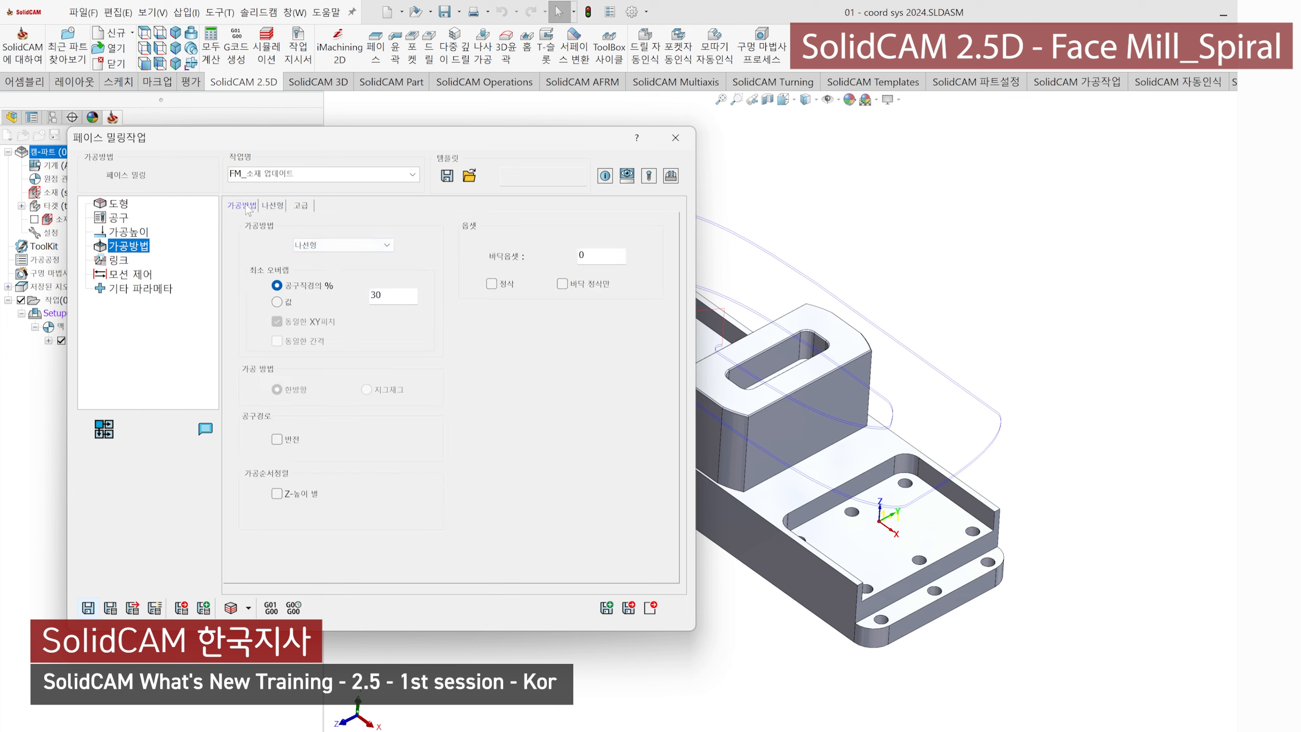
click(330, 246)
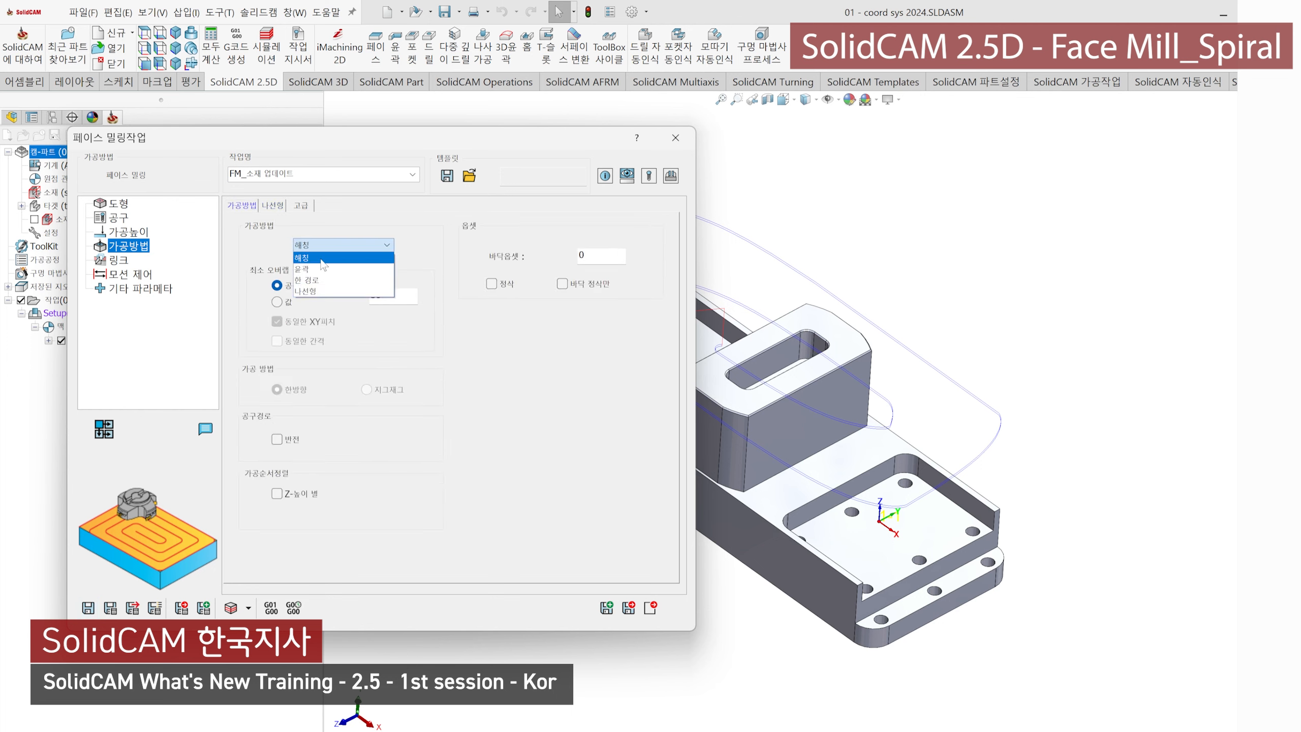
click(322, 258)
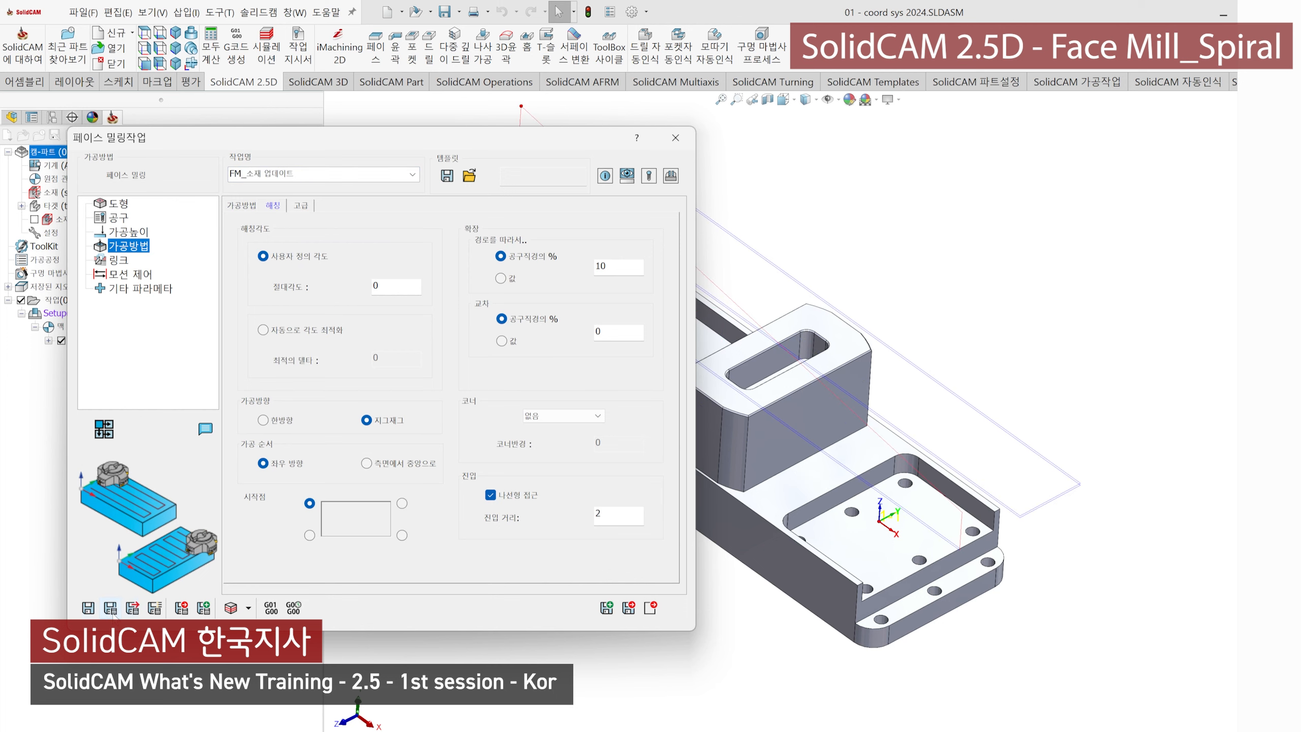
click(675, 139)
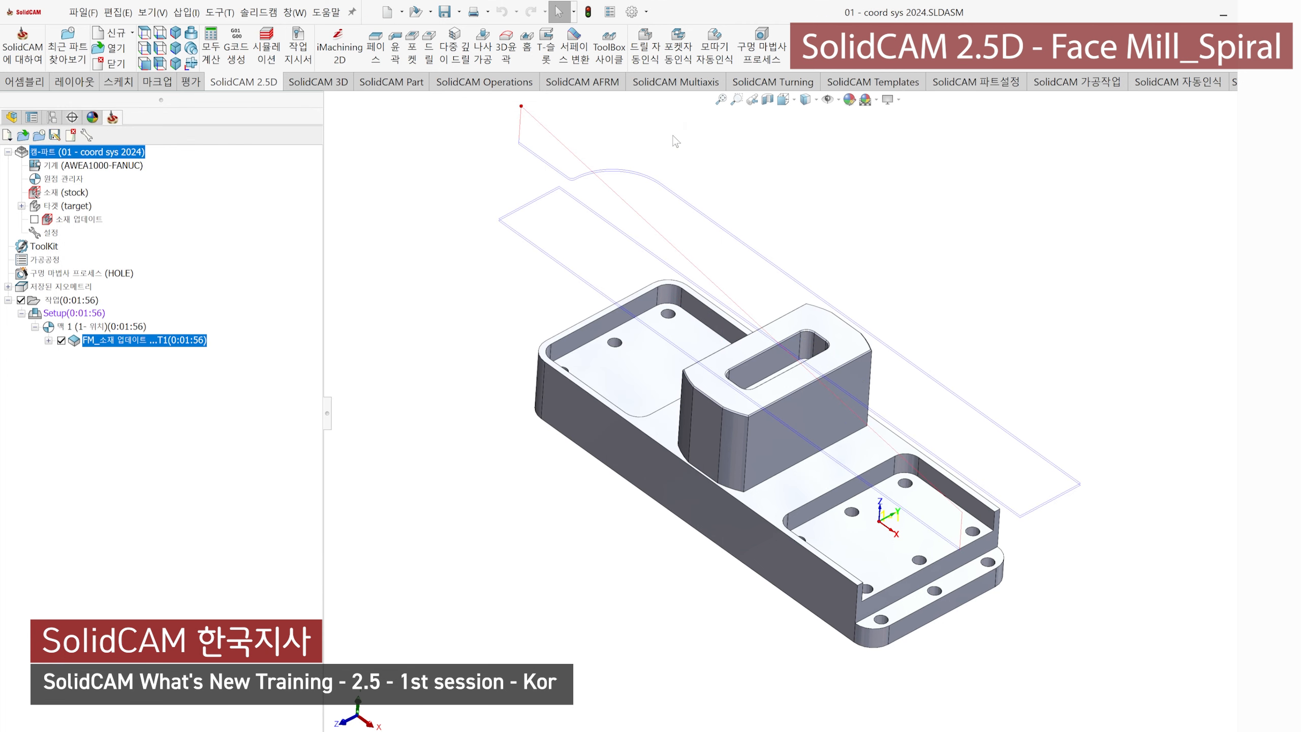
Step: Reopen the face milling operation, turn off the spiral approach (나선형 접근) for the hatch passes, recalculate, and close it
double_click(114, 340)
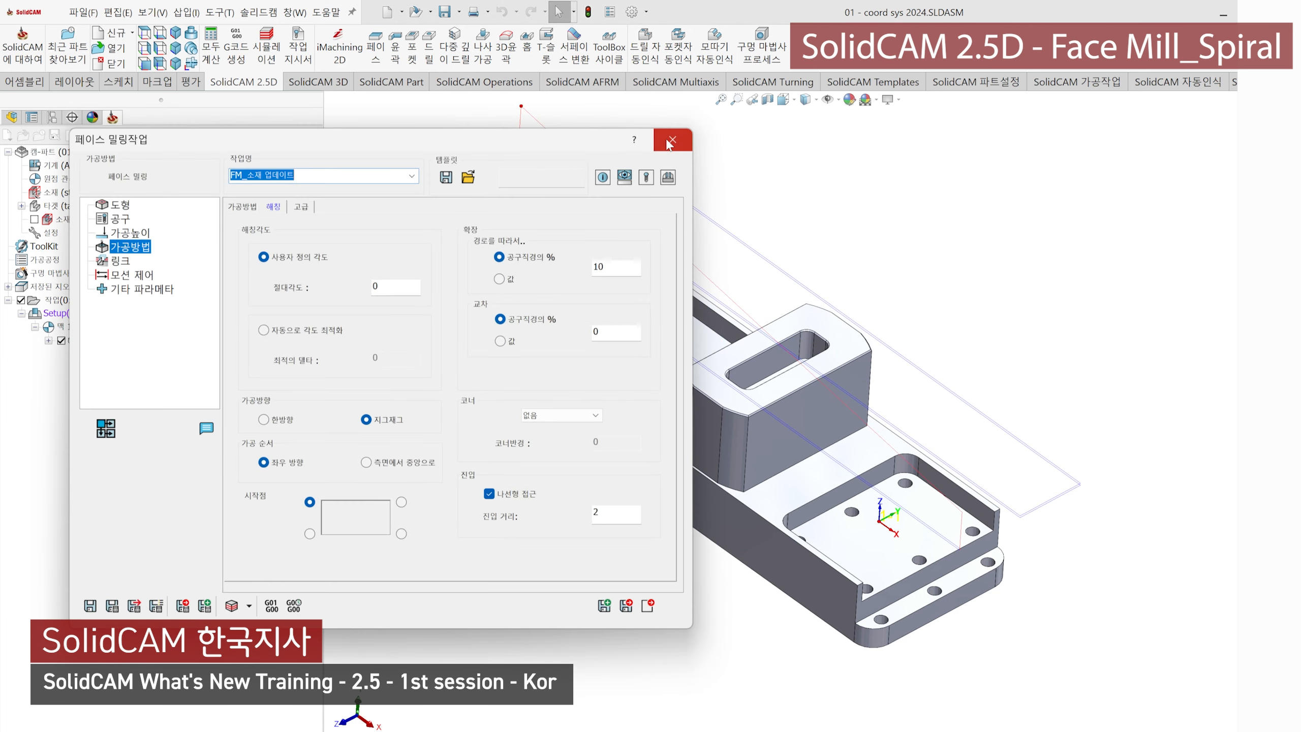
click(303, 207)
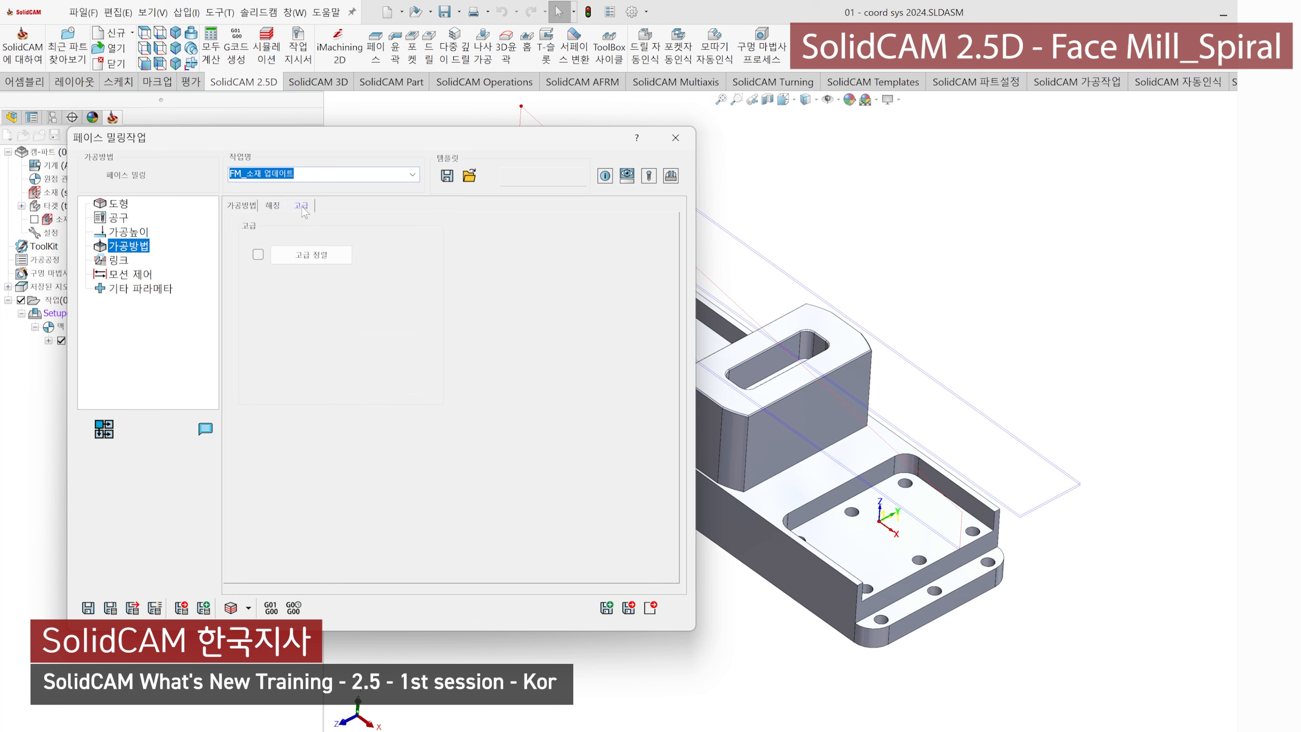
click(272, 206)
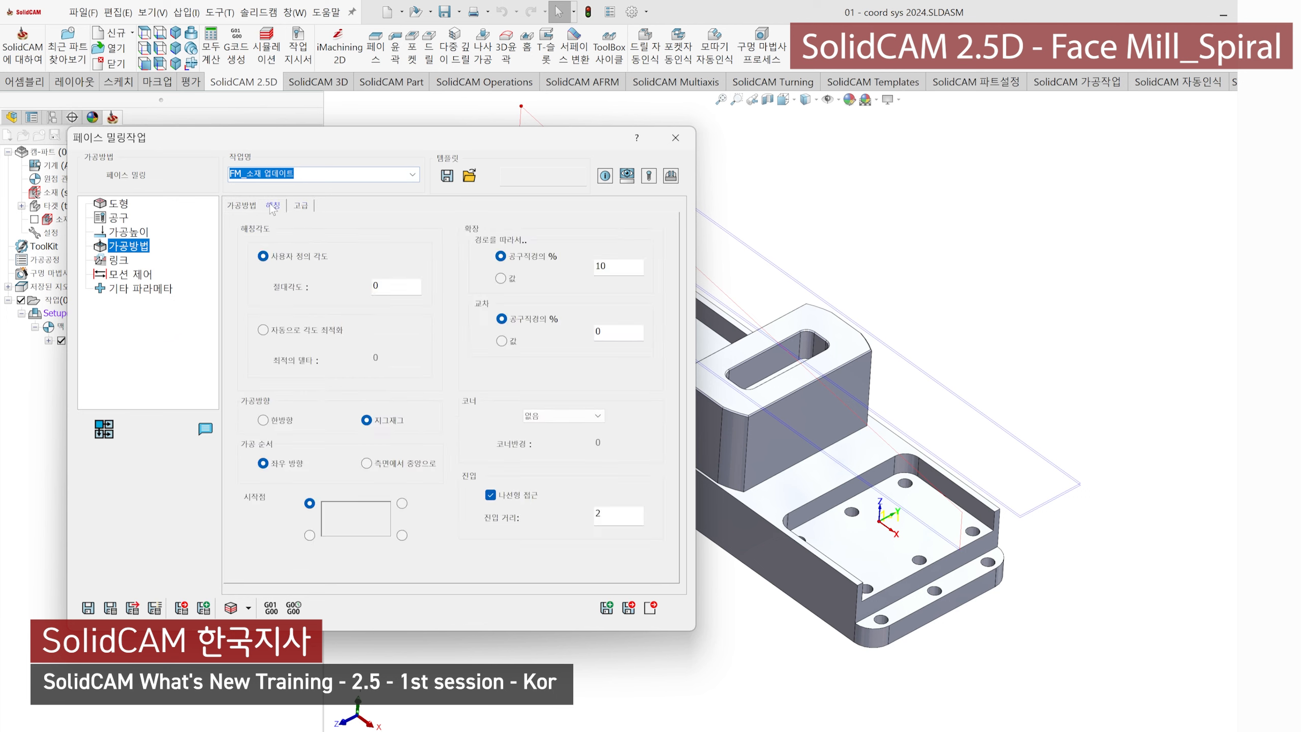
click(241, 206)
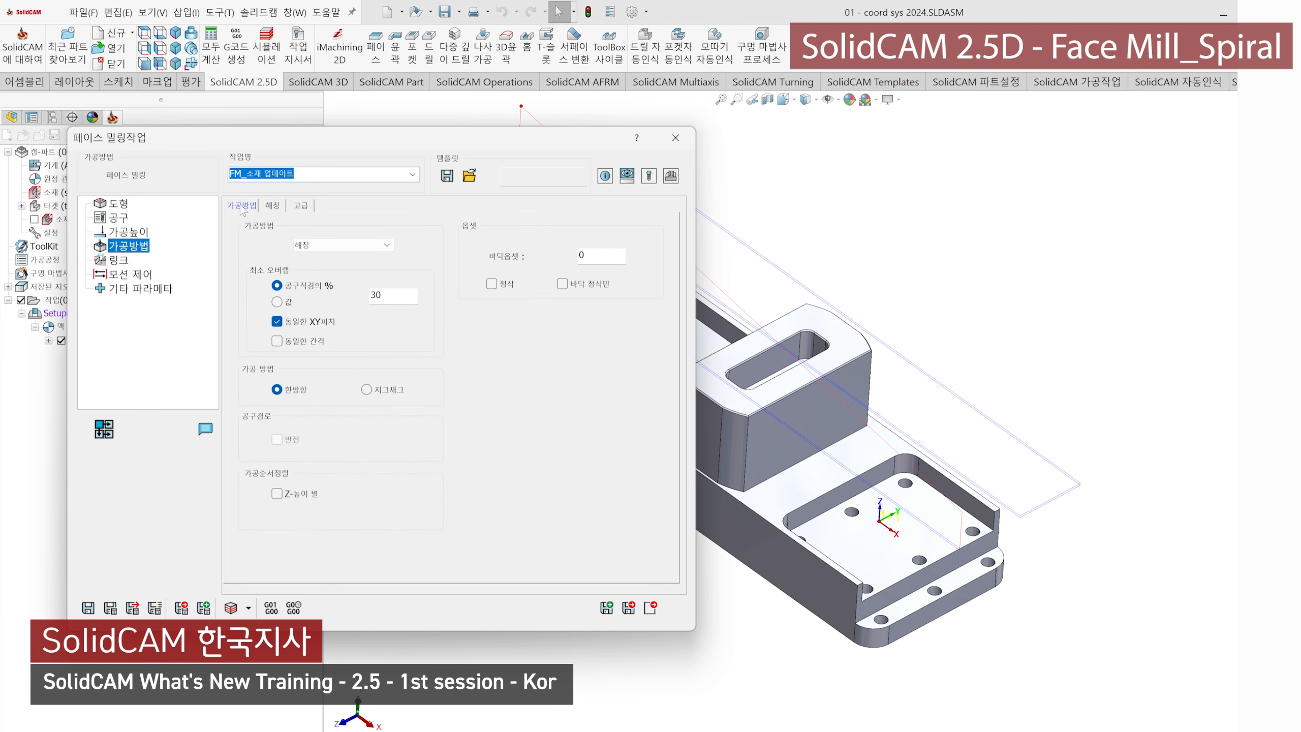
click(270, 205)
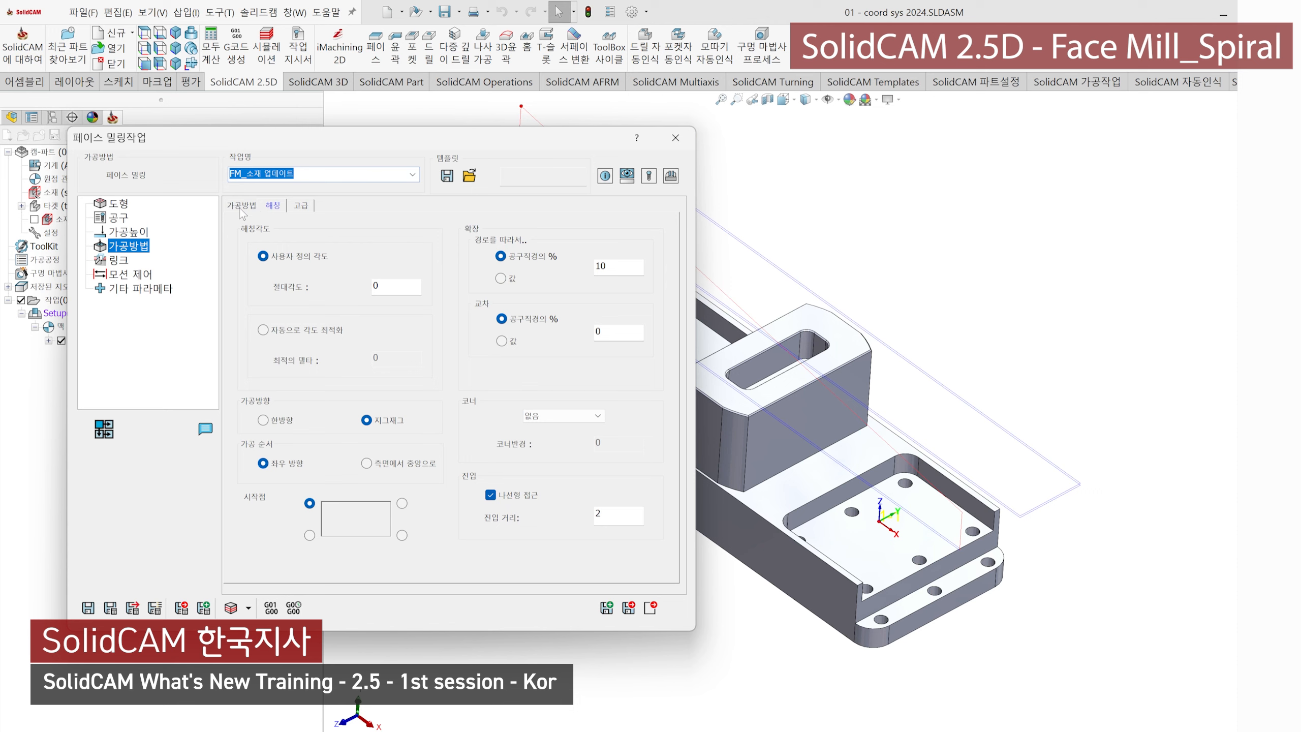
click(516, 495)
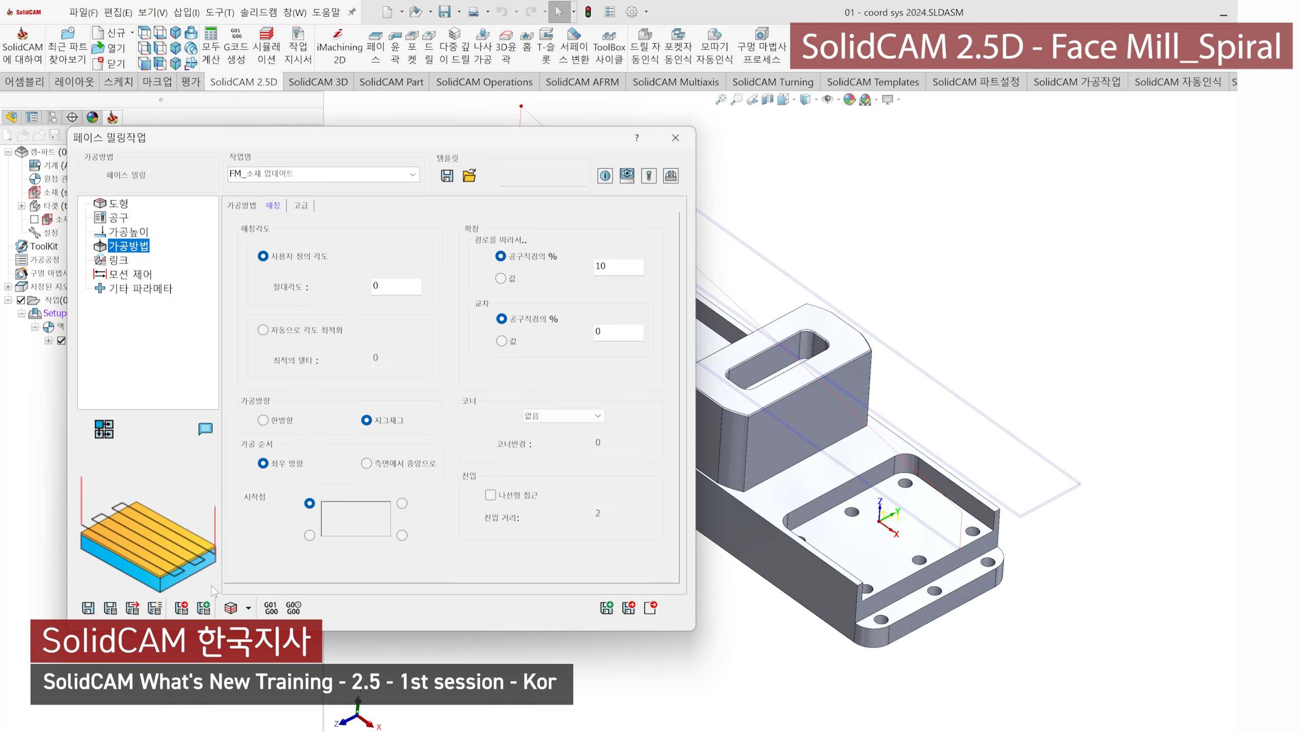
click(241, 205)
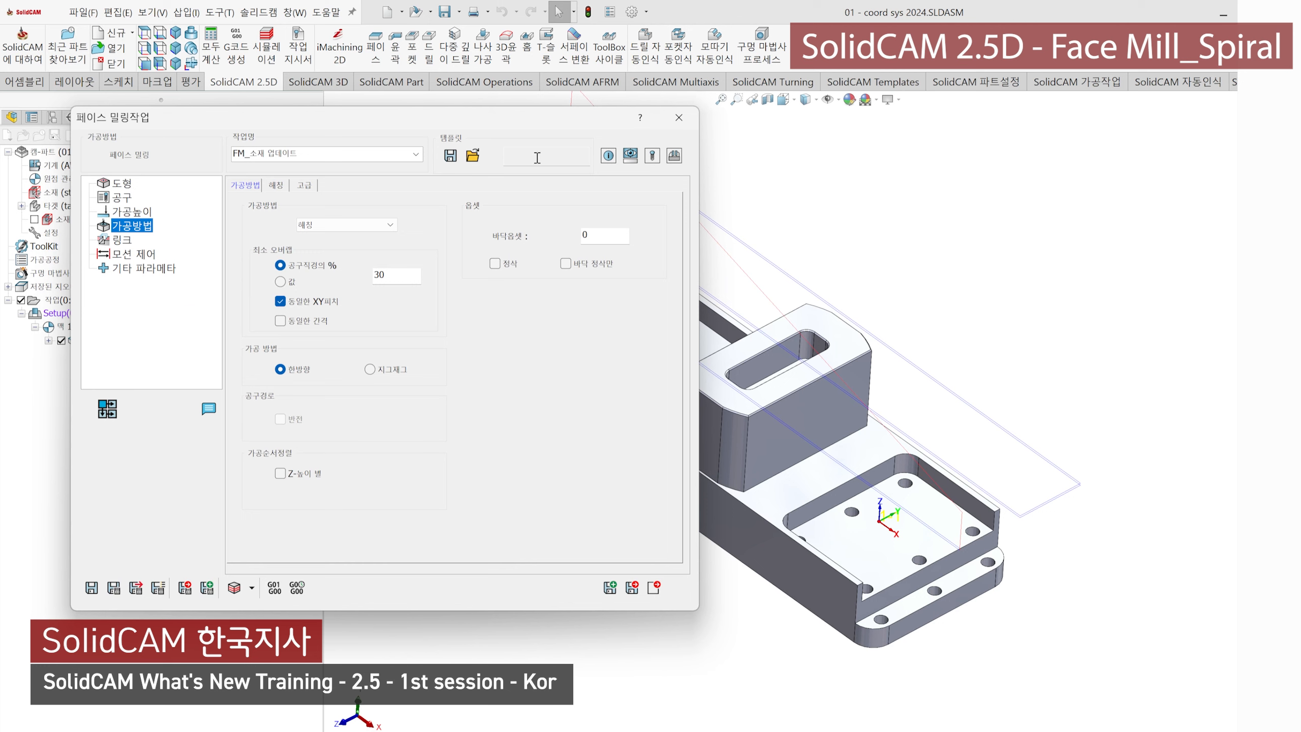
click(679, 117)
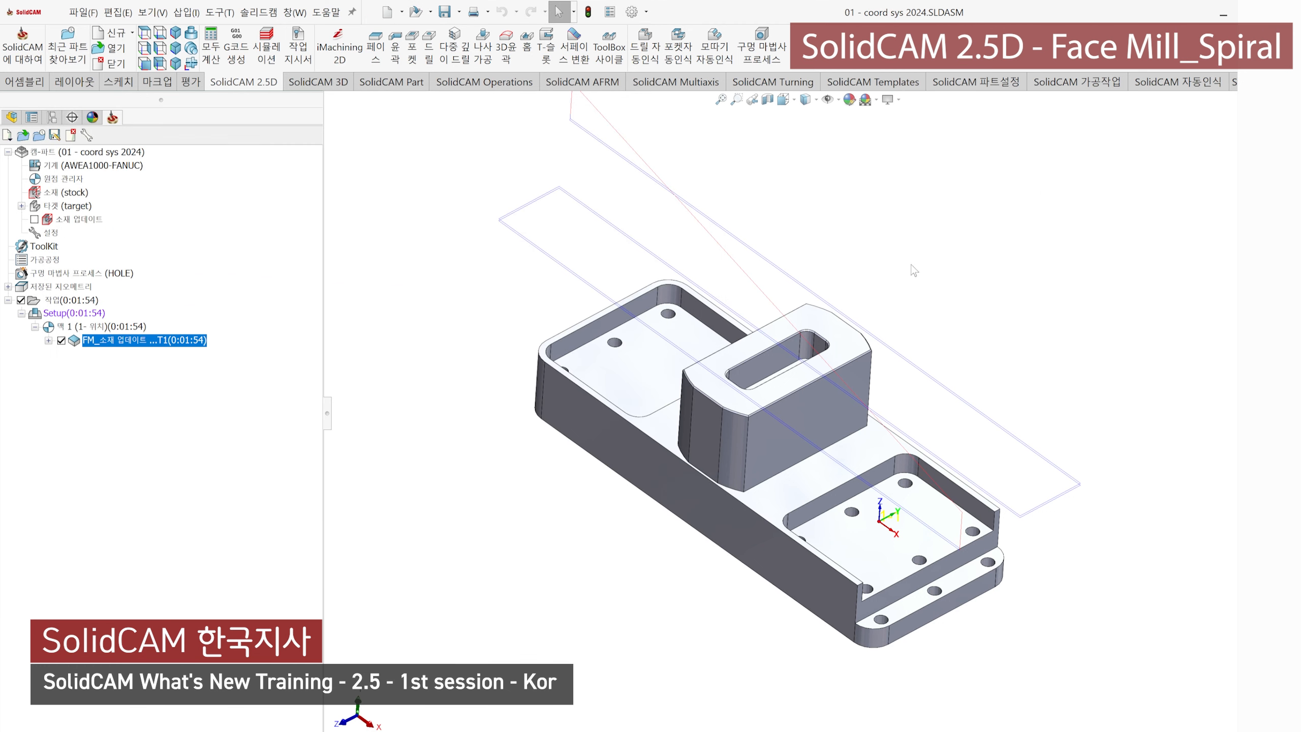
Step: Set the 50 mm face mill's taper angle (A) to 45° in the ToolKit with the tool preview shown, and save the tool
double_click(44, 246)
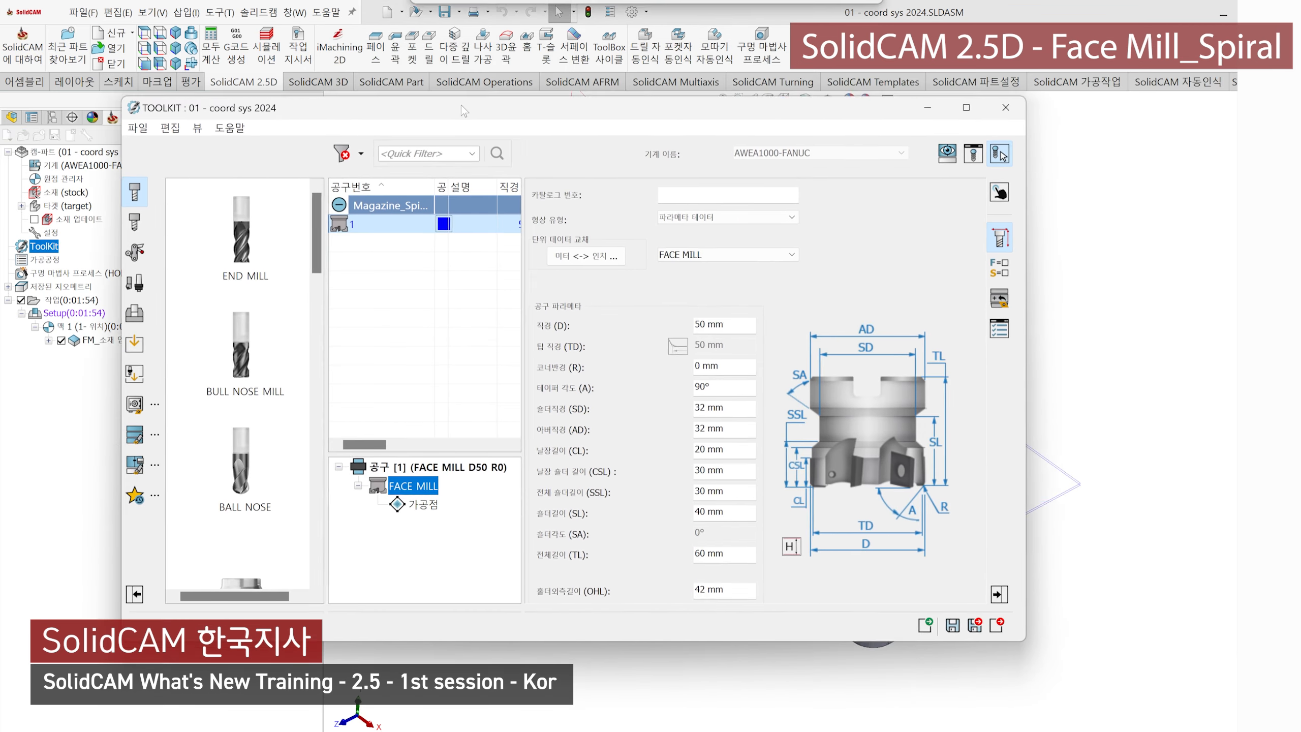
click(925, 164)
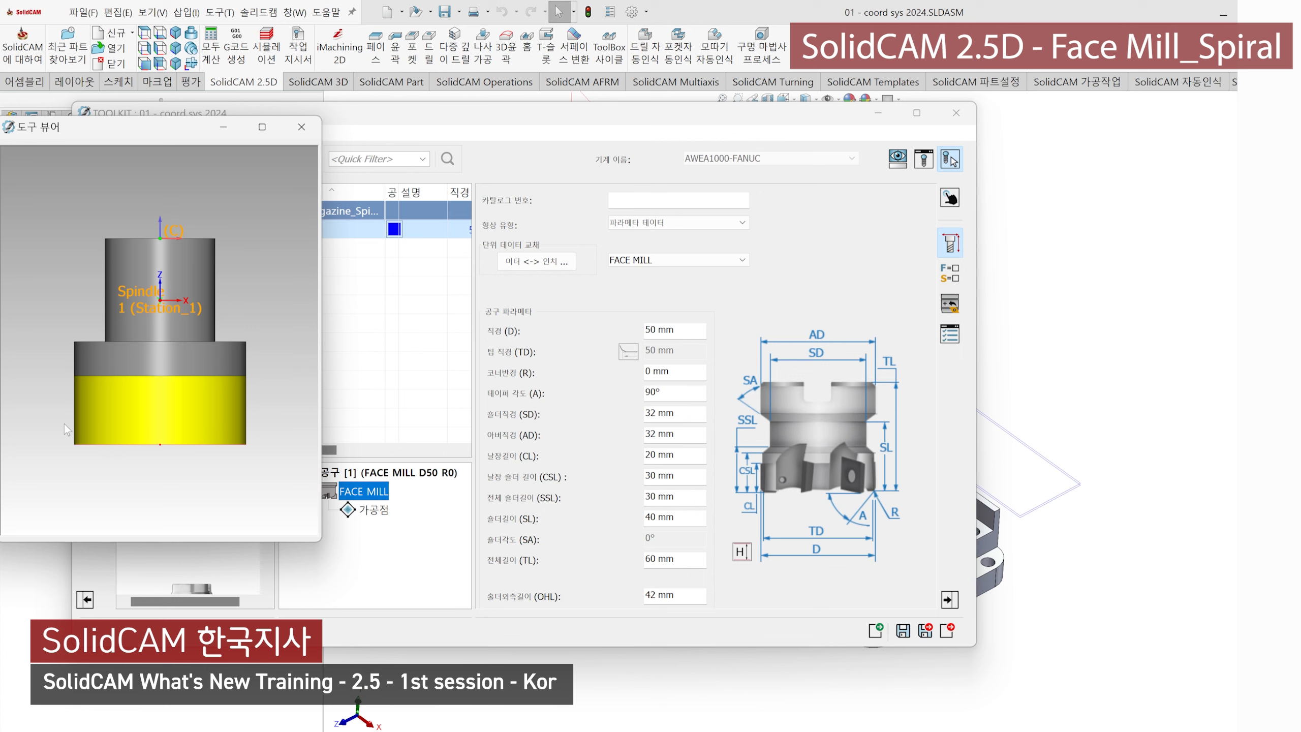
click(667, 391)
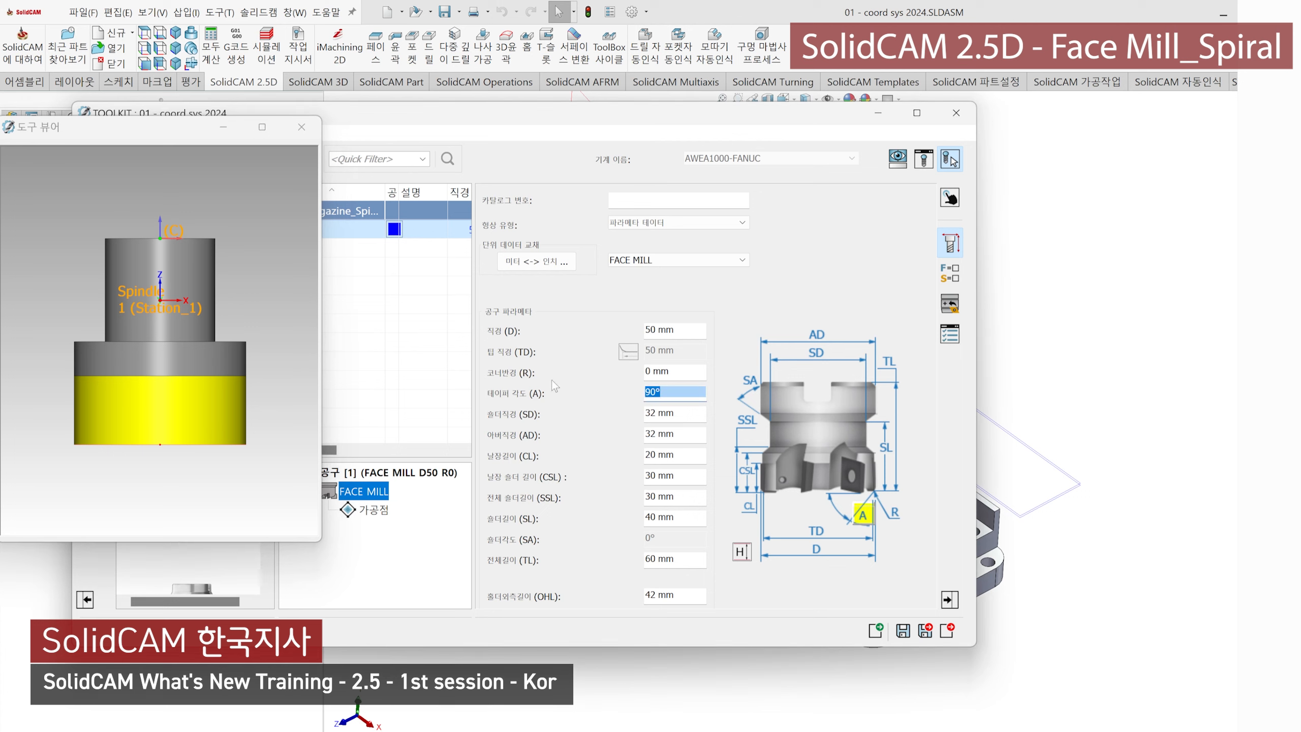
text(45)
click(702, 413)
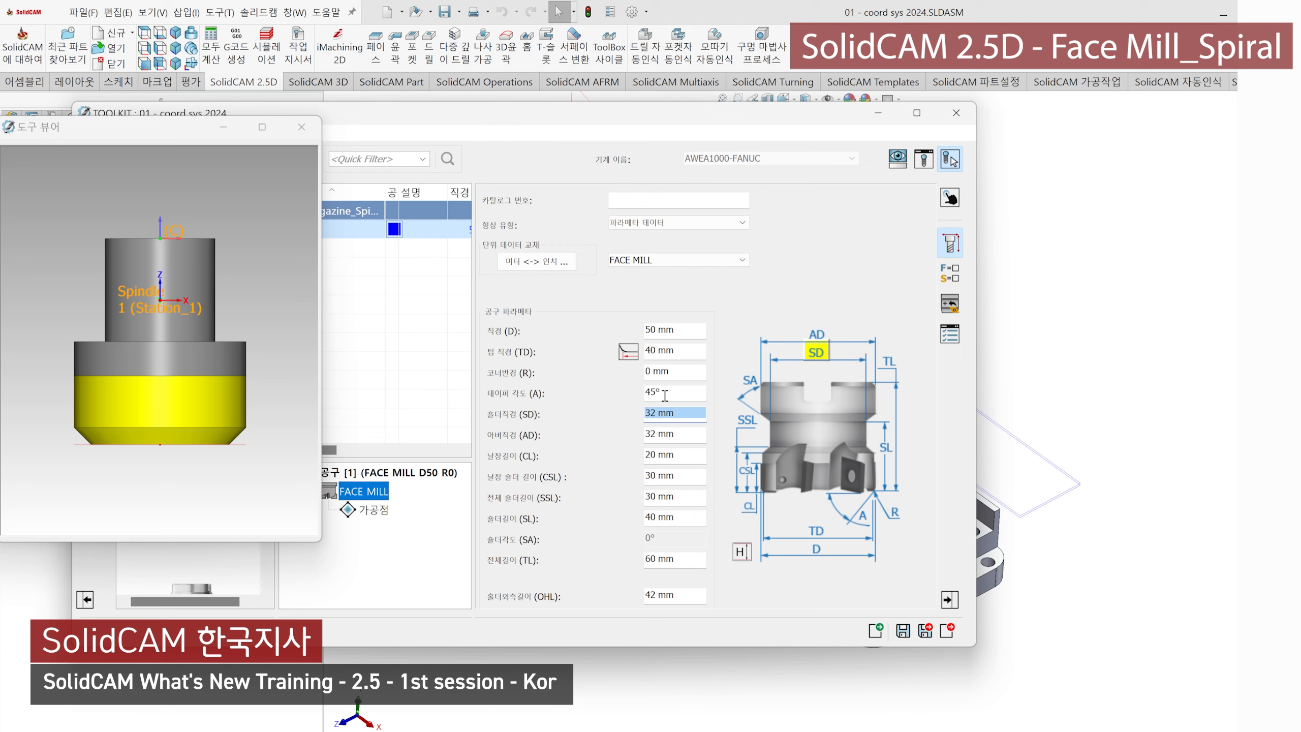
click(677, 357)
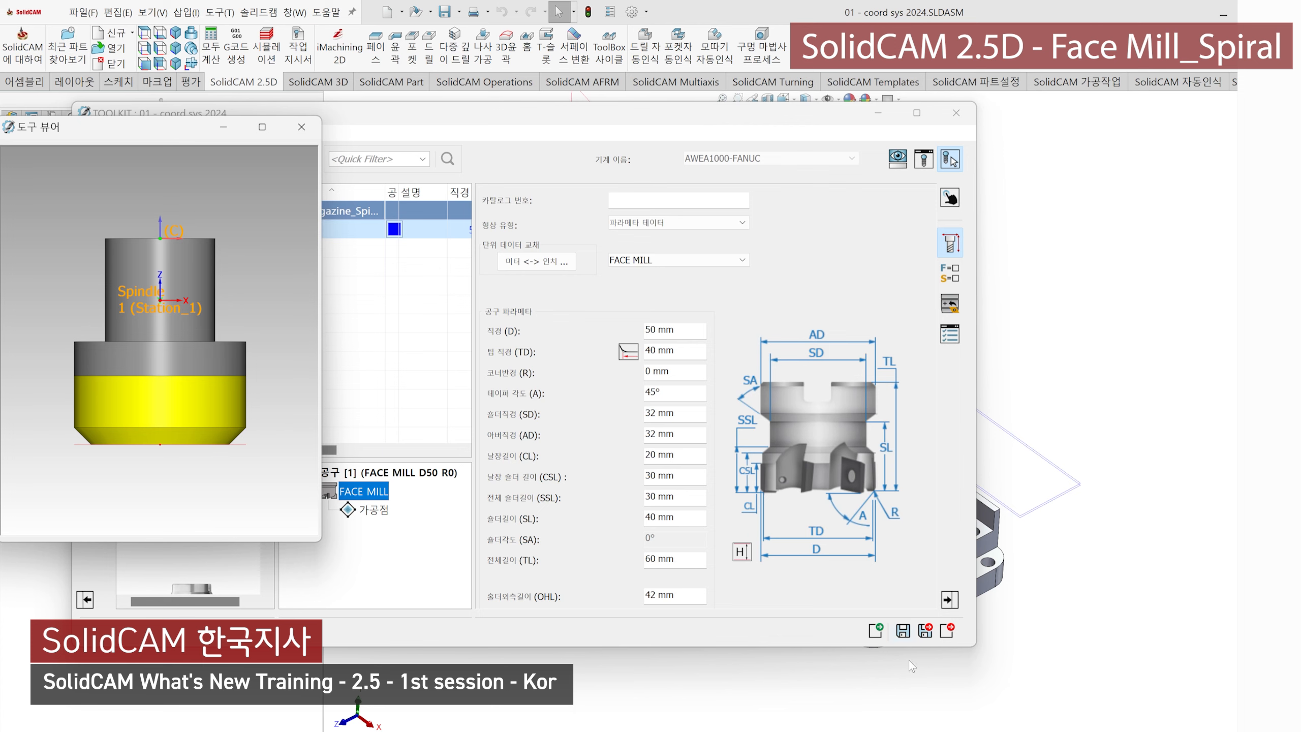
click(903, 631)
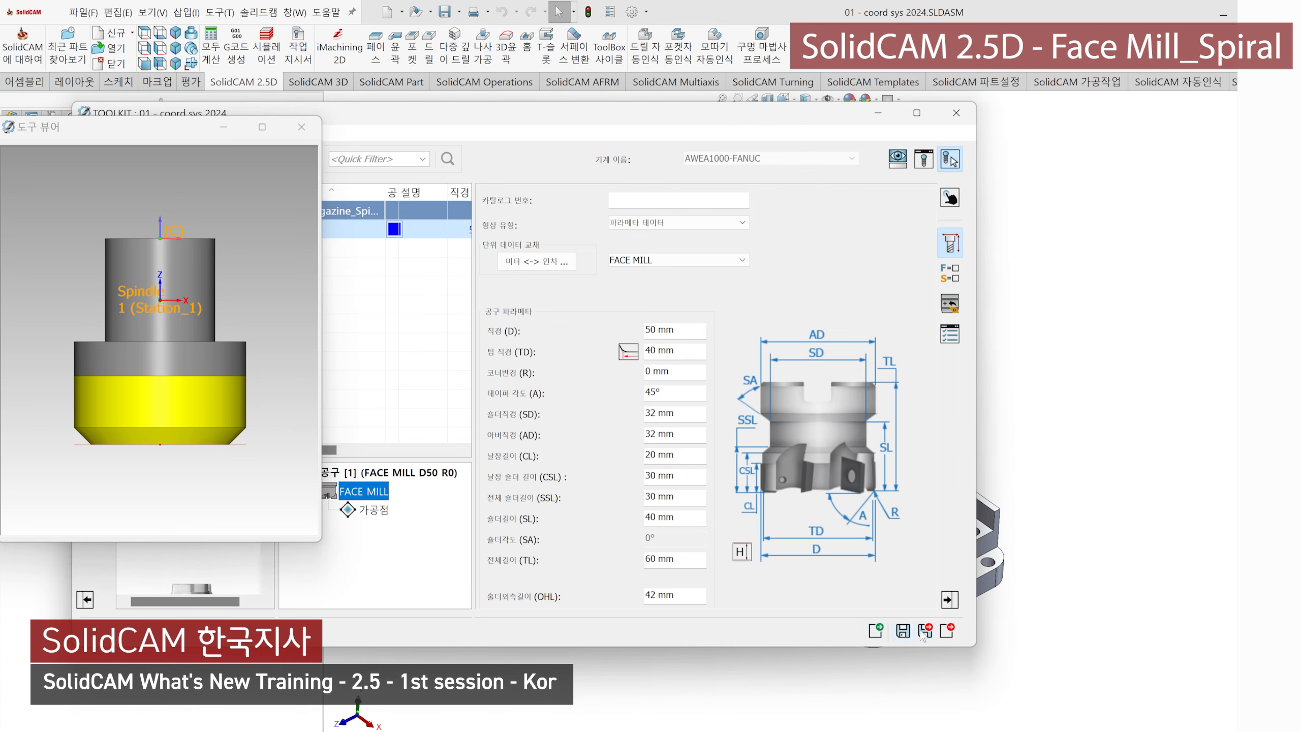
click(925, 631)
Step: Recalculate the face milling operation with the edited tool, then turn off the equal XY pitch option (동일한 XY피치) and recalculate
double_click(134, 341)
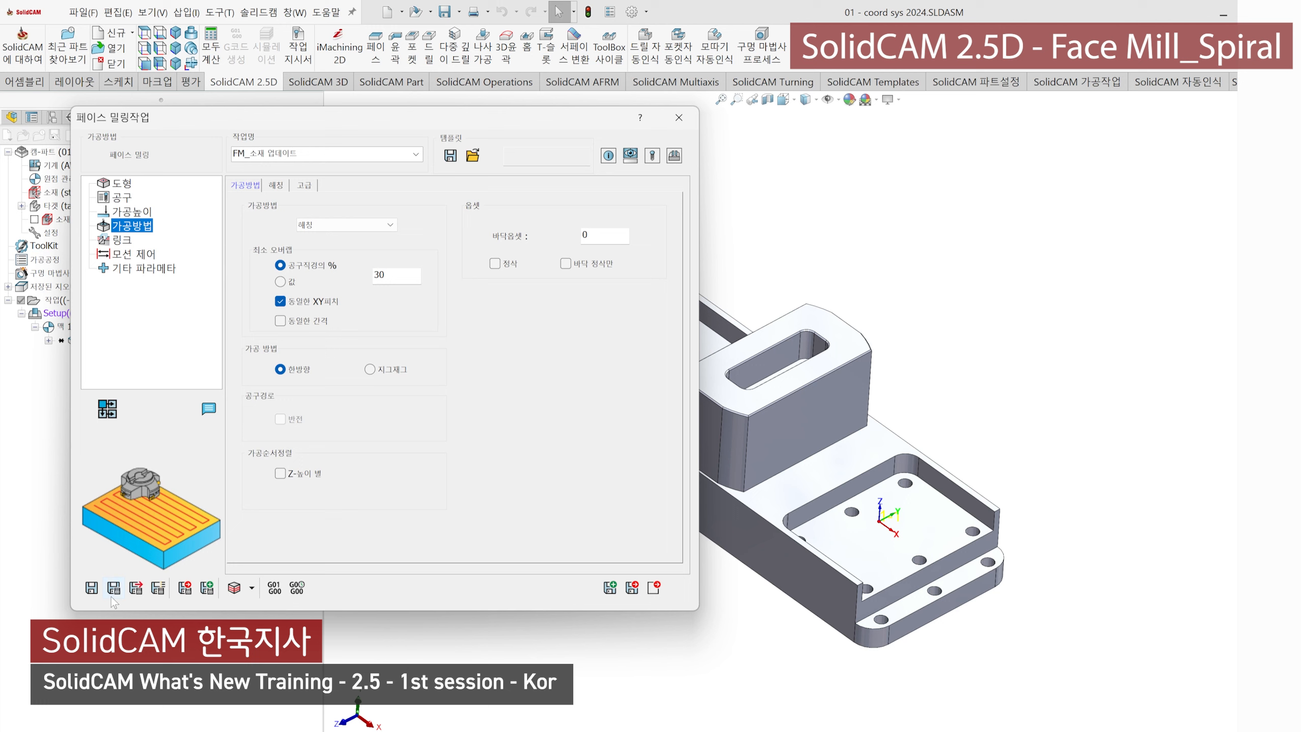
click(113, 595)
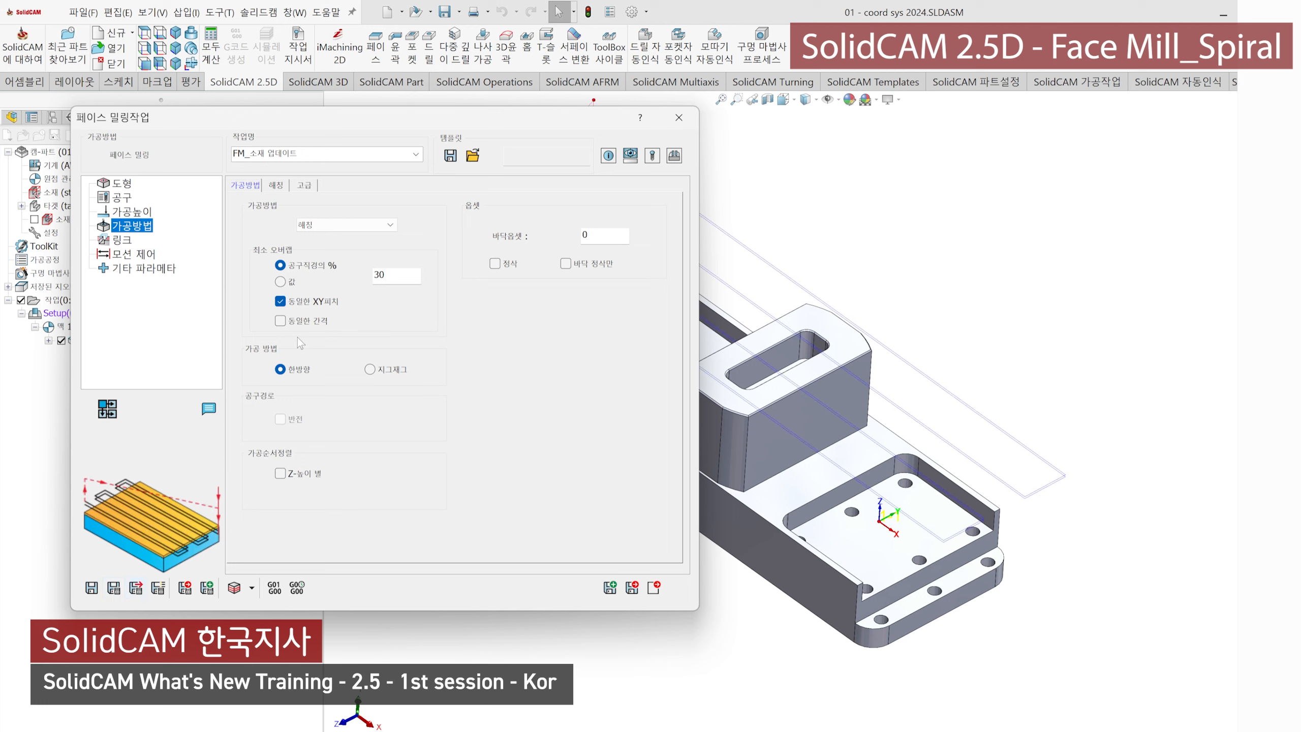
click(314, 301)
click(113, 588)
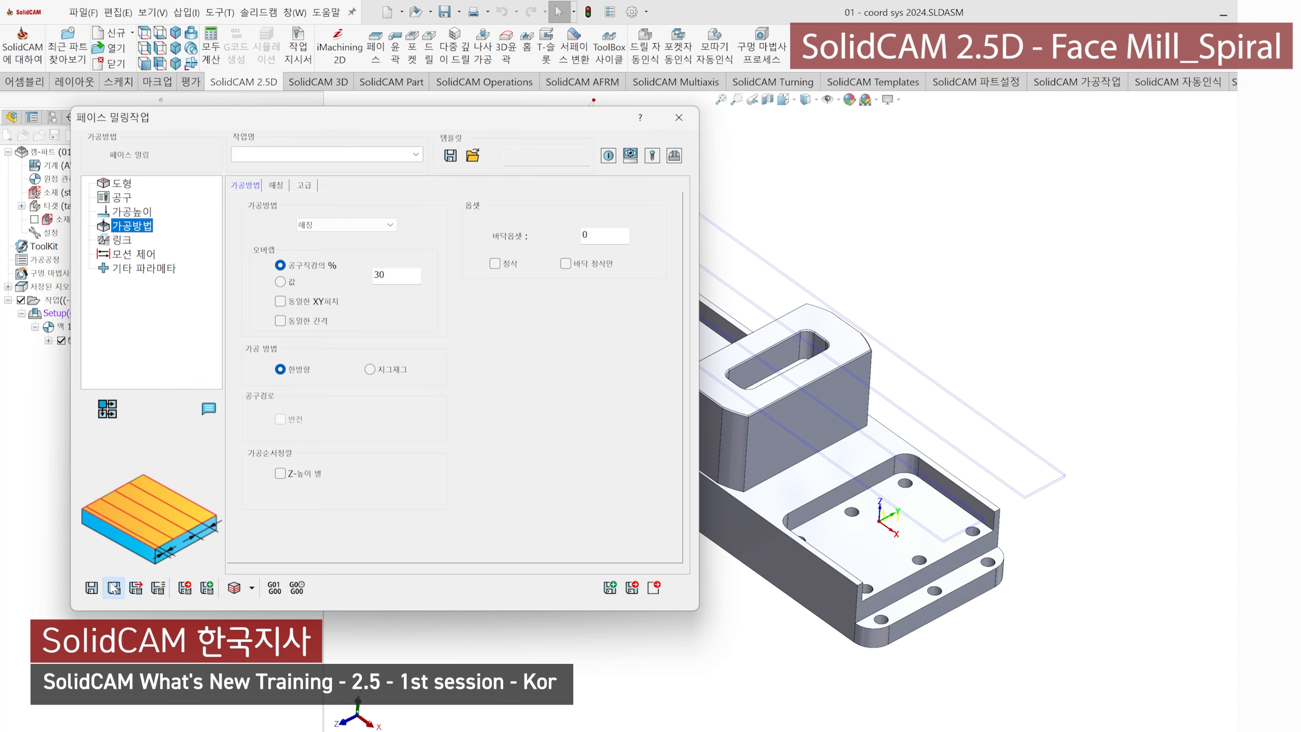
Step: Simulate the face milling in side view, step through the first passes, examine the tapered cutter's overlap on the stock, and play on
click(235, 588)
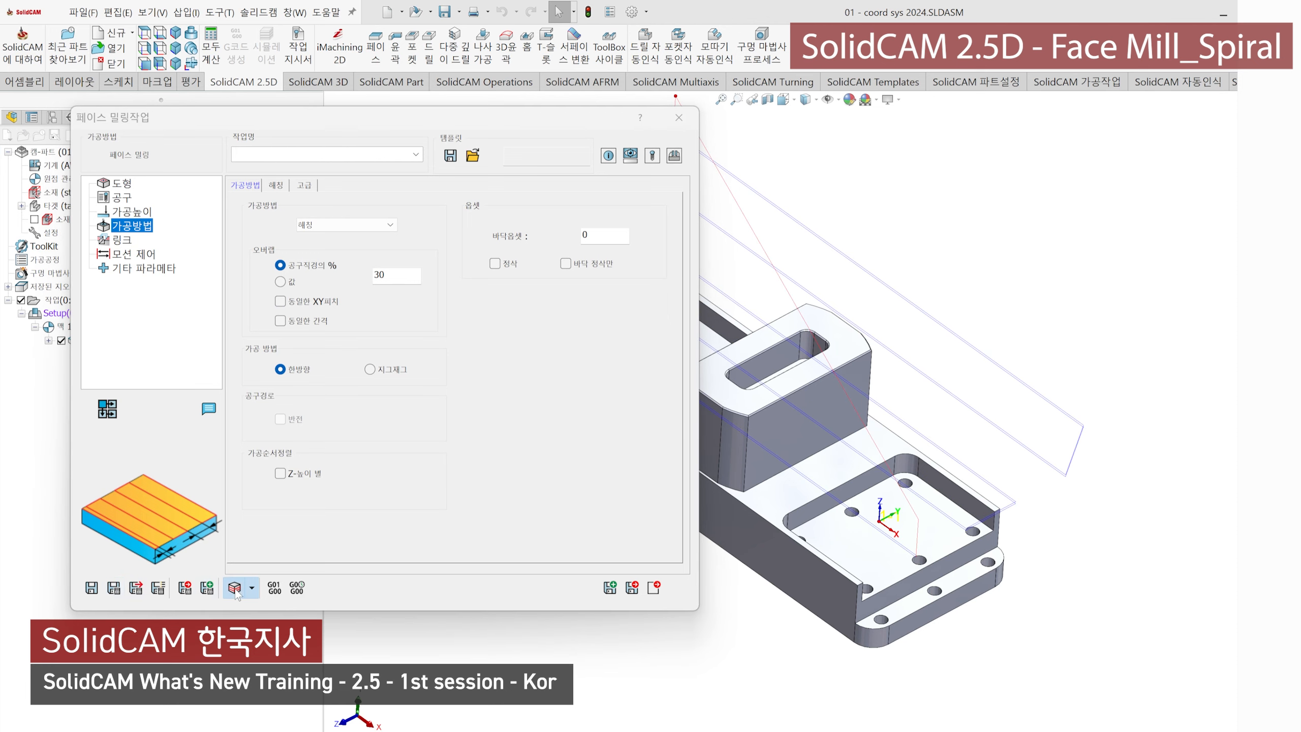
click(144, 48)
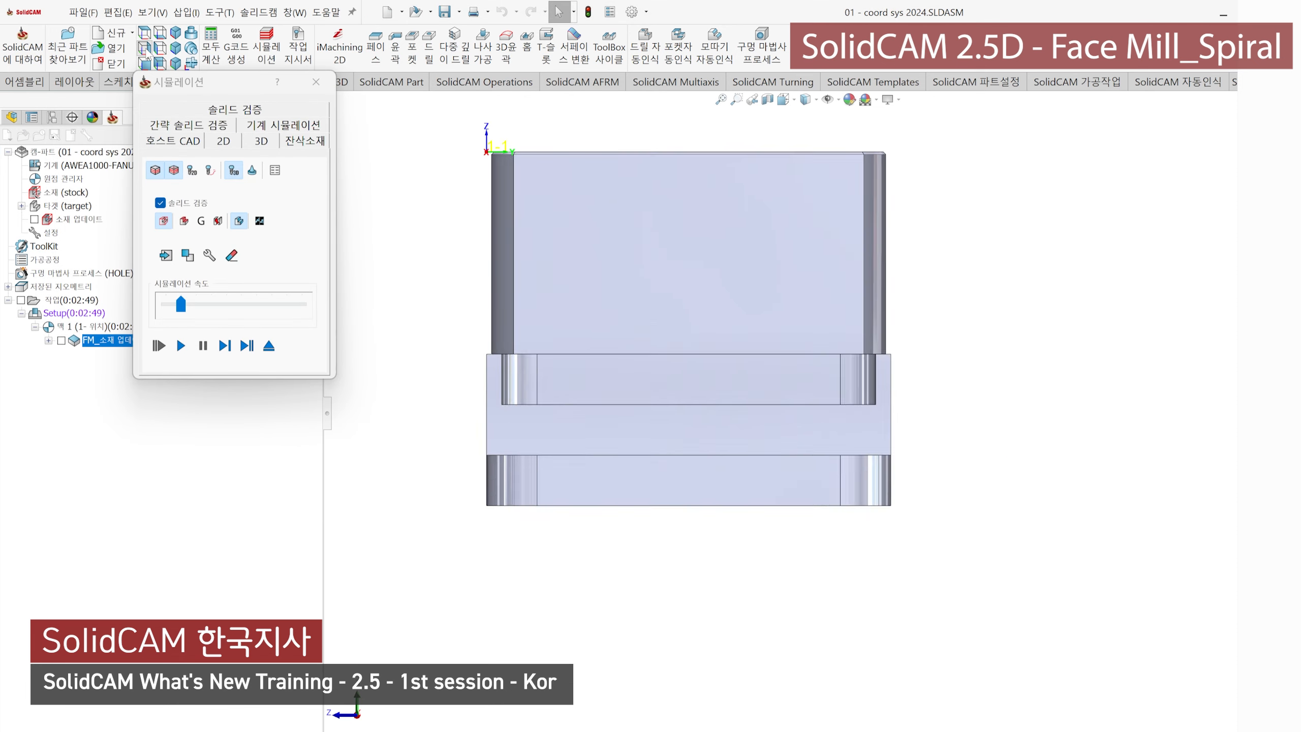
scroll(1072, 295, up, 5)
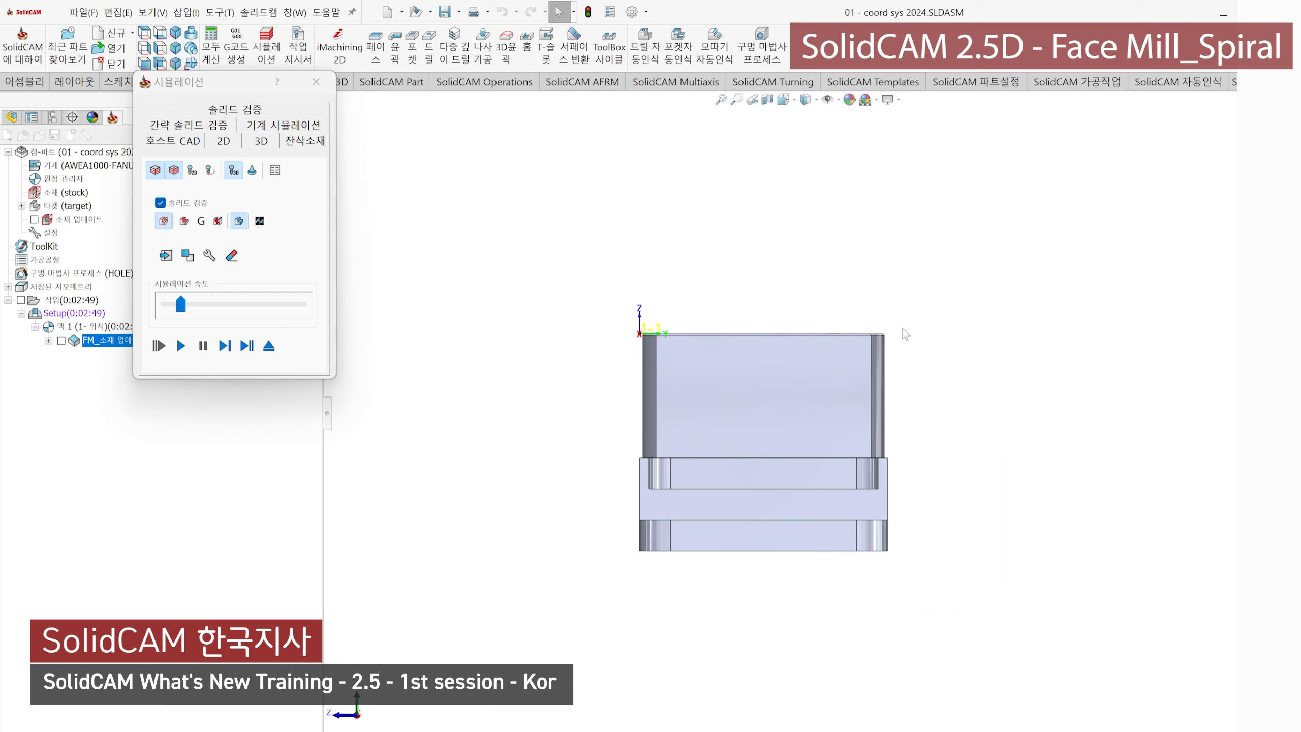
click(224, 345)
click(224, 346)
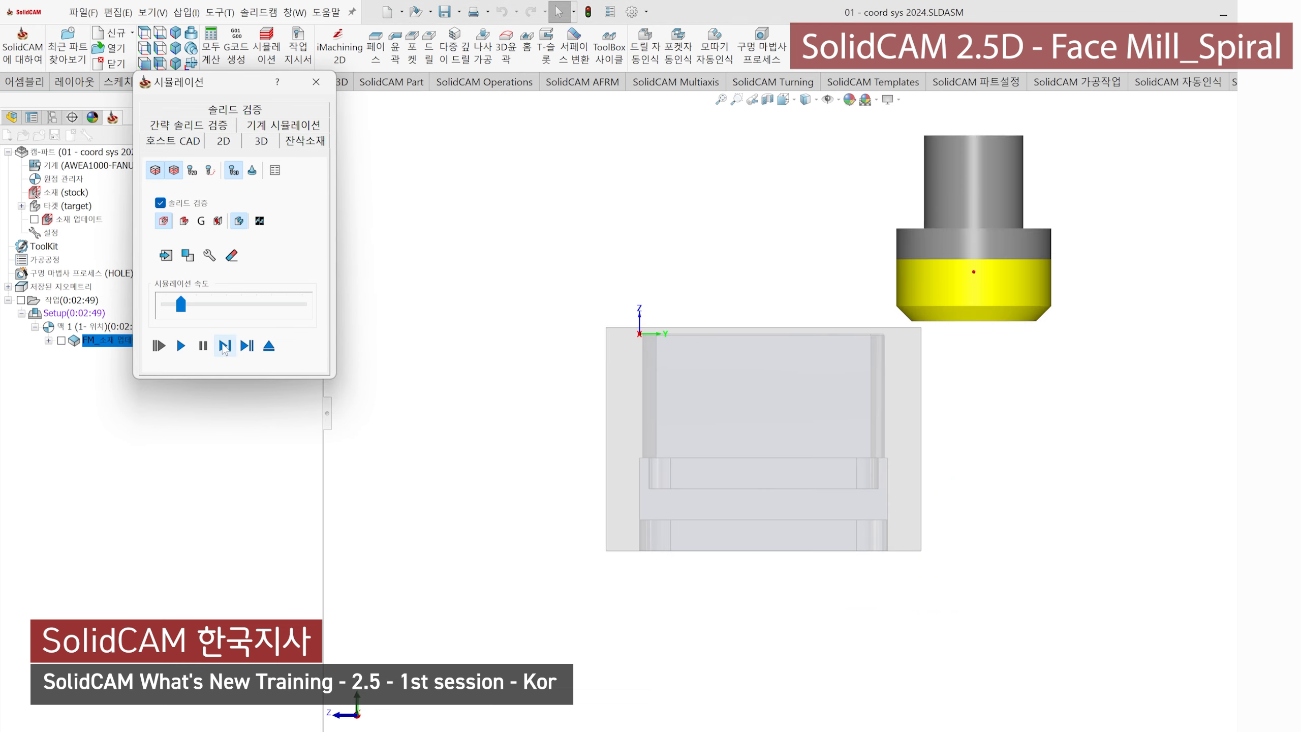
click(224, 345)
click(224, 346)
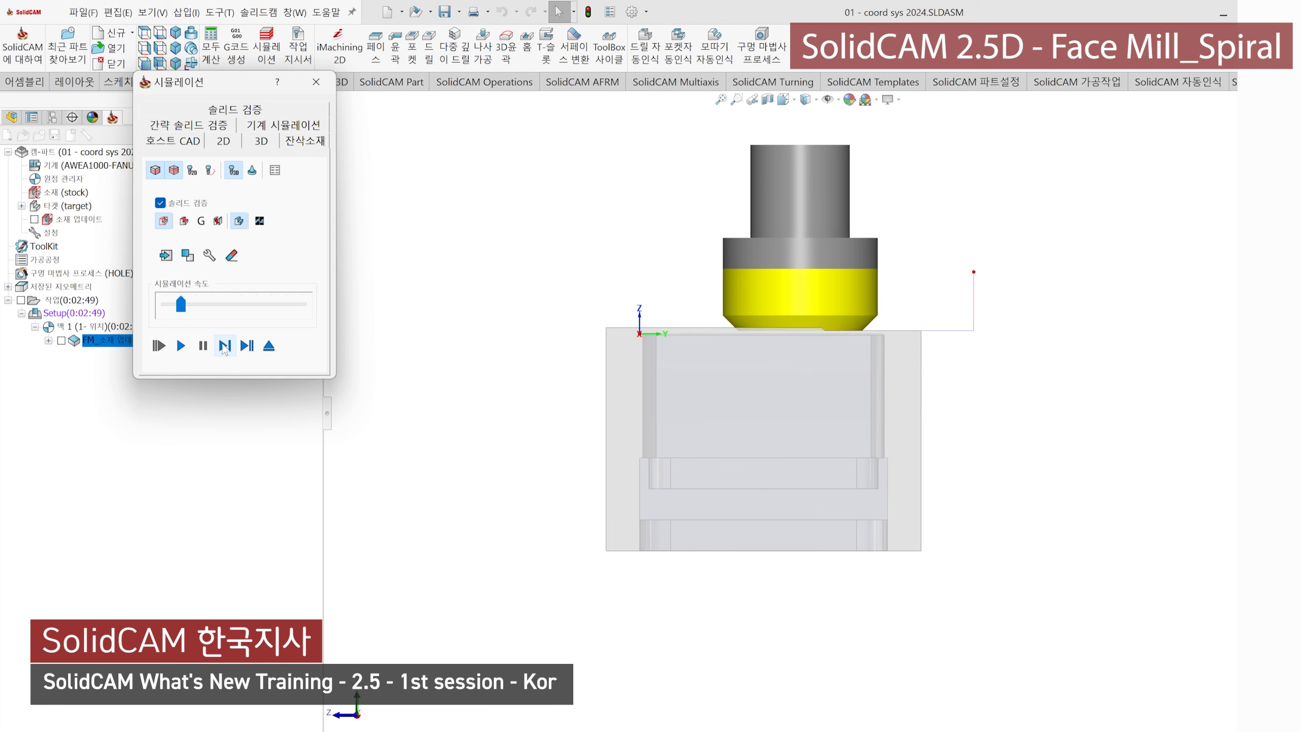
scroll(830, 318, down, 5)
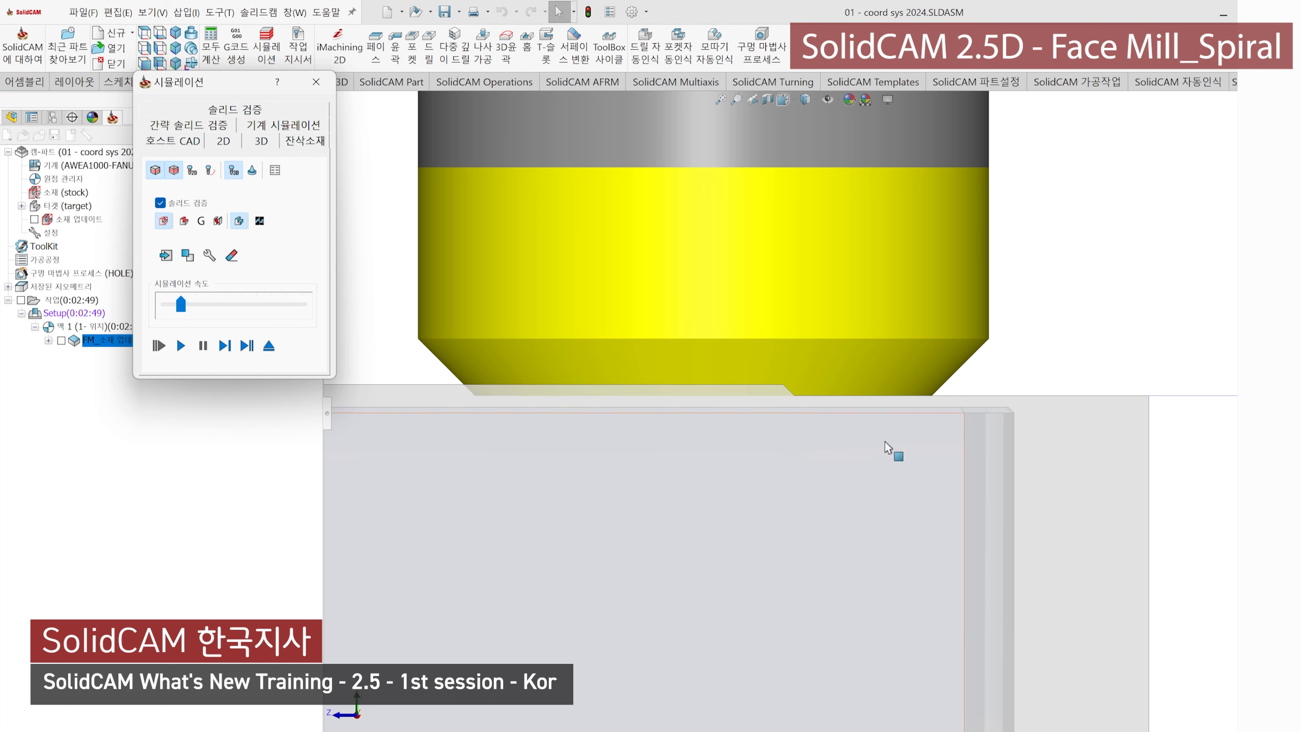
scroll(811, 392, up, 5)
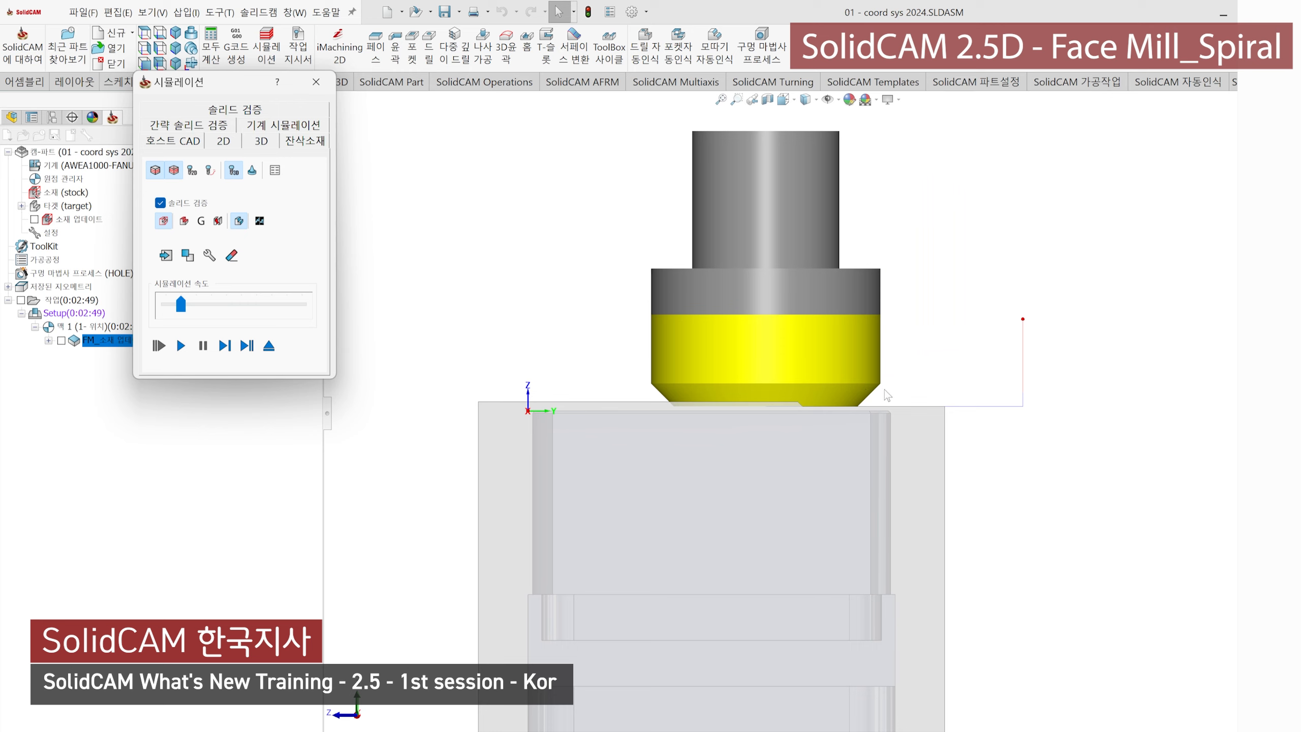
click(181, 347)
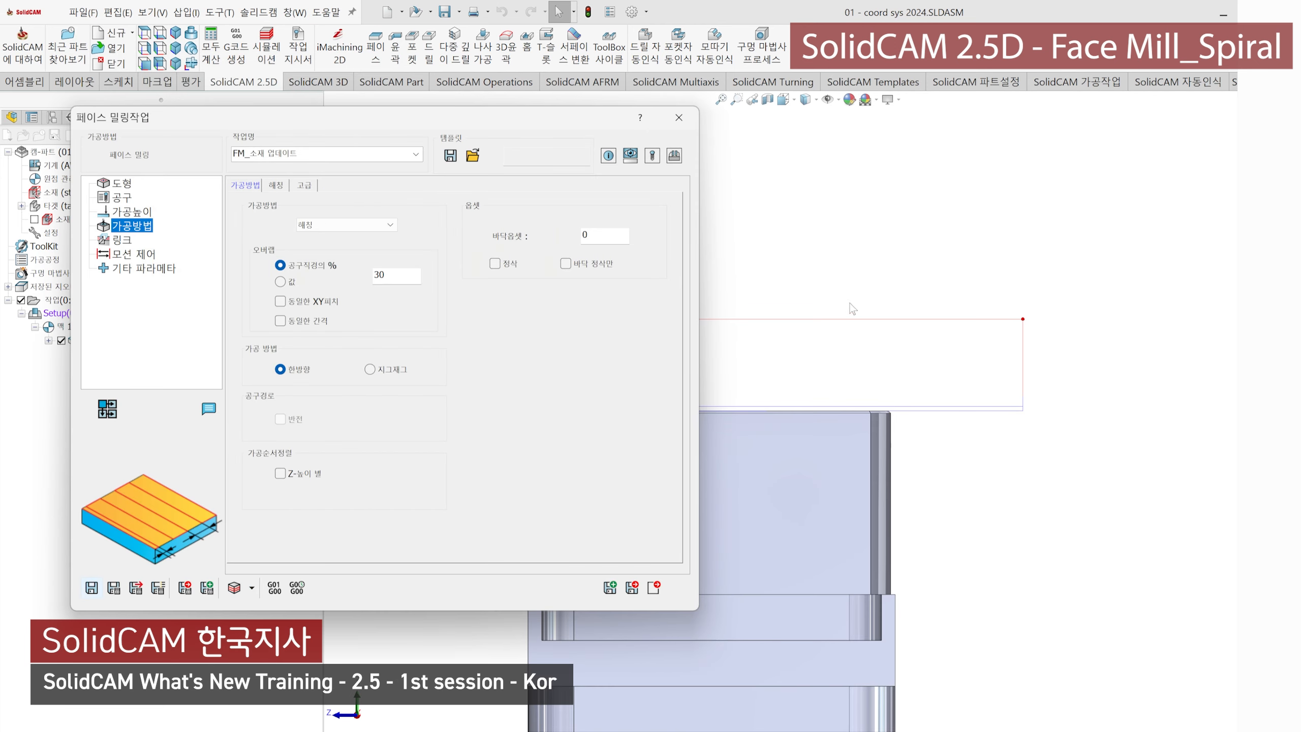
Step: Check the operation's tool, turn the equal XY pitch option (동일한 XY피치) back on, recalculate, inspect the toolpath, and close the operation
click(132, 212)
click(121, 198)
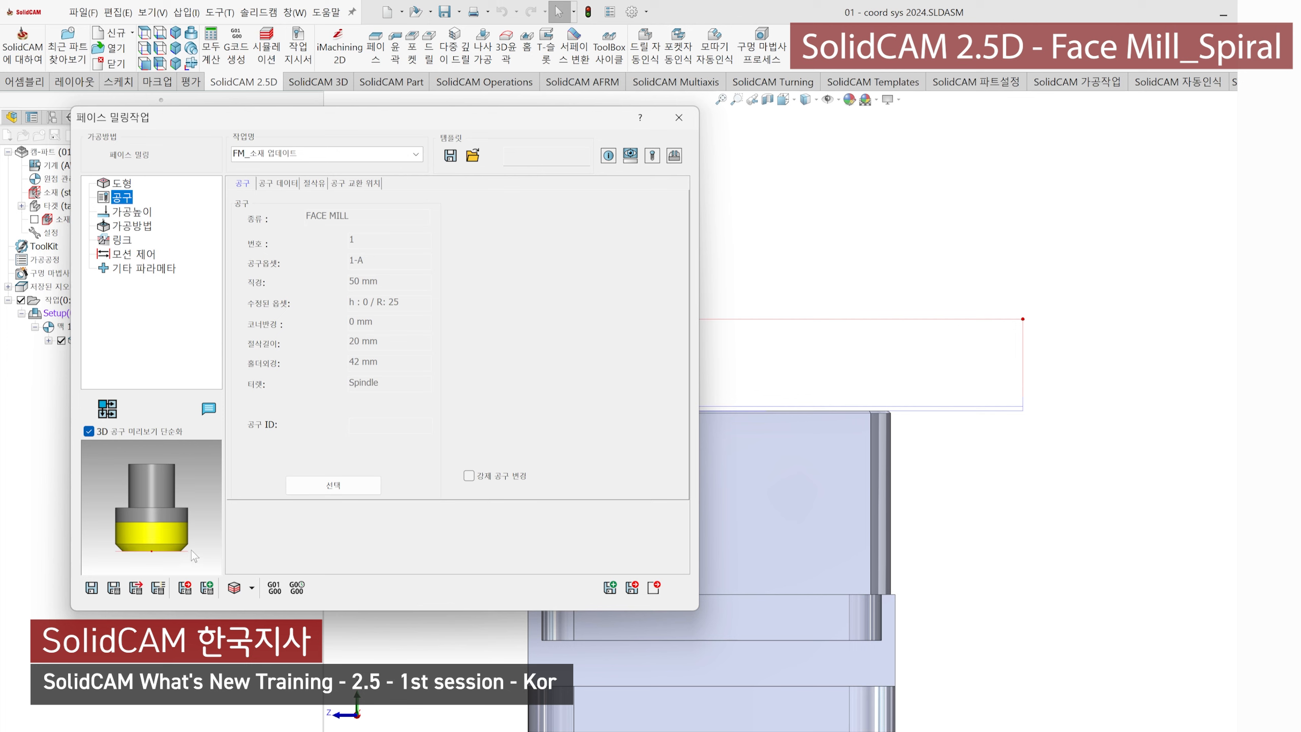
click(136, 229)
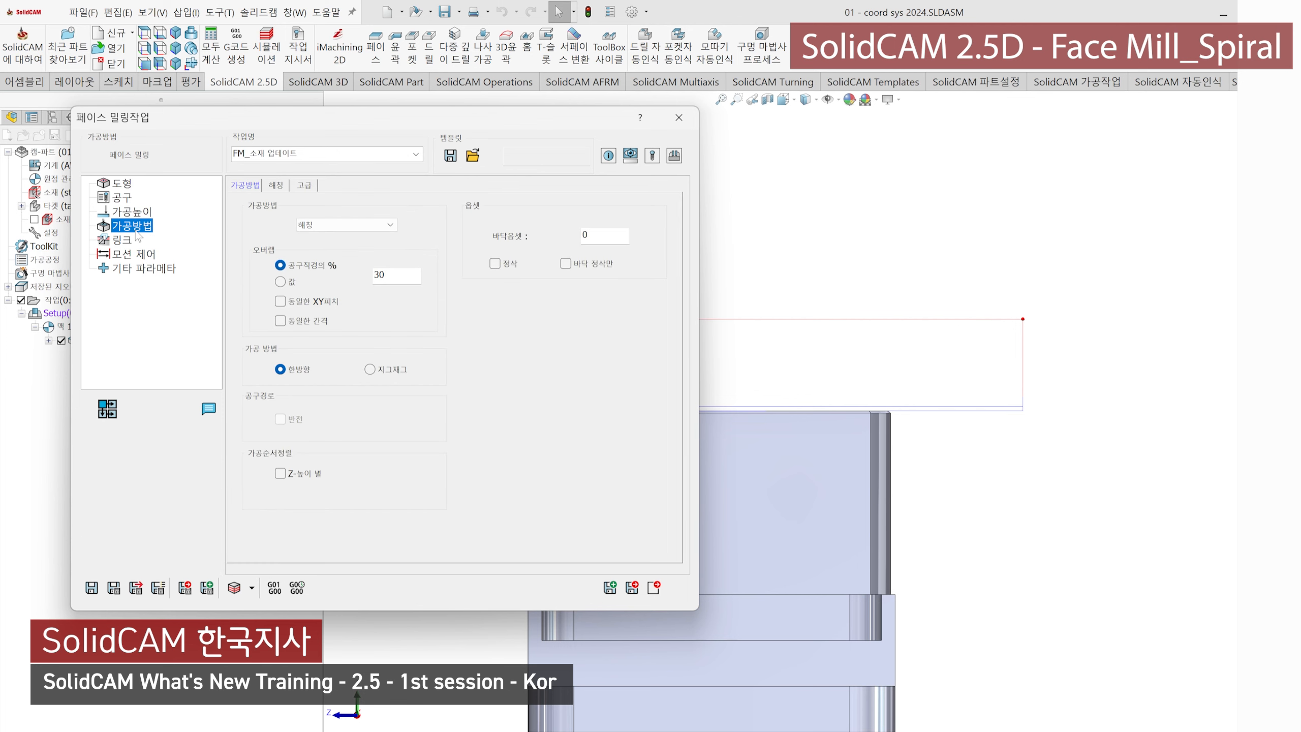
click(333, 302)
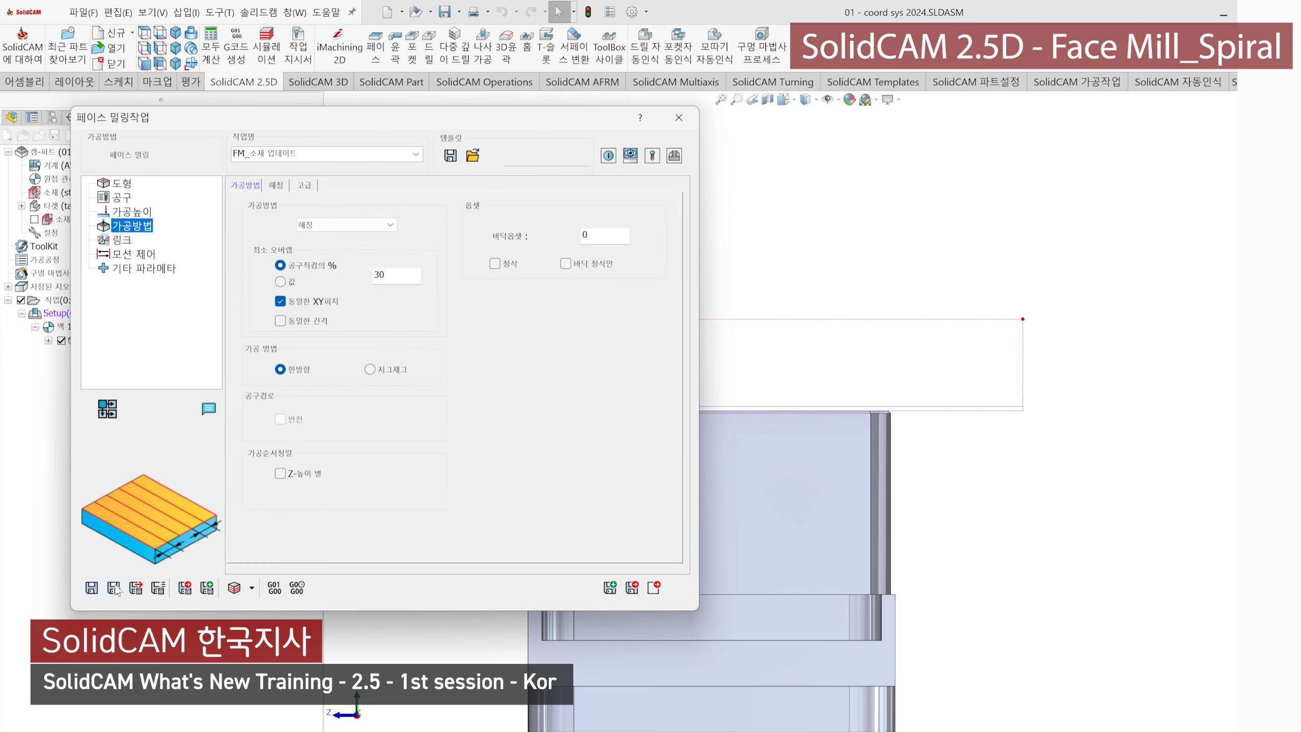
click(117, 590)
mouse_move(886, 445)
middle_down()
mouse_move(889, 473)
mouse_move(905, 459)
middle_up()
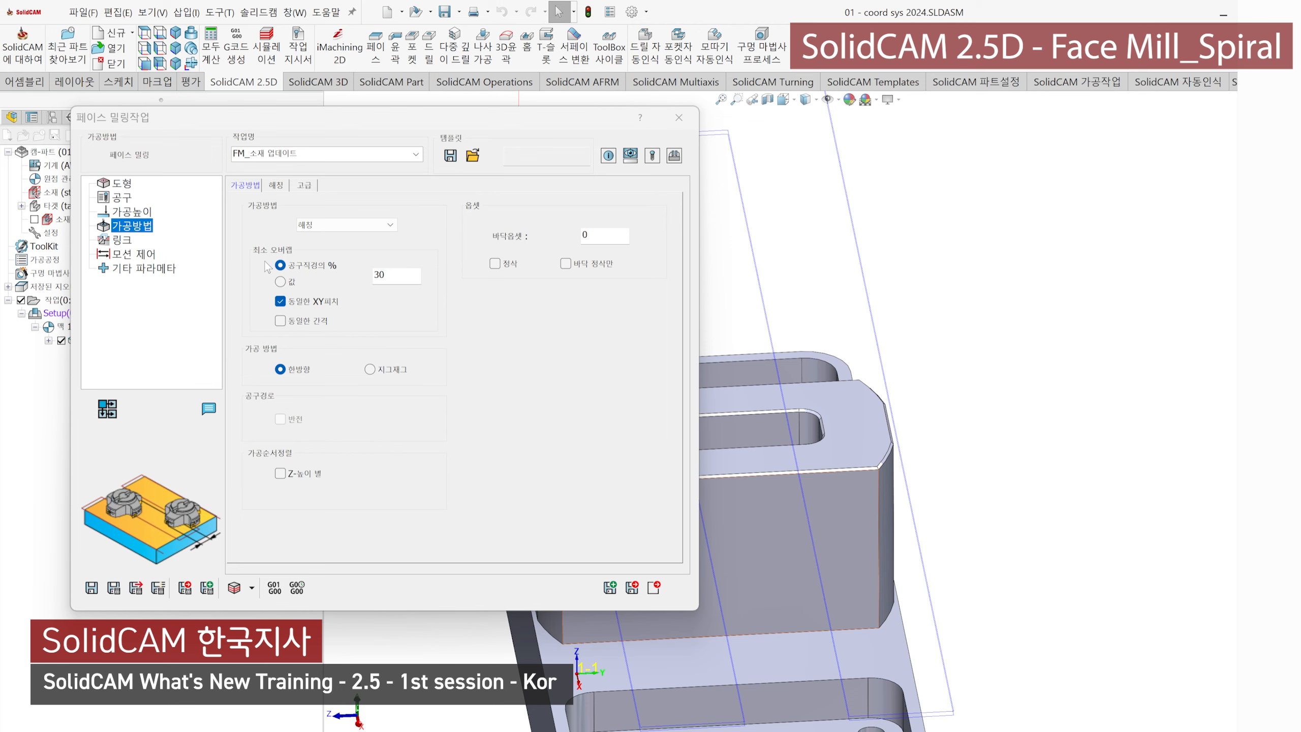
click(691, 119)
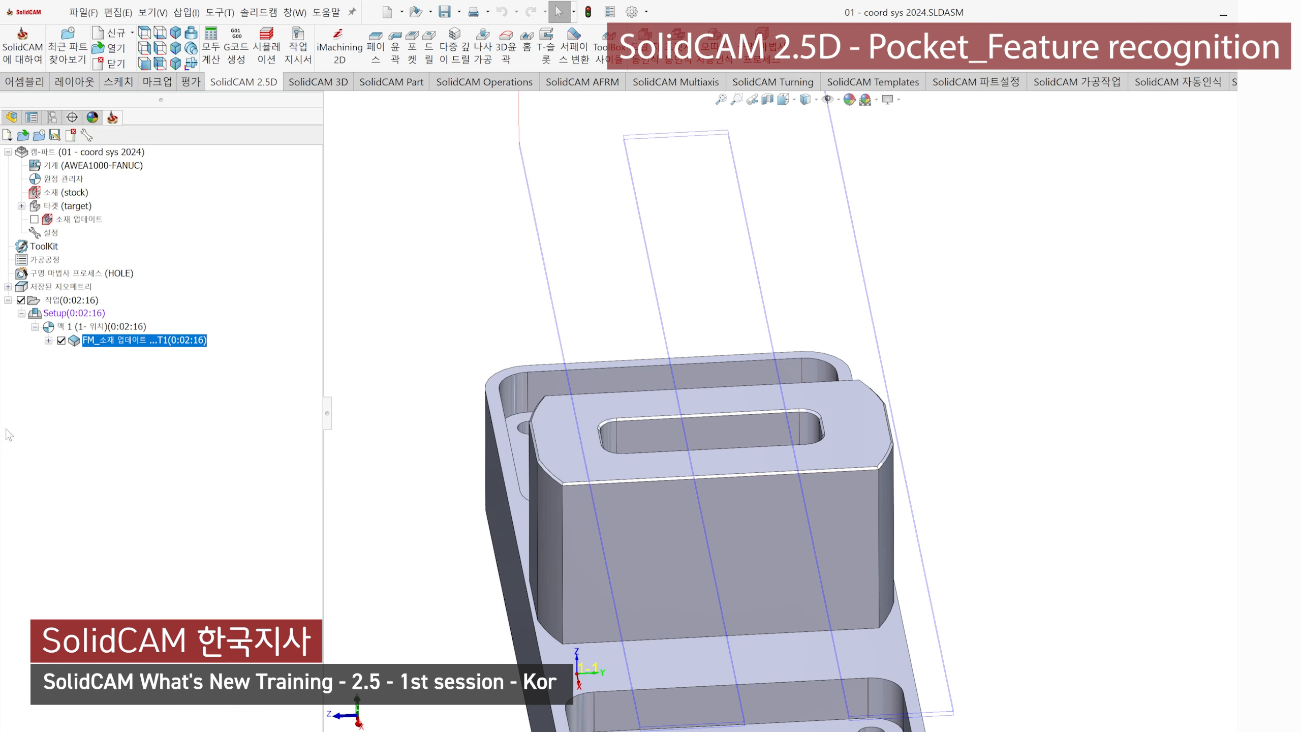
Step: Hide the face milling operation's toolpath and show the whole part in an isometric-like view
click(61, 340)
middle_drag(659, 392, 732, 363)
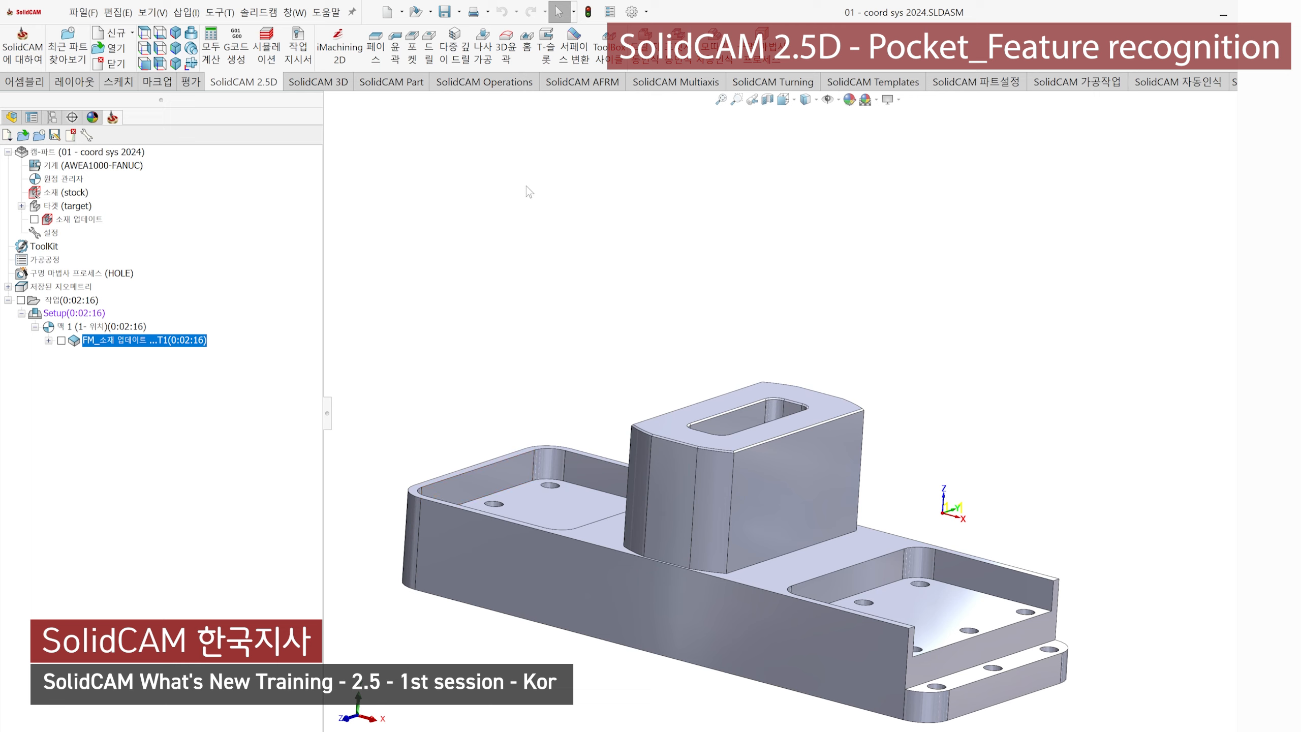
Step: Start a new pocket operation that recognizes its geometry from faces, with the part turned to show its pockets from above
click(411, 56)
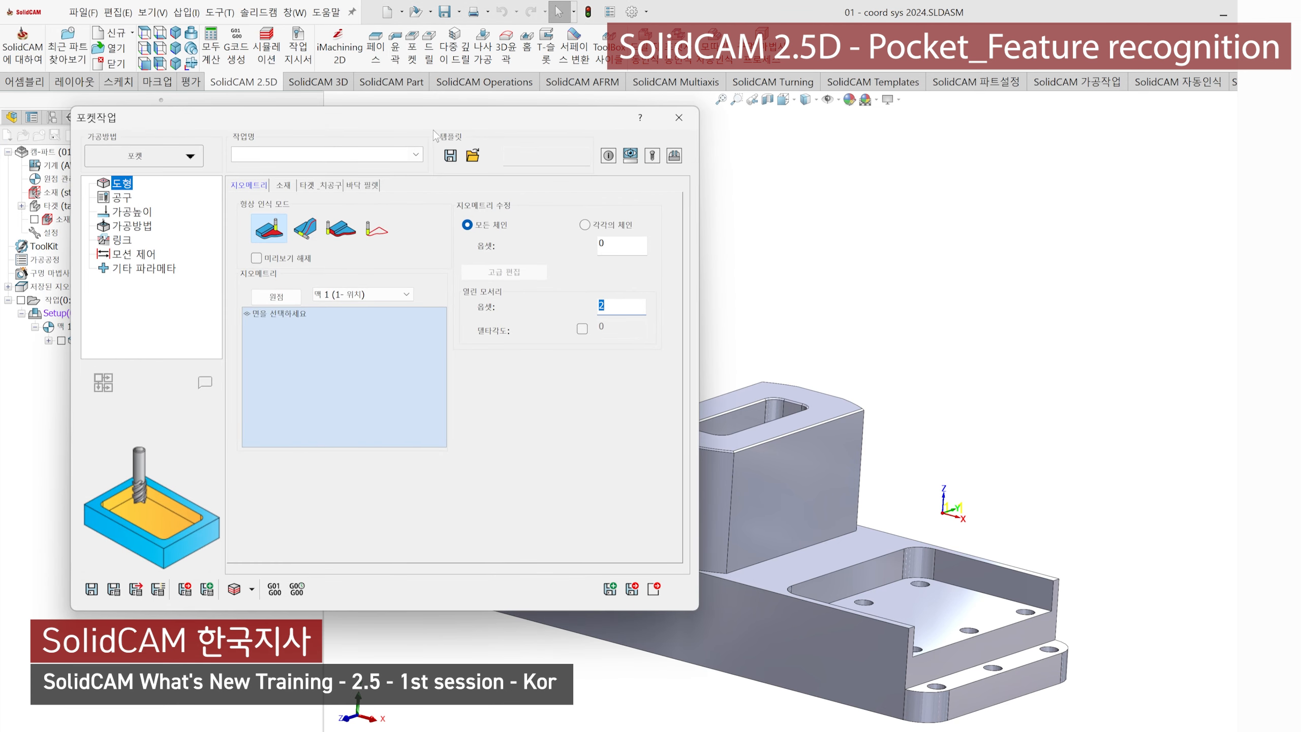
drag(447, 123, 460, 106)
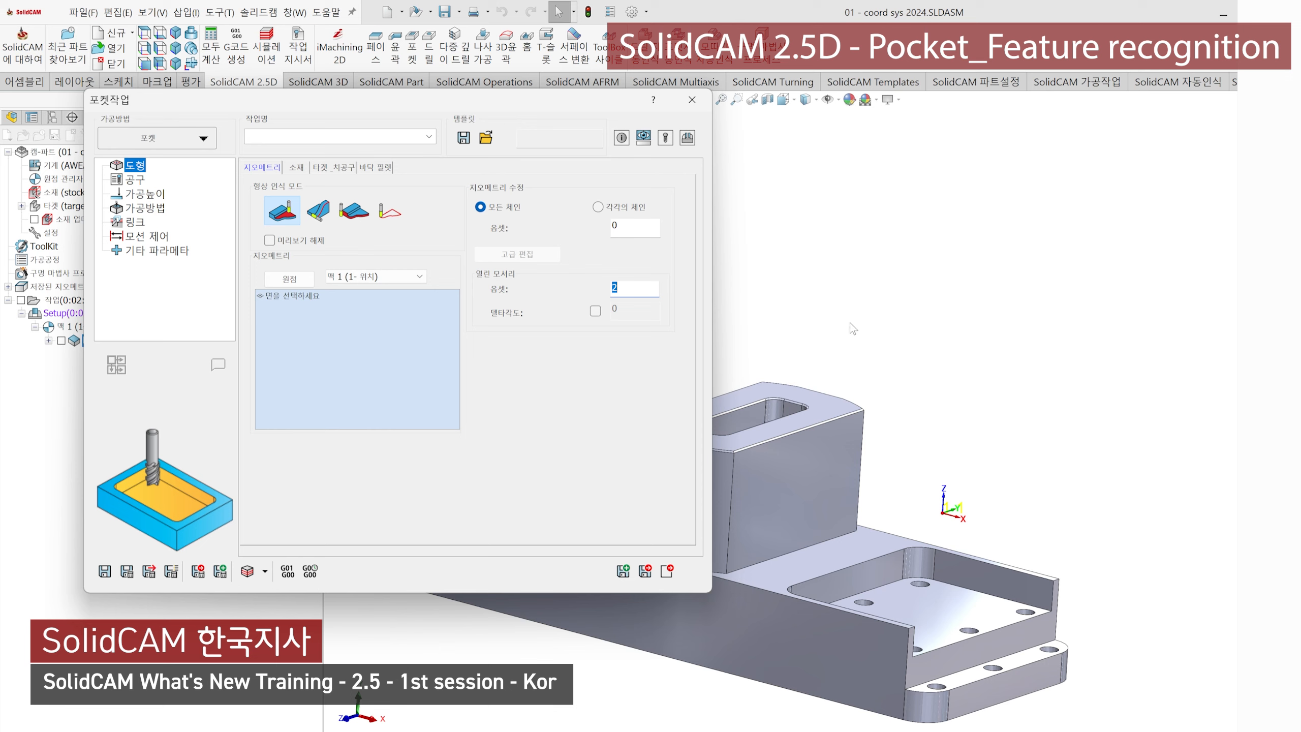
scroll(877, 363, down, 3)
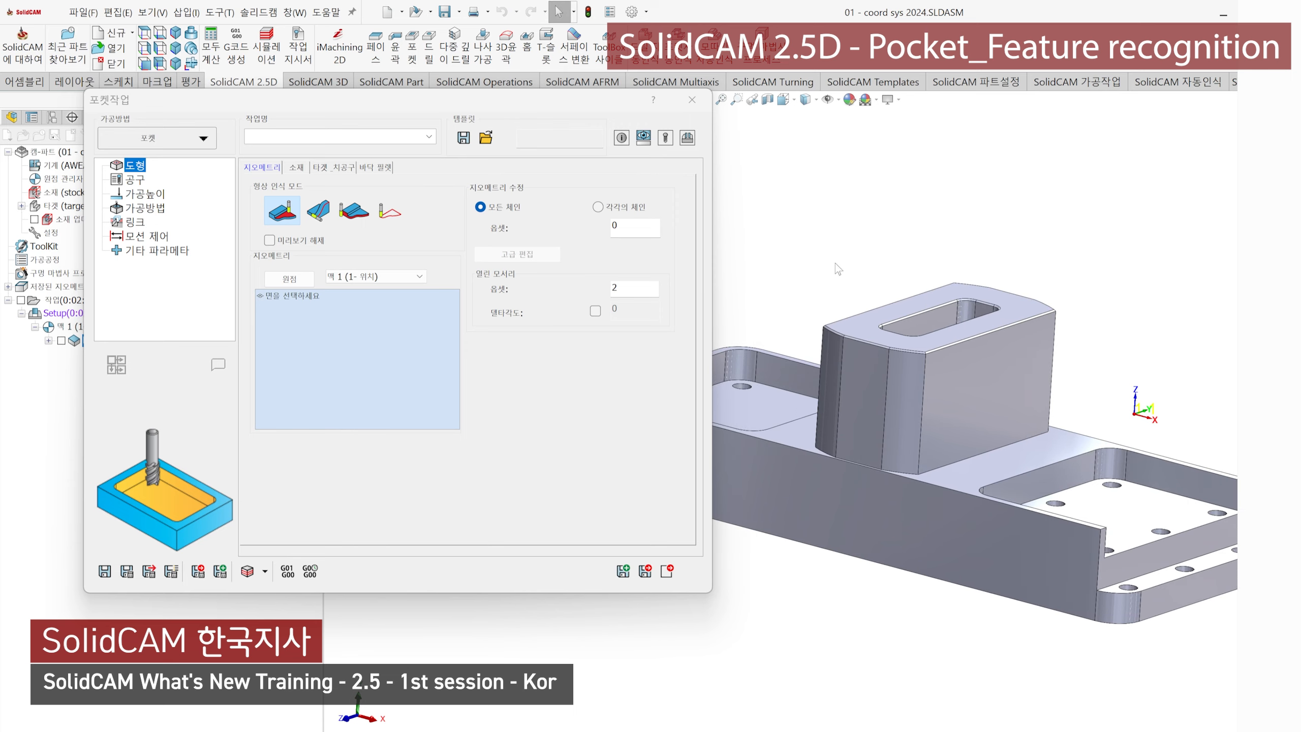
middle_drag(836, 262, 863, 359)
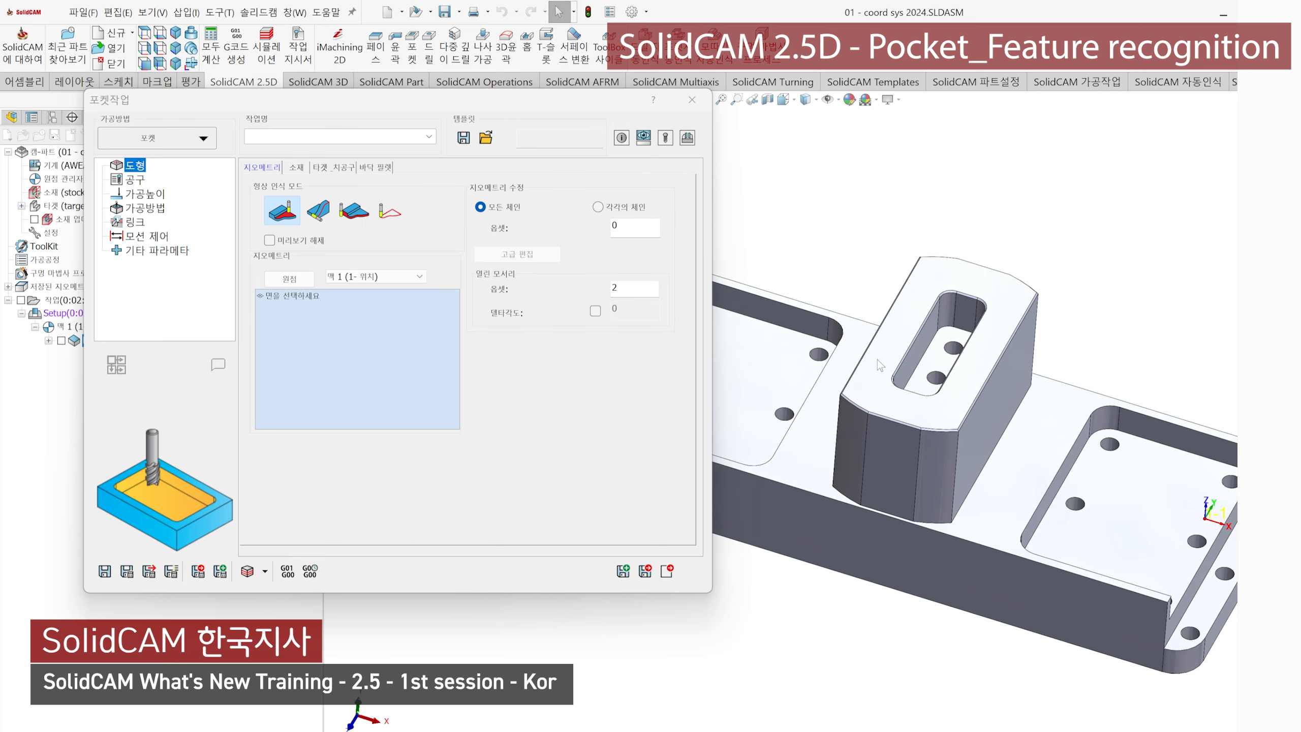
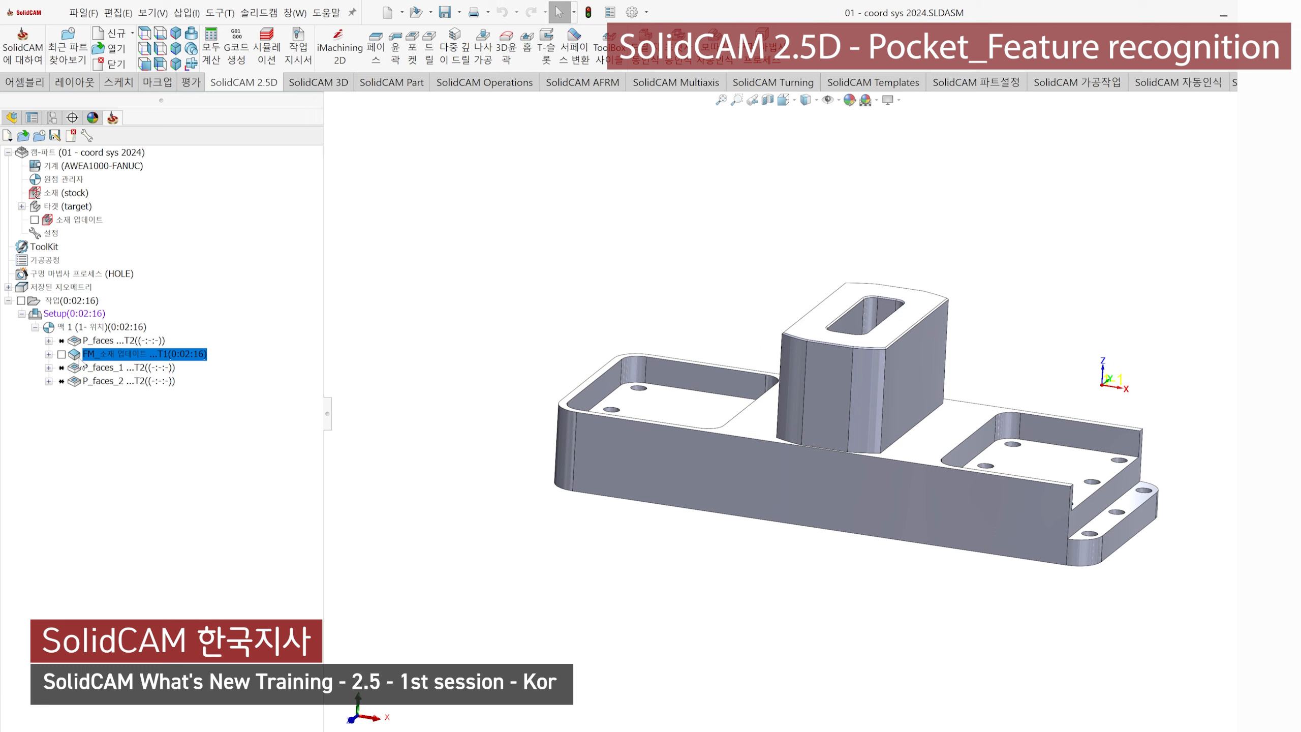
Step: Calculate the P_faces pocket operation and hide its toolpath
right_click(84, 343)
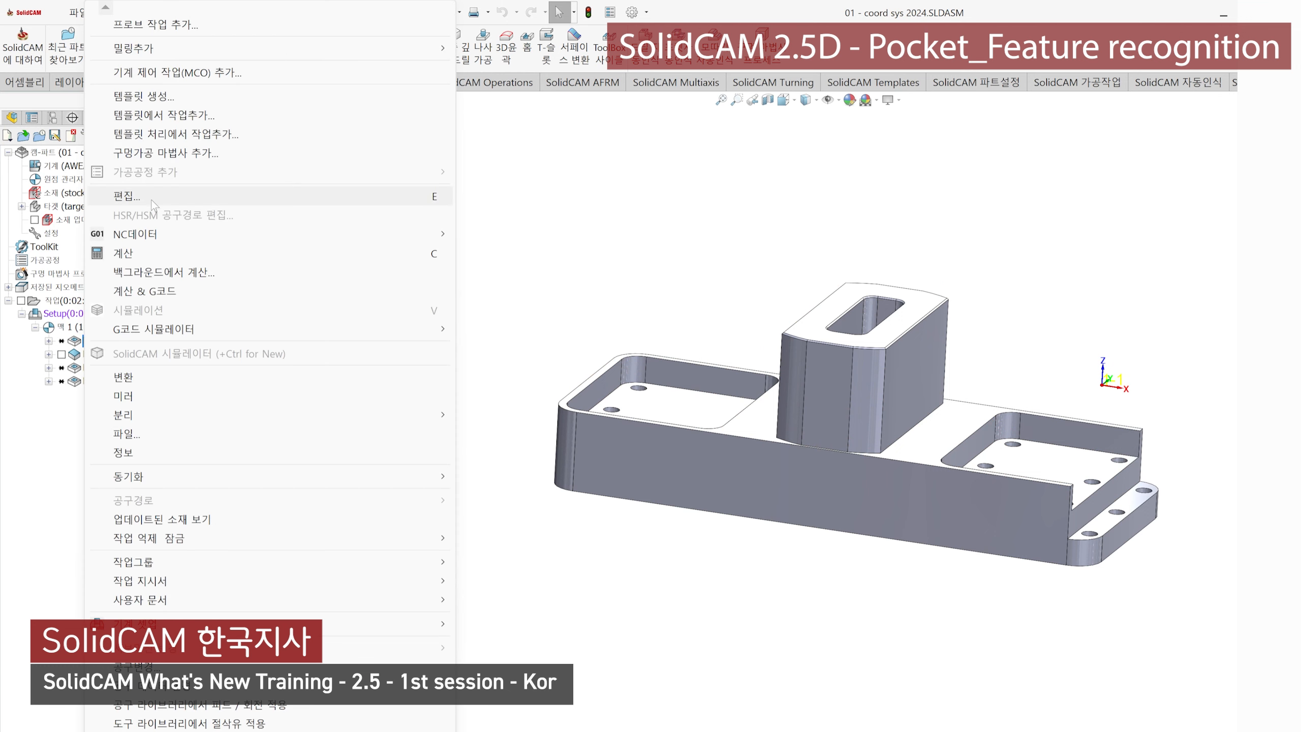
click(123, 253)
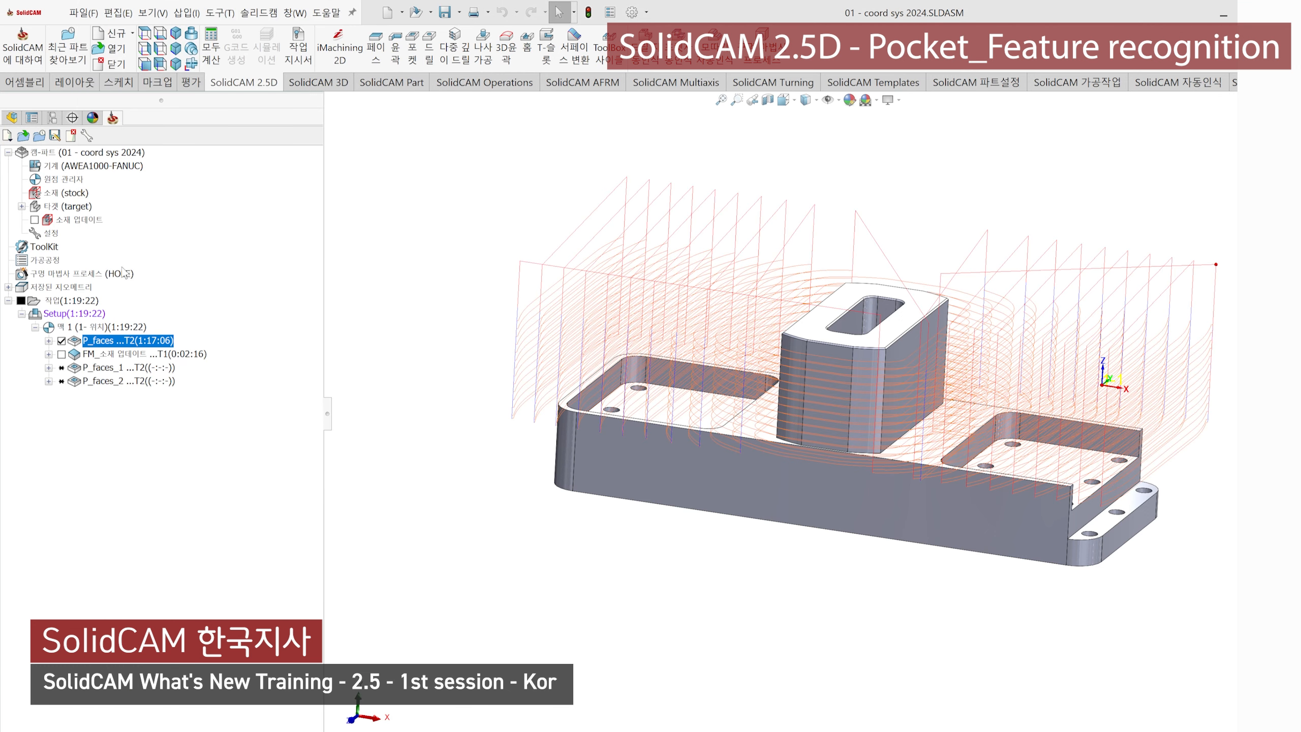
click(62, 341)
Step: Recalculate the face milling operation, then calculate the P_faces_1 and P_faces_2 pocket operations together
click(107, 356)
right_click(107, 356)
click(145, 267)
click(103, 368)
shift+click(102, 381)
right_click(103, 381)
scroll(820, 598, up, 1)
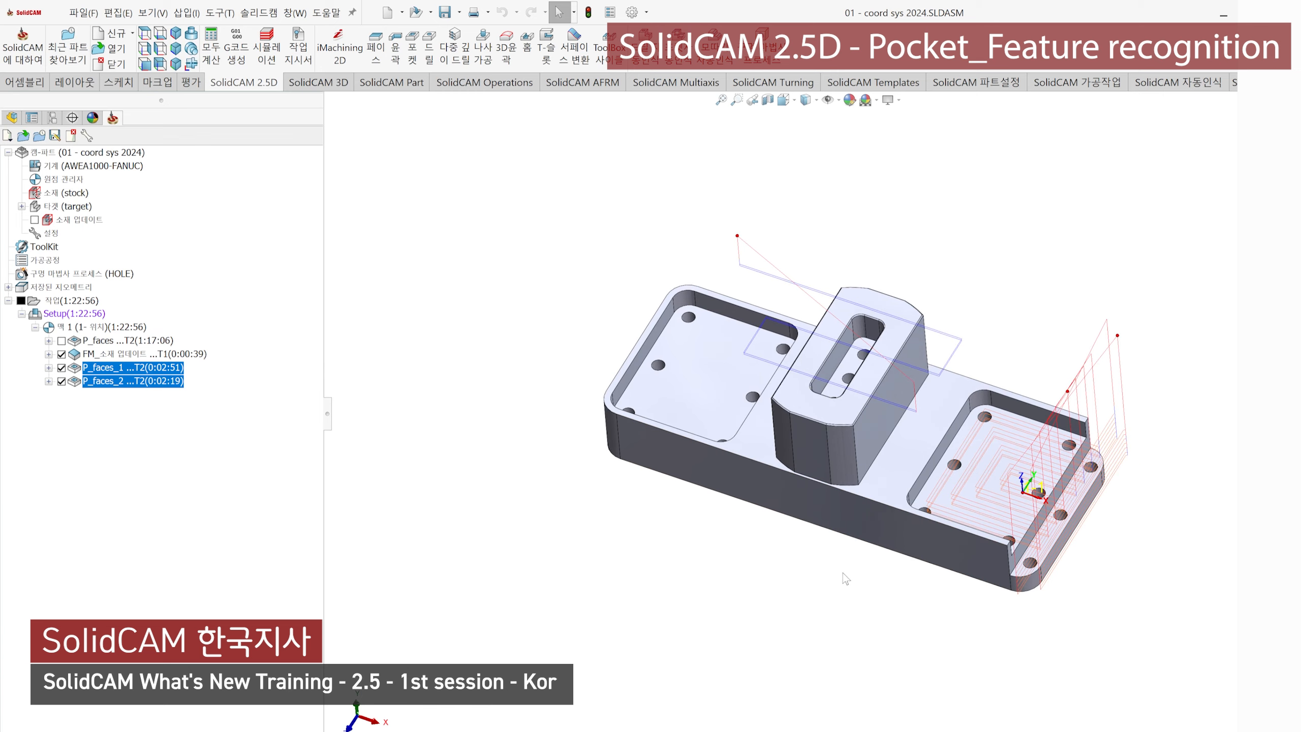
Step: Inspect the face milling and pocket toolpaths on the part, then hide the toolpaths of FM, P_faces_1 and P_faces_2
middle_drag(870, 544, 959, 346)
scroll(961, 351, down, 2)
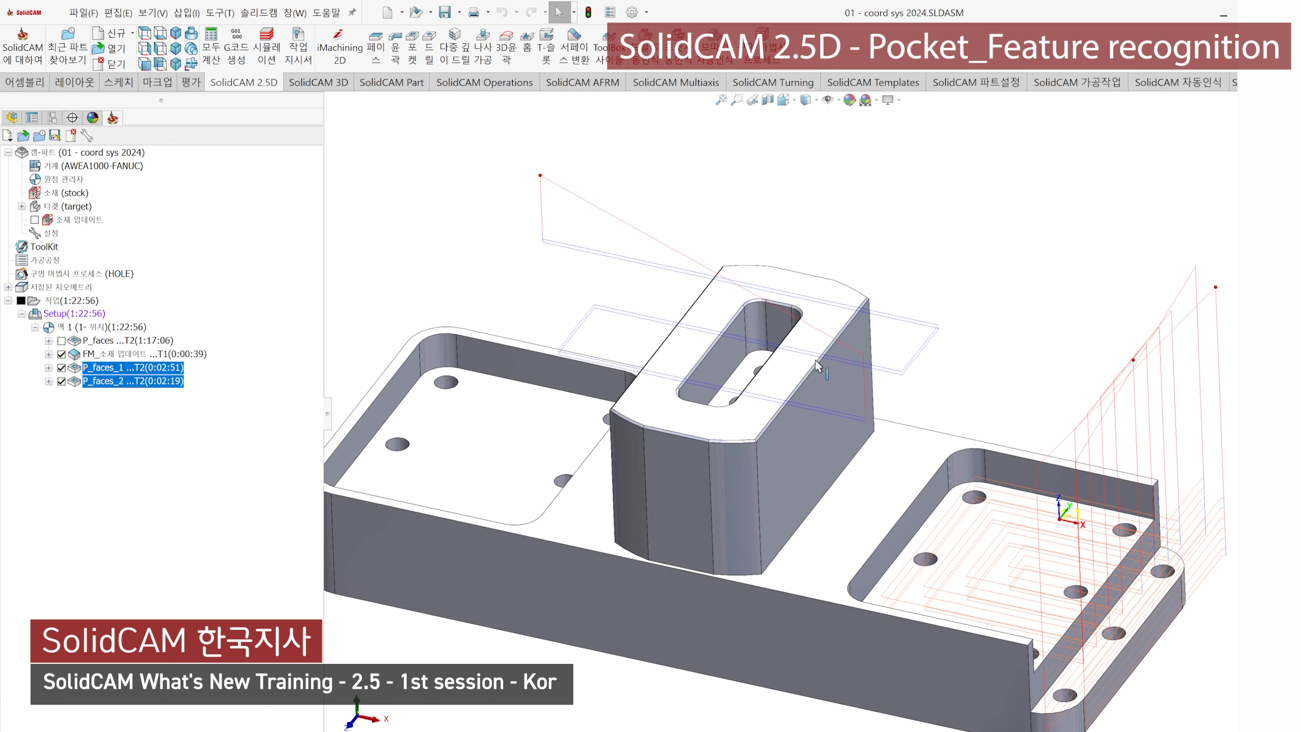
click(62, 354)
click(61, 368)
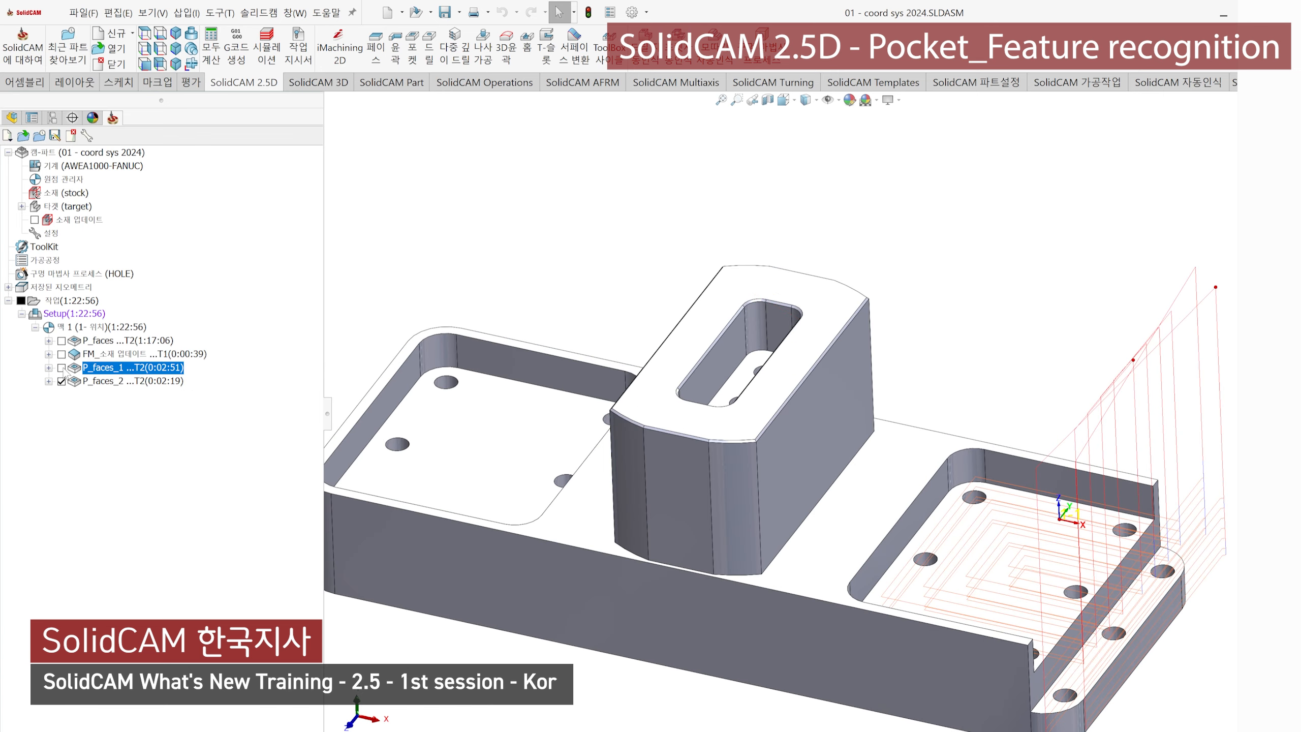
click(62, 381)
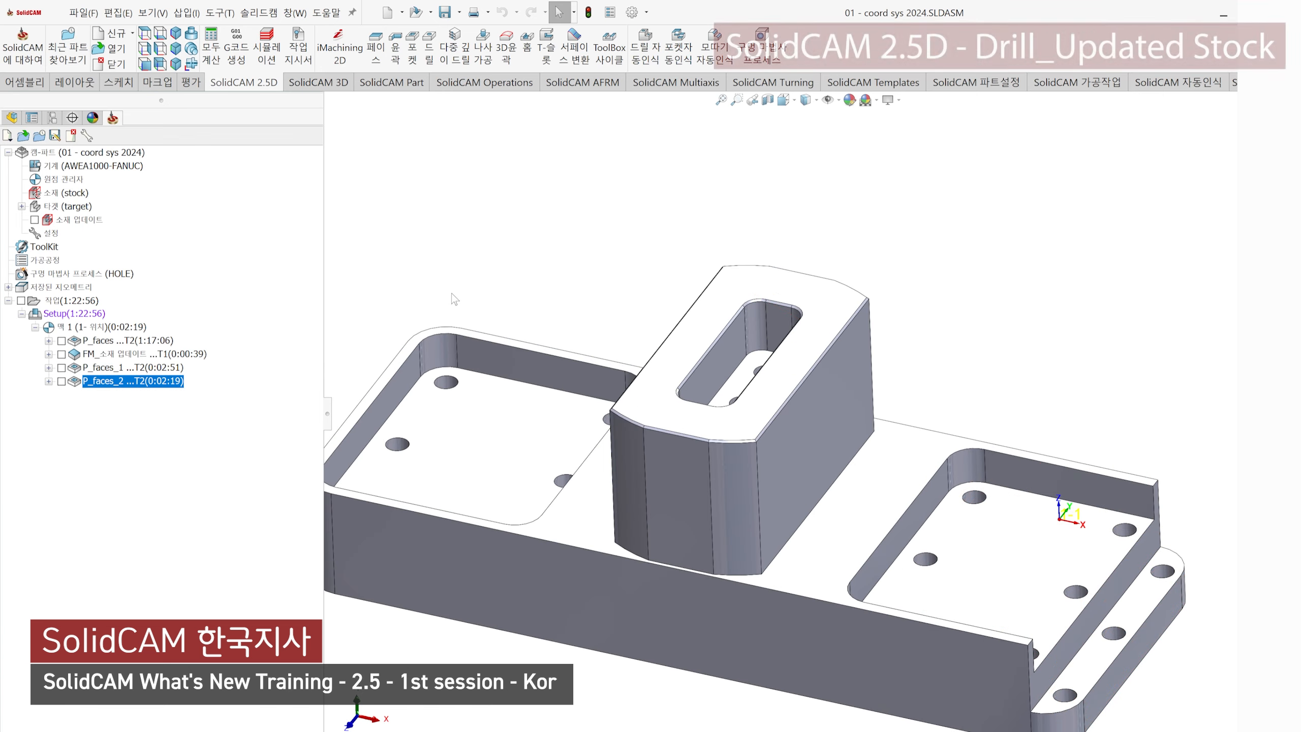
Step: Start a 2D drill operation and define its geometry with multi-position selection on the floors of both pockets, the central slot and the end step
mouse_move(681, 269)
middle_down()
mouse_move(688, 460)
mouse_move(677, 260)
middle_up()
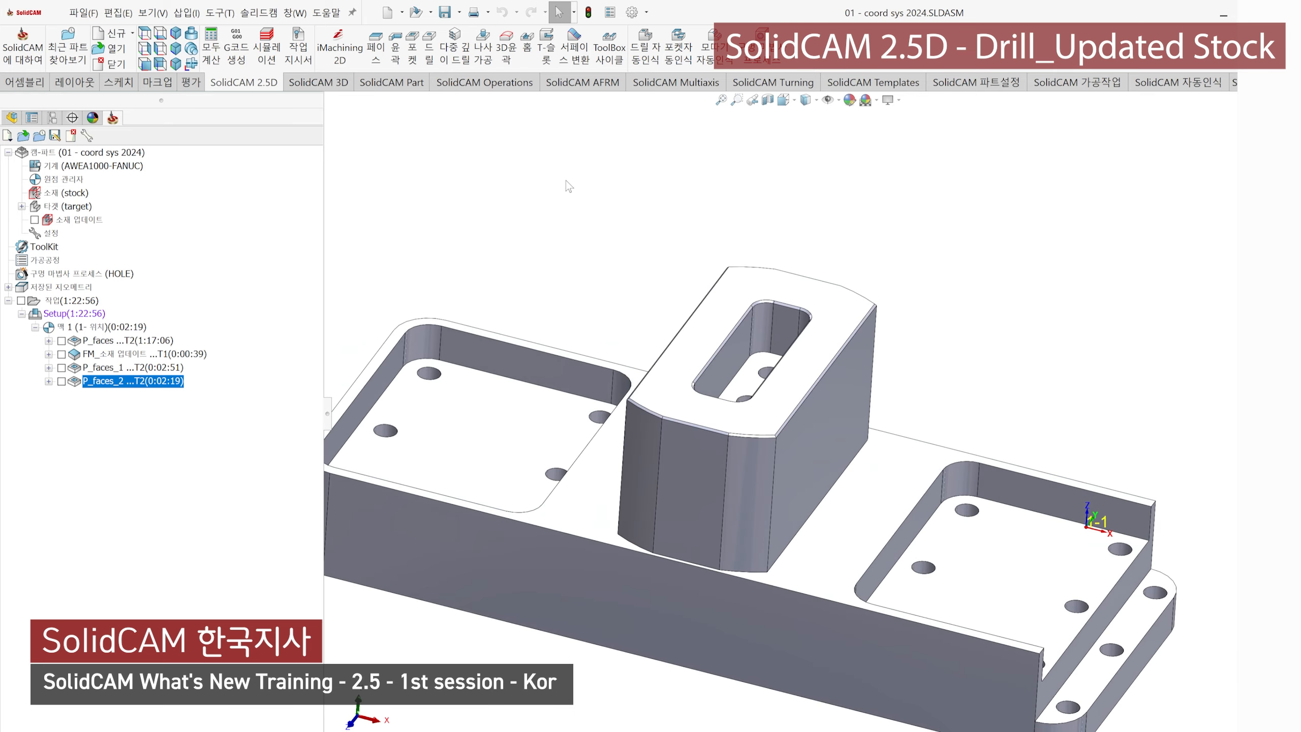
middle_drag(590, 255, 472, 357)
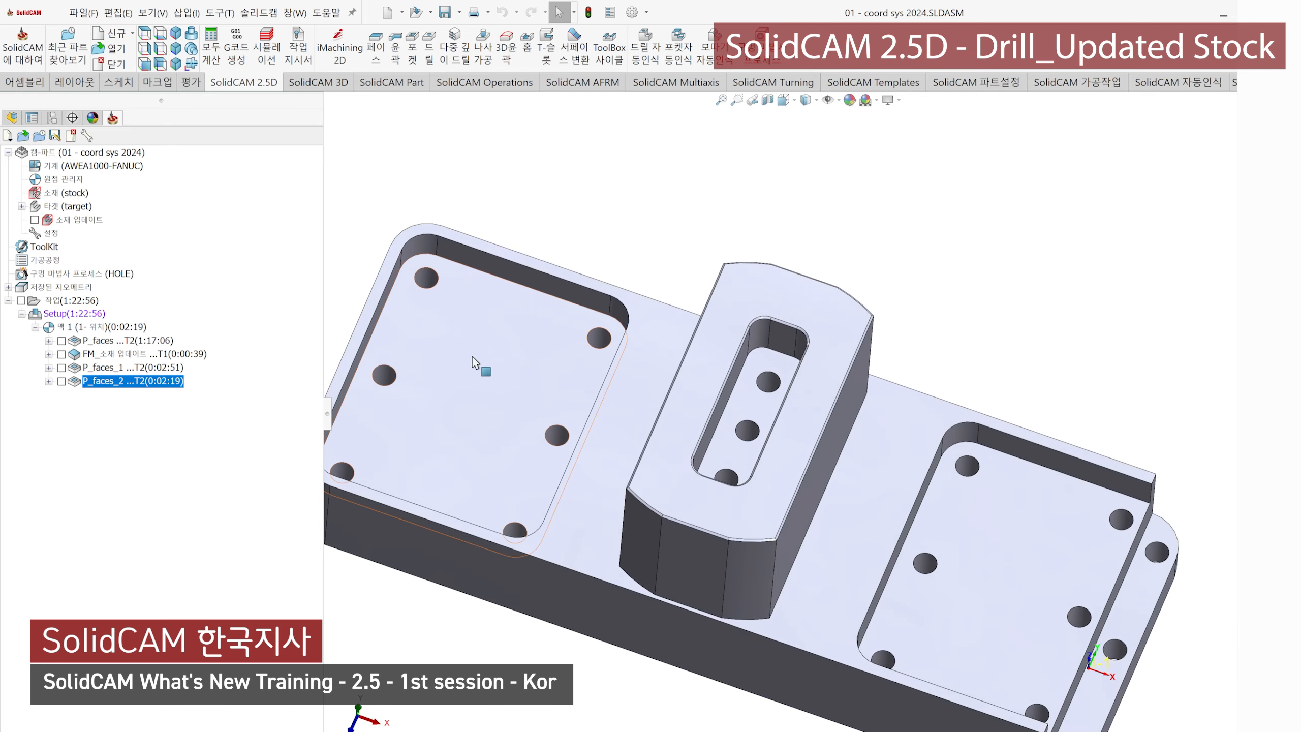
click(426, 279)
click(429, 60)
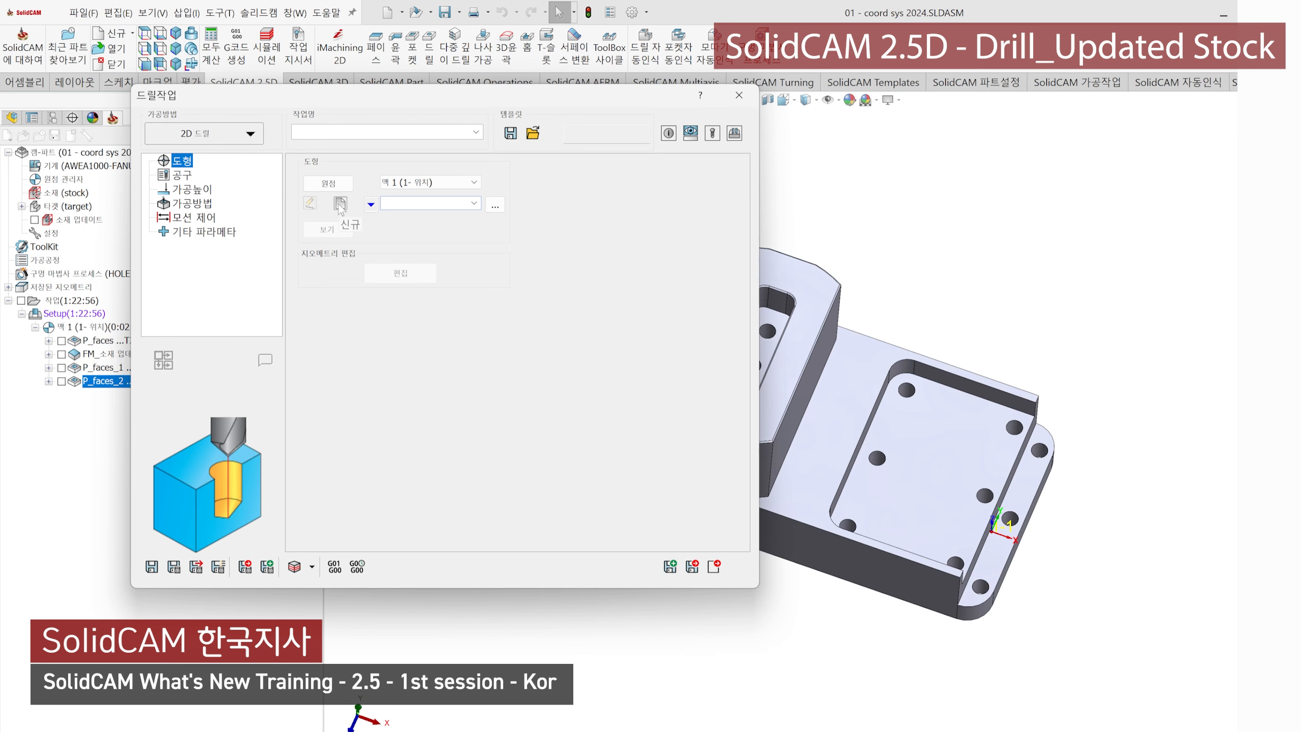
click(340, 205)
click(566, 333)
click(760, 348)
click(890, 490)
click(990, 539)
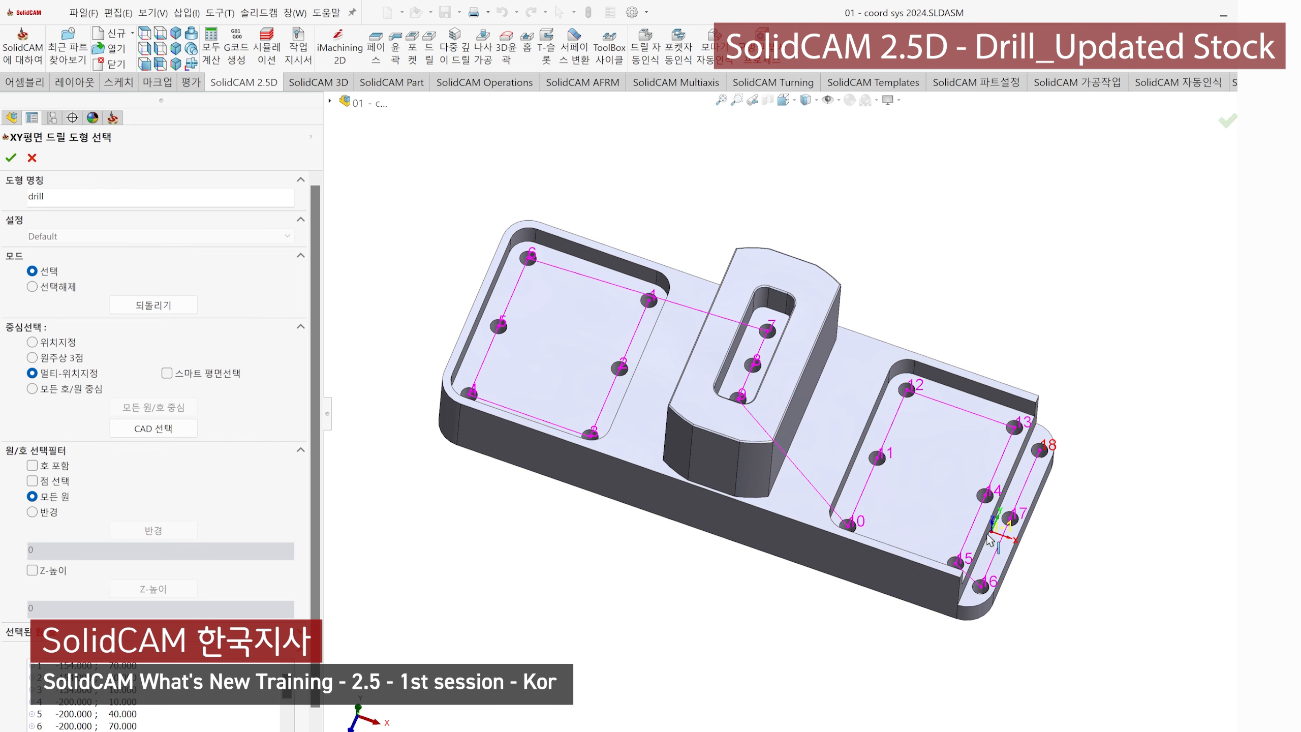
click(8, 165)
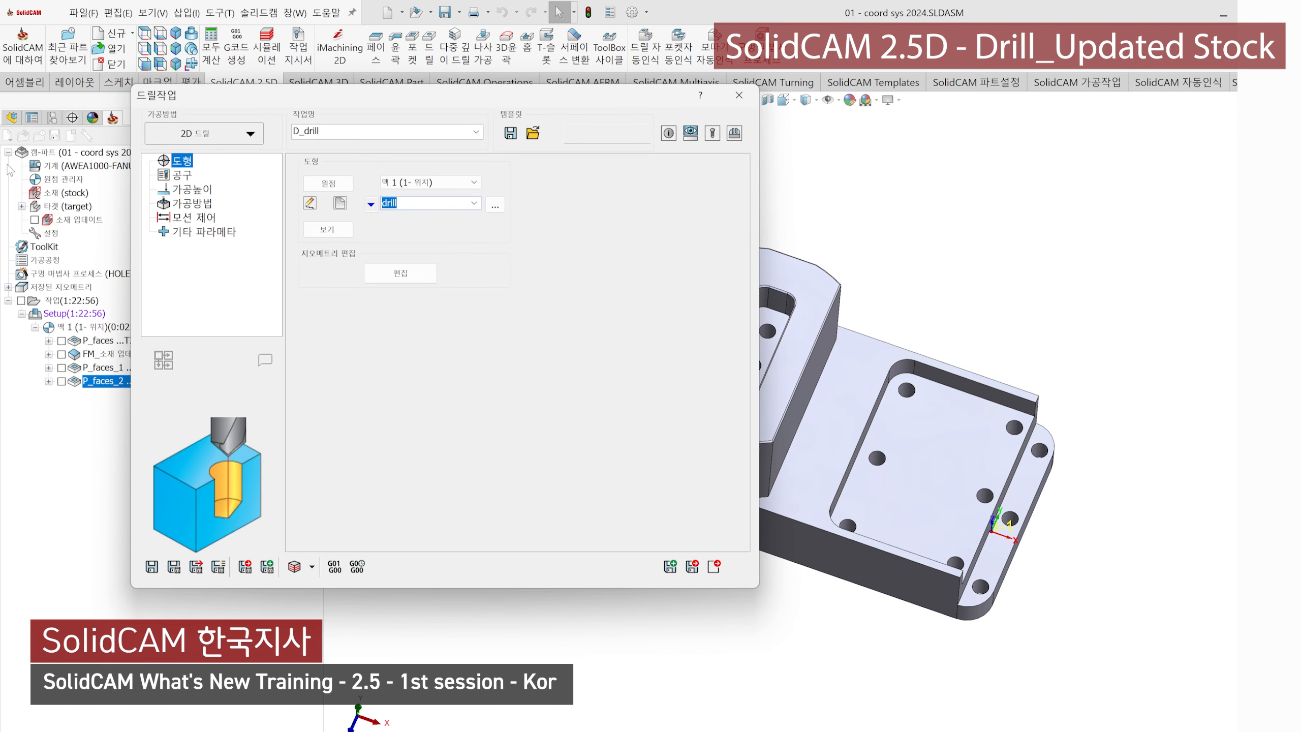
Step: Add a DRILL tool with a 6 mm diameter and 118° tip angle and assign it to the drill operation
click(188, 175)
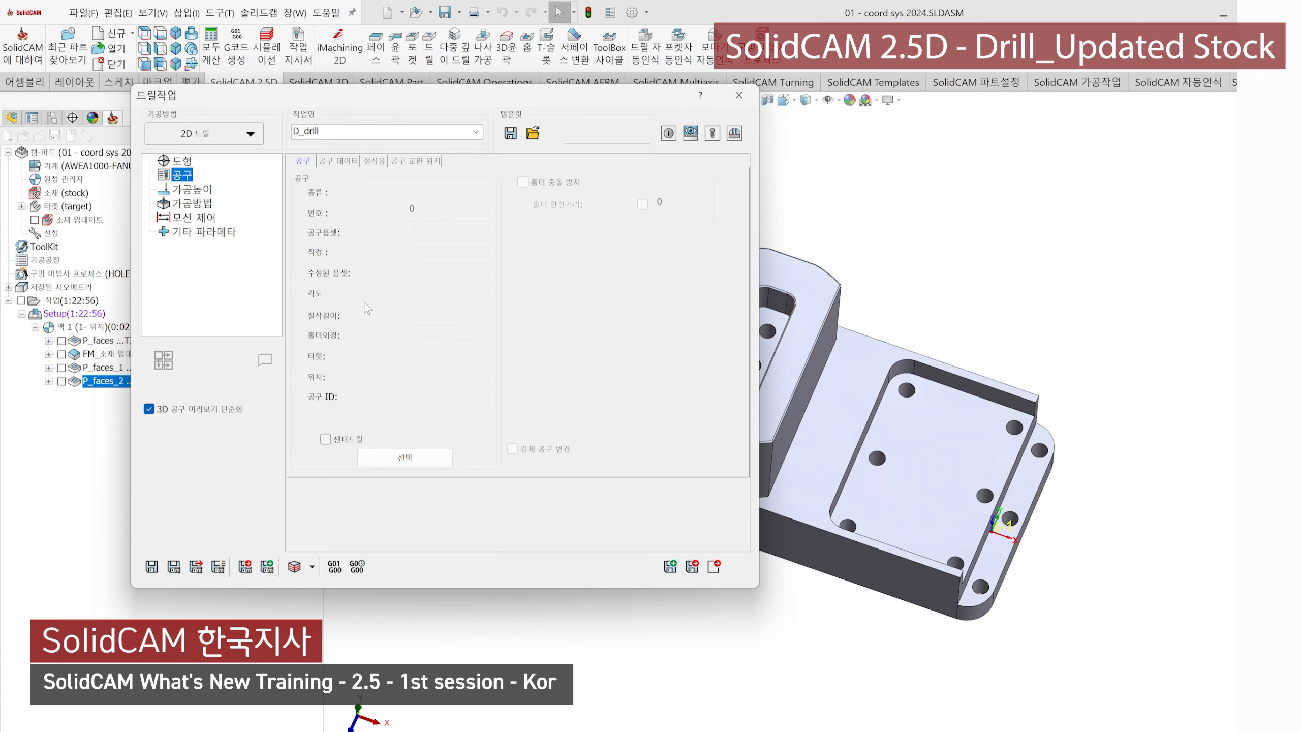
click(390, 456)
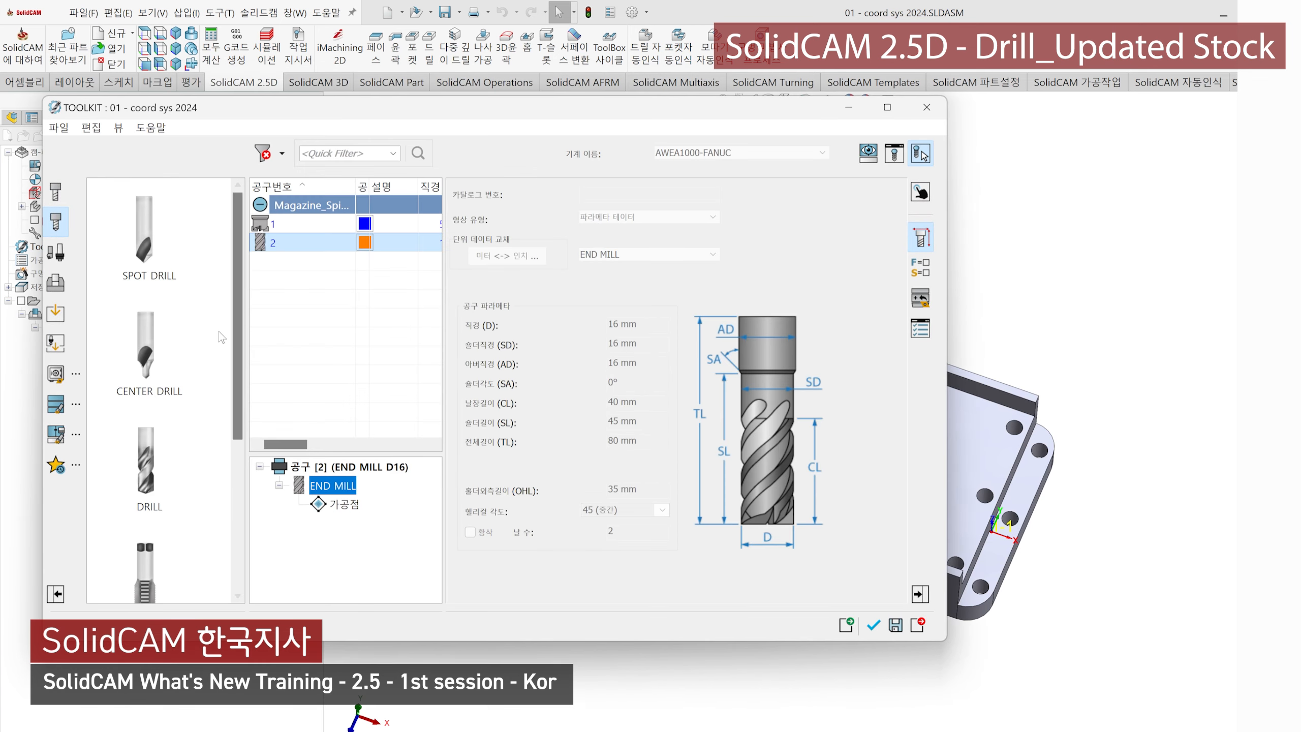
drag(302, 377, 301, 378)
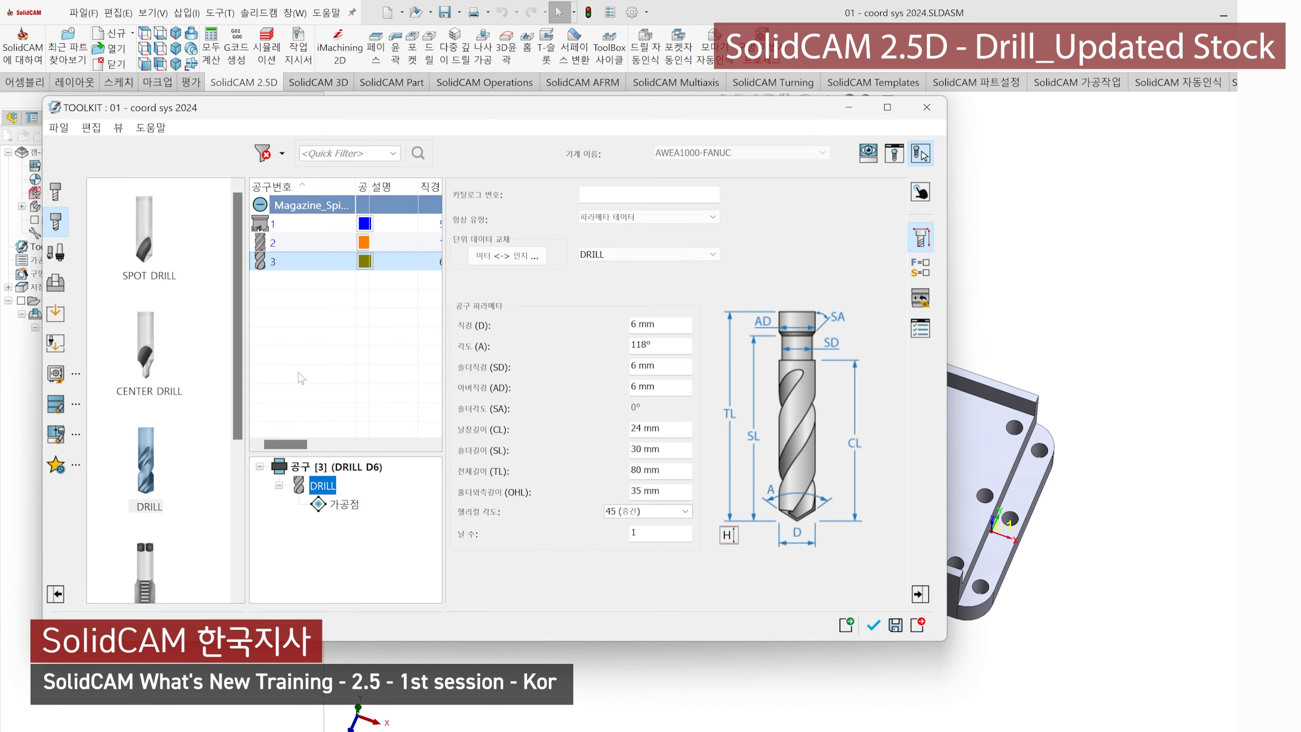
click(873, 625)
Step: Calculate the drill operation with the user-defined upper level of 0 and examine its toolpath against the part in side view
click(190, 190)
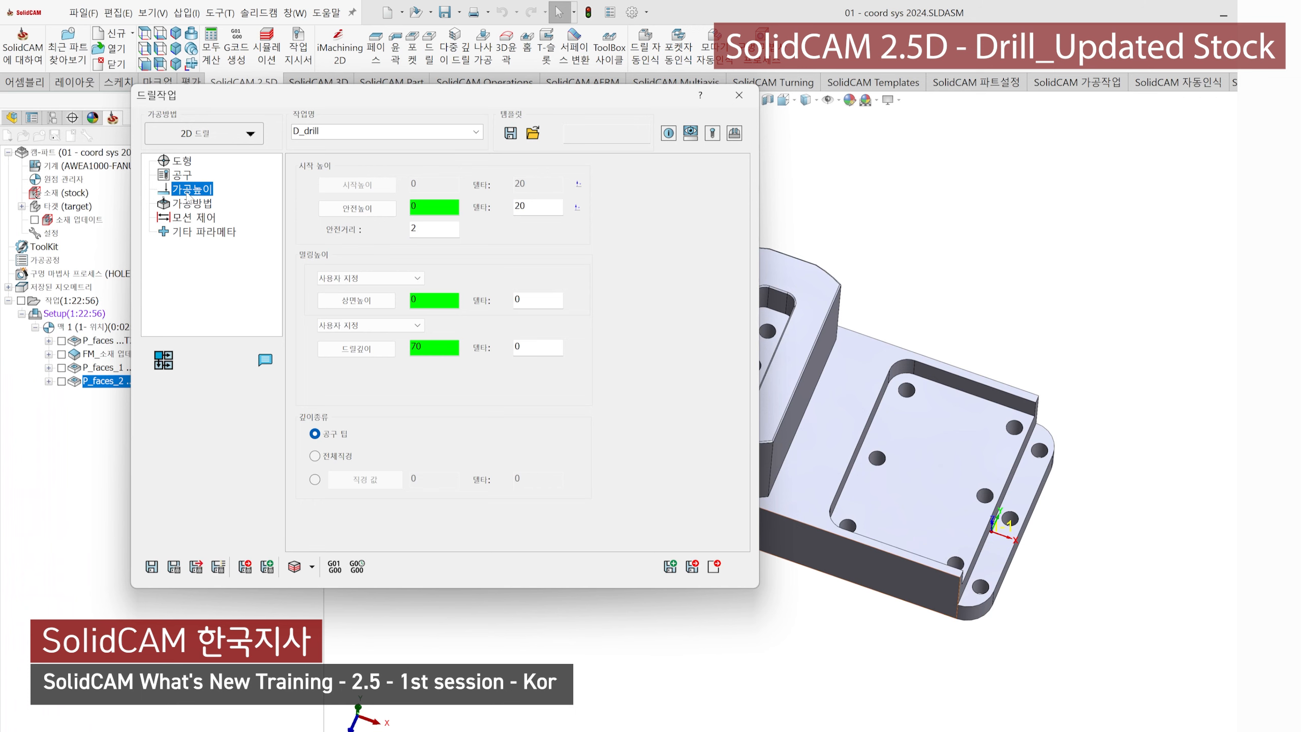
drag(295, 88, 205, 73)
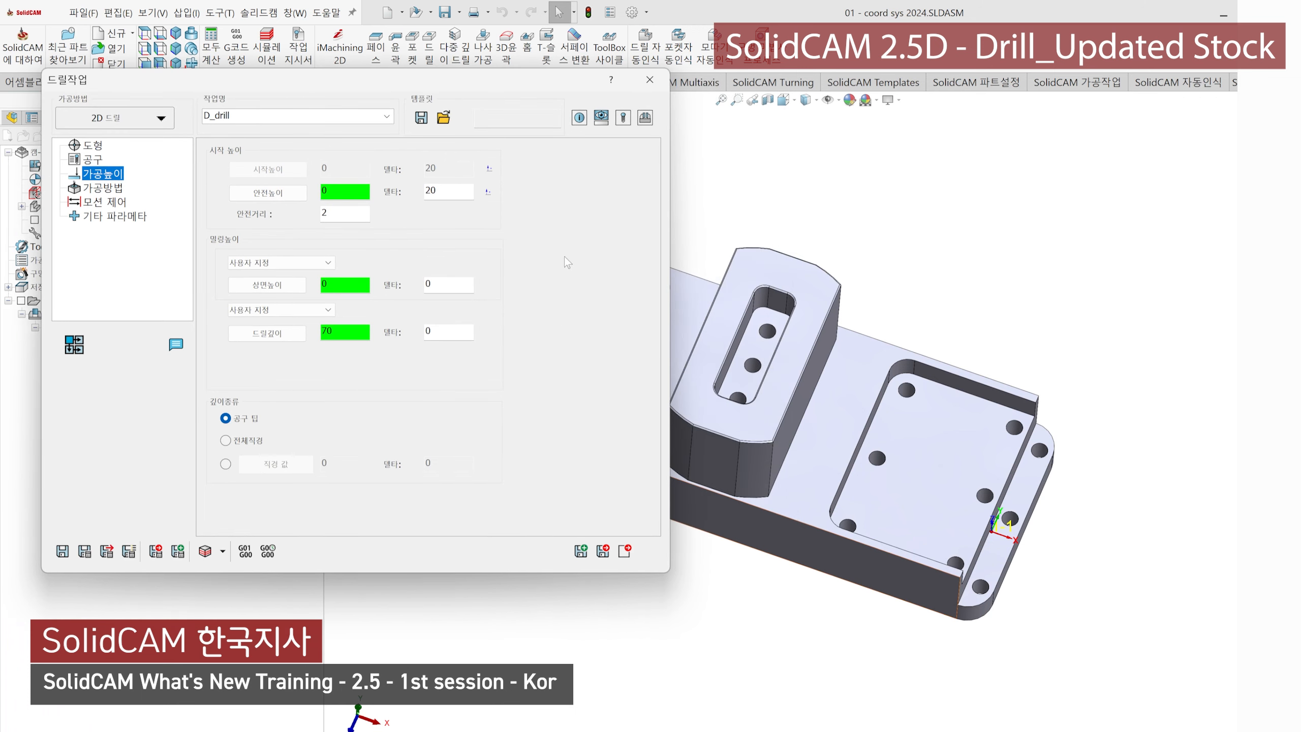
scroll(807, 416, up, 4)
scroll(806, 415, down, 2)
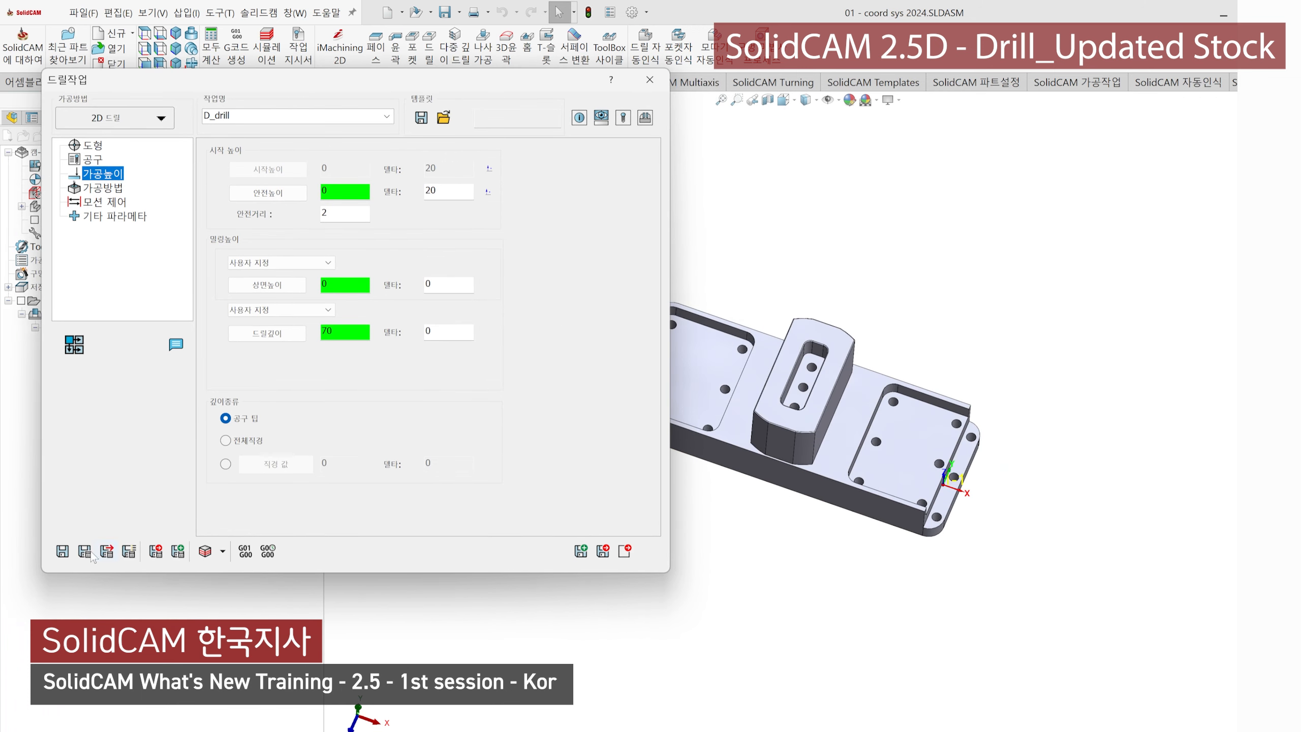
click(91, 554)
middle_drag(817, 362, 846, 156)
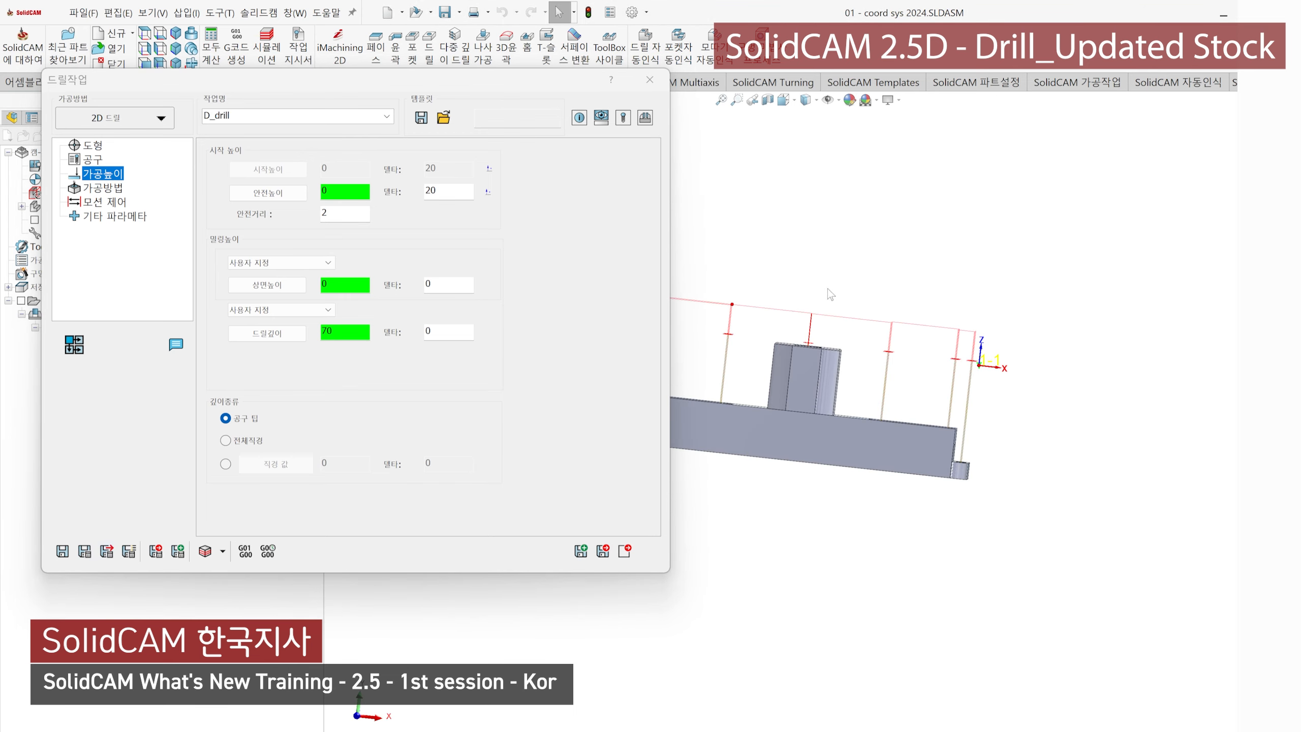
middle_drag(829, 293, 819, 390)
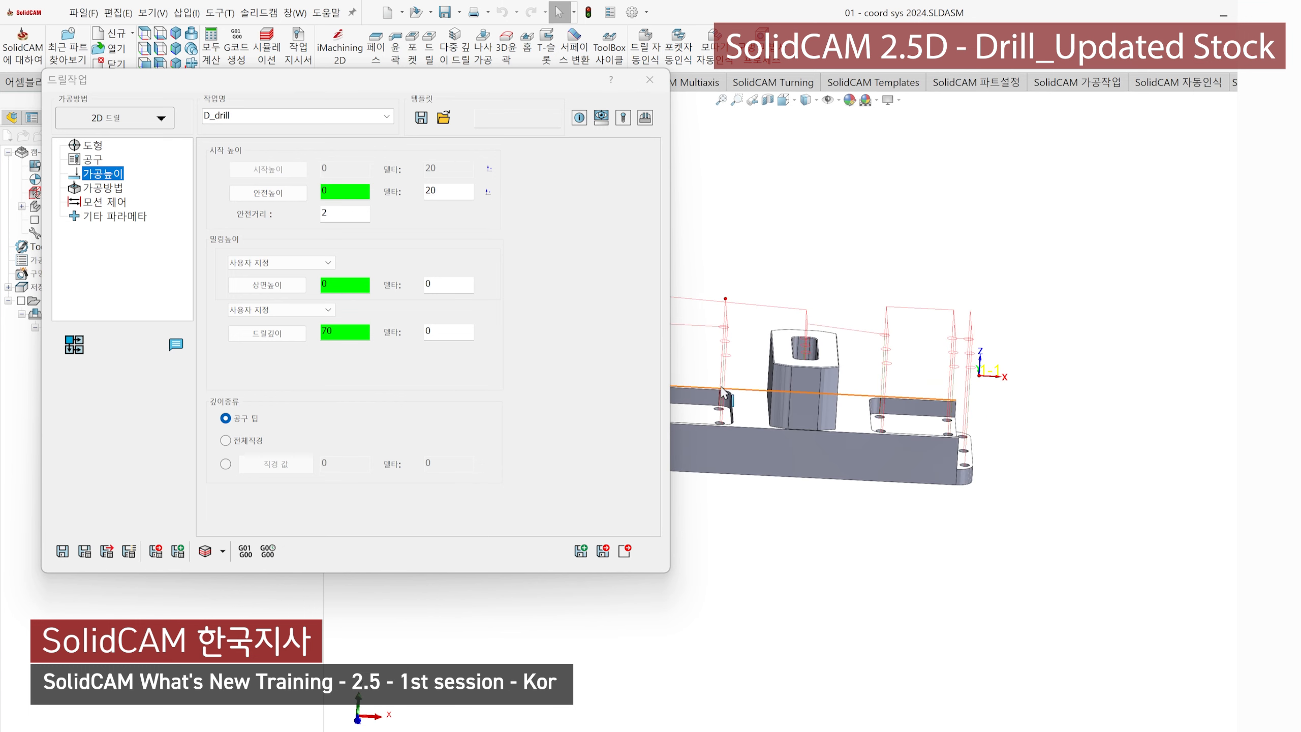
scroll(723, 392, down, 5)
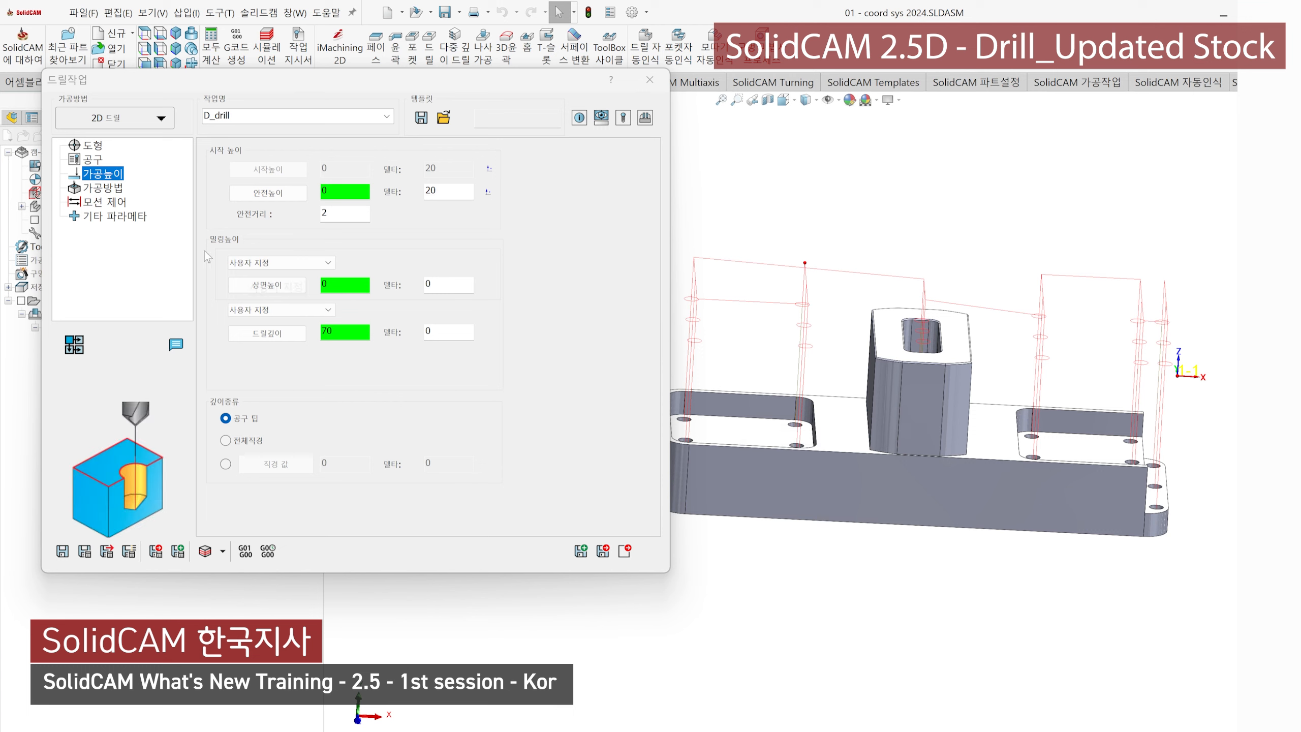
Step: Set the drill operation's upper level to updated stock (업데이트 소재), recalculate, and view the toolpath from the side
click(326, 262)
click(244, 277)
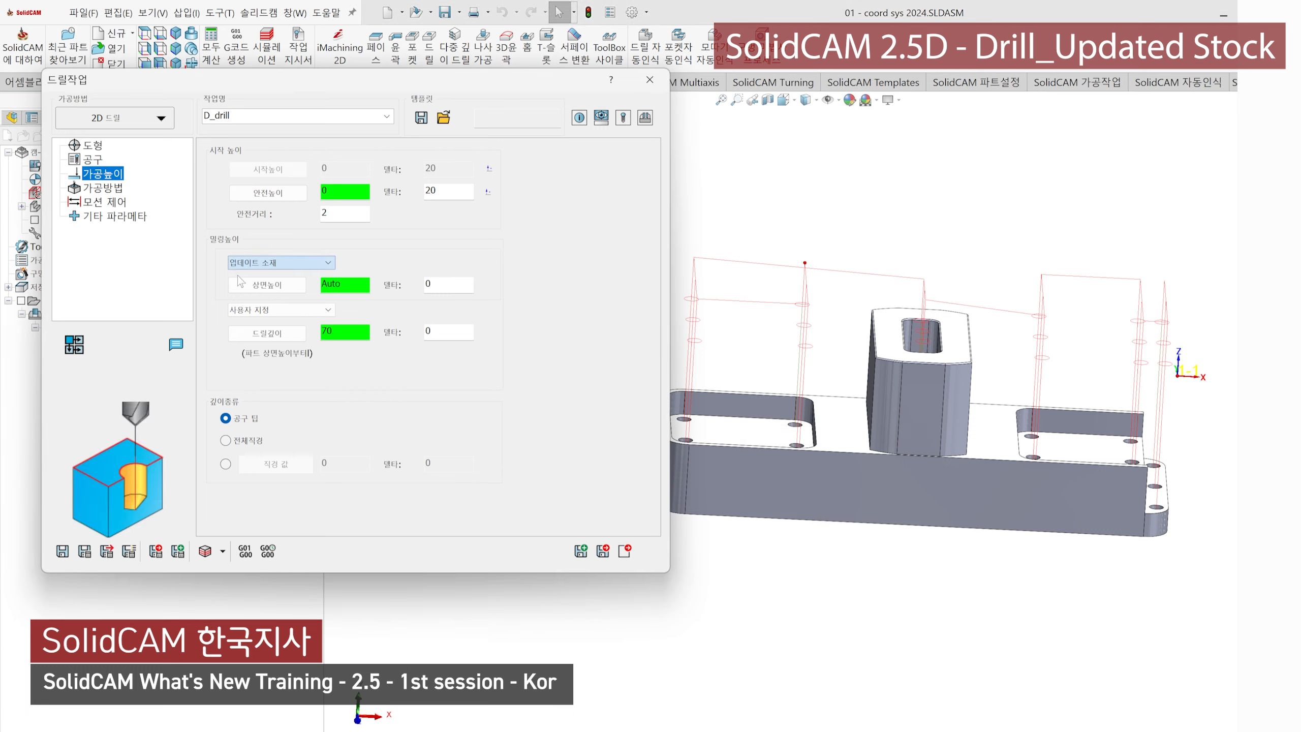
middle_drag(819, 461, 803, 390)
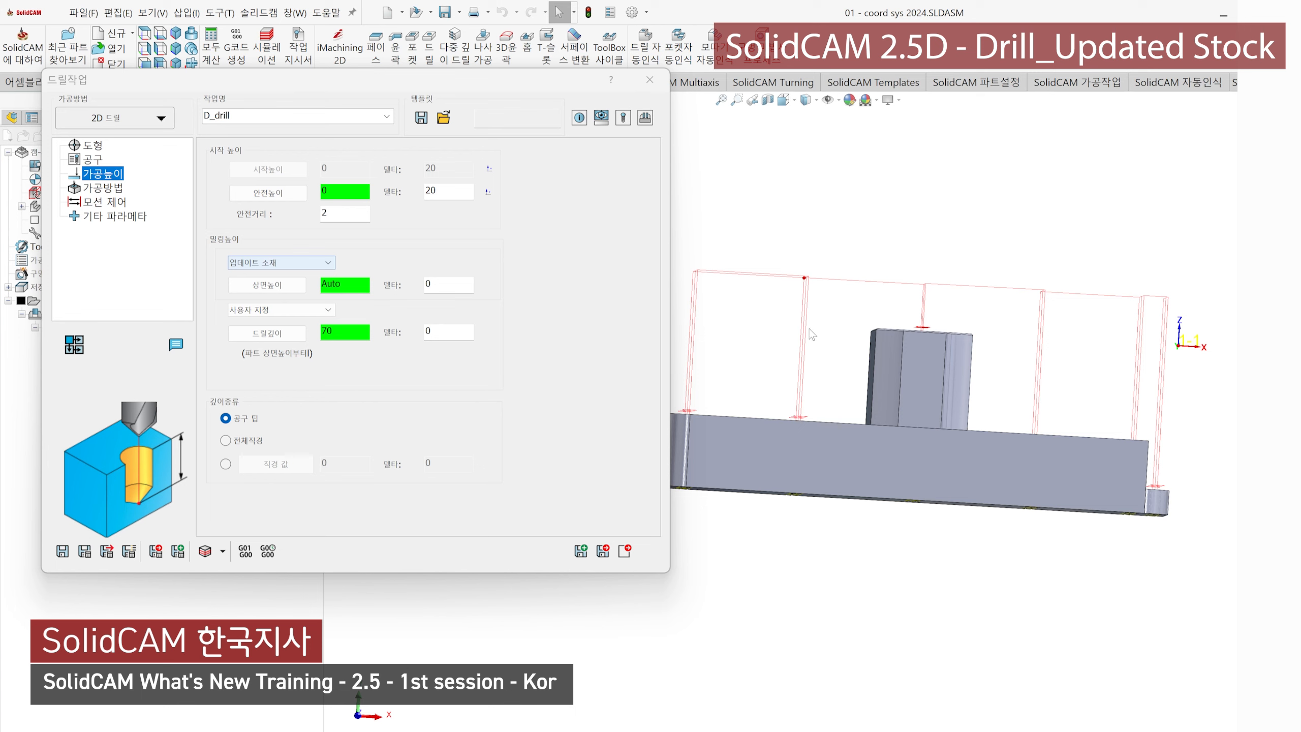
mouse_move(811, 335)
middle_down()
mouse_move(812, 476)
mouse_move(811, 338)
middle_up()
Step: Set the drill operation's safety distance (안전거리) to 5 and recalculate the toolpath
double_click(328, 213)
text(5)
click(84, 551)
scroll(811, 339, down, 1)
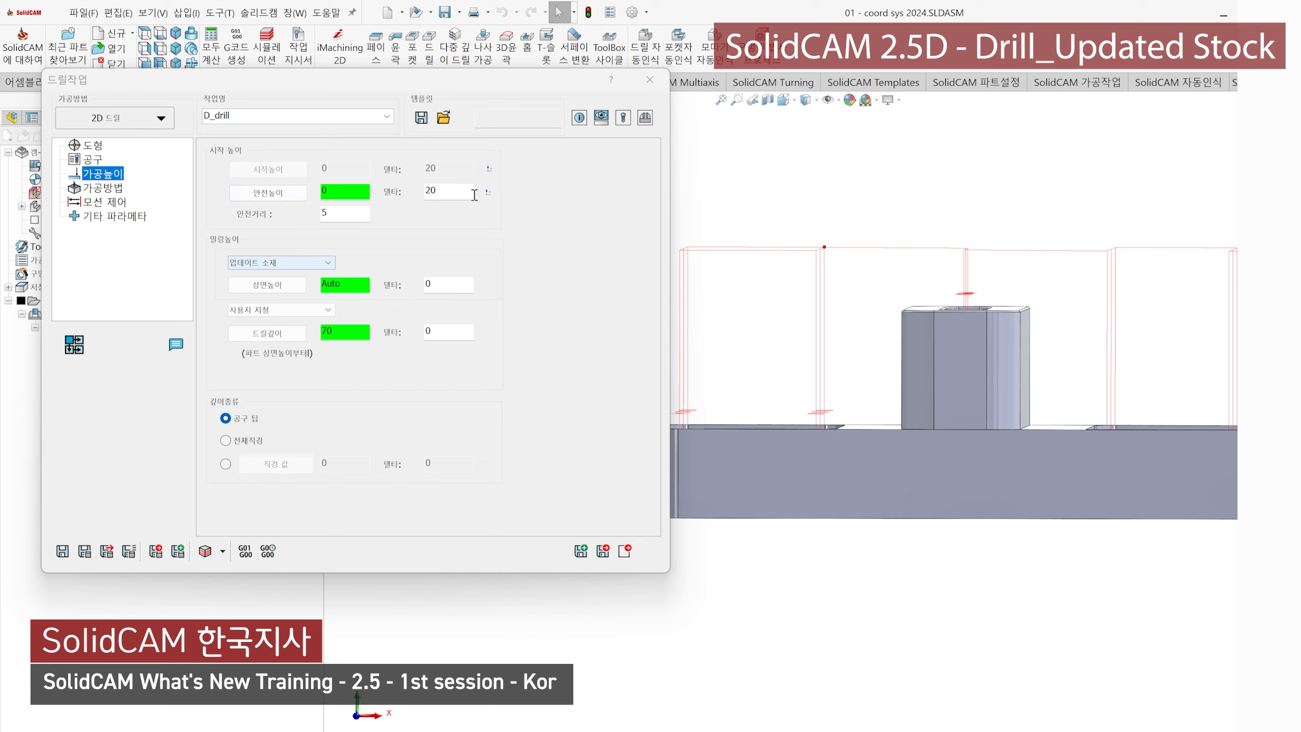
Step: Set the drill technology's link between paths to shortest distance (최단 거리), recalculate, and inspect the toolpath from above
click(103, 188)
click(536, 409)
click(513, 436)
click(85, 552)
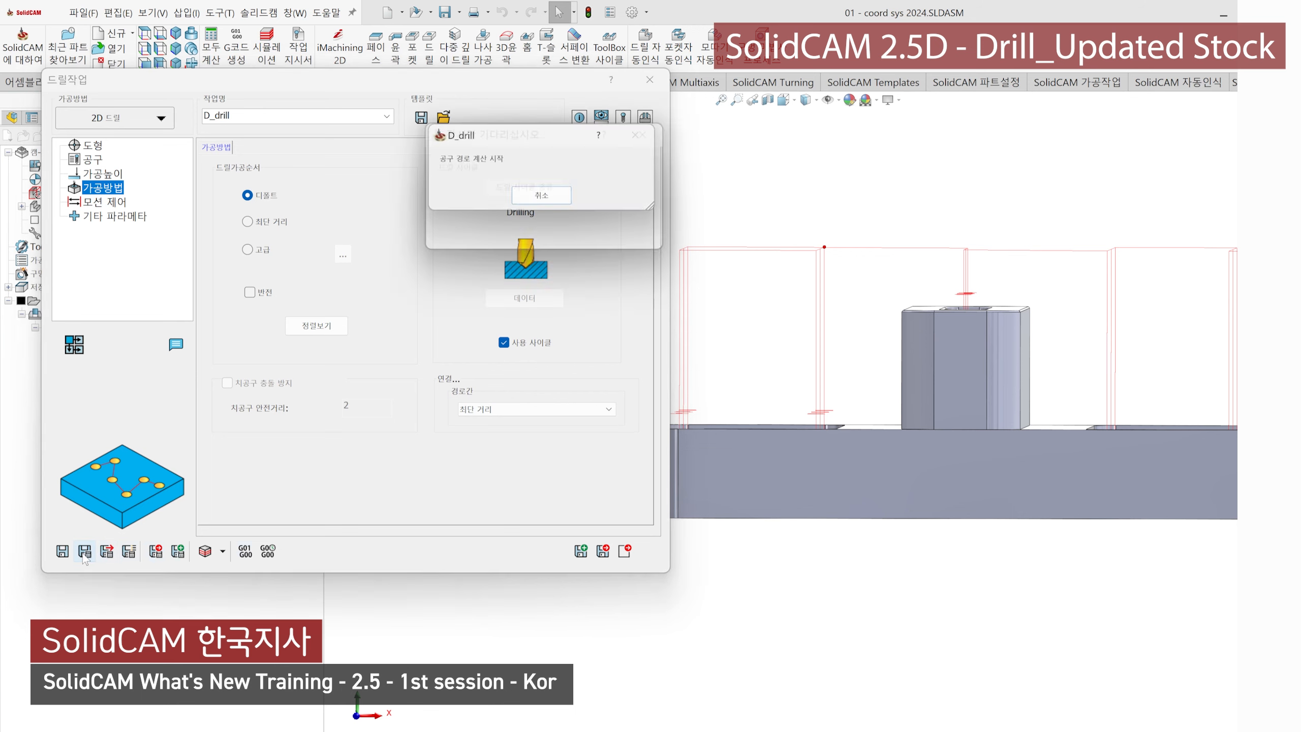
middle_drag(901, 283, 865, 320)
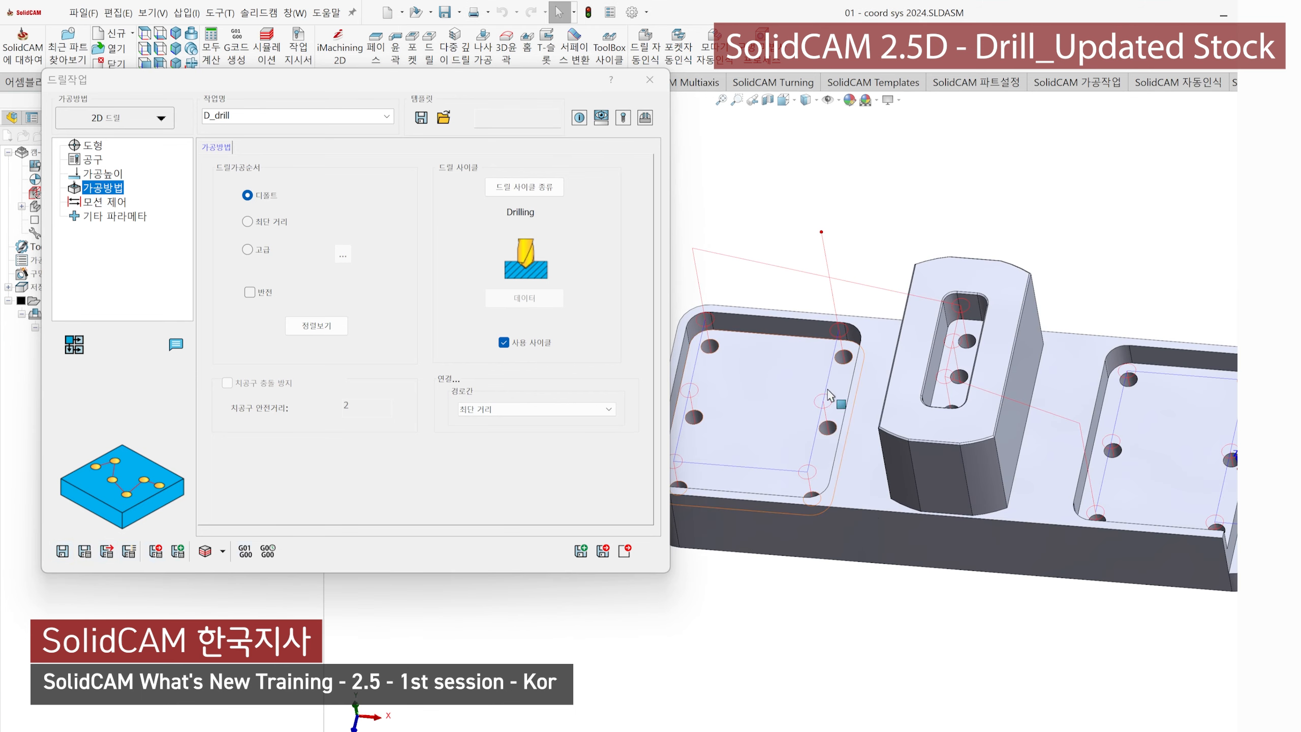